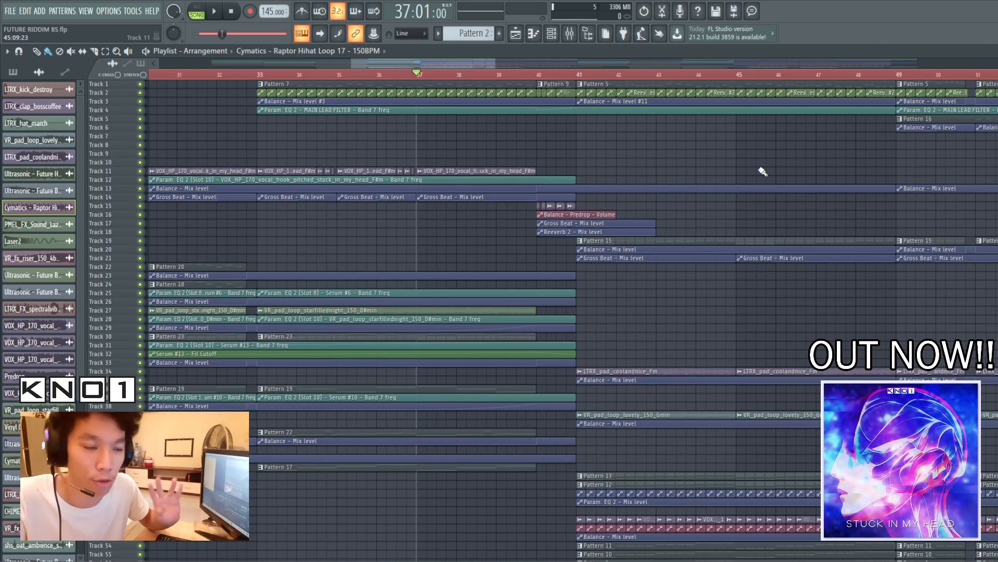
Switch to the FUTURE RIDDIM text notes, narrow the window, move it aside and go through the five listed topics
{"action": "key", "text": "alt+Tab"}
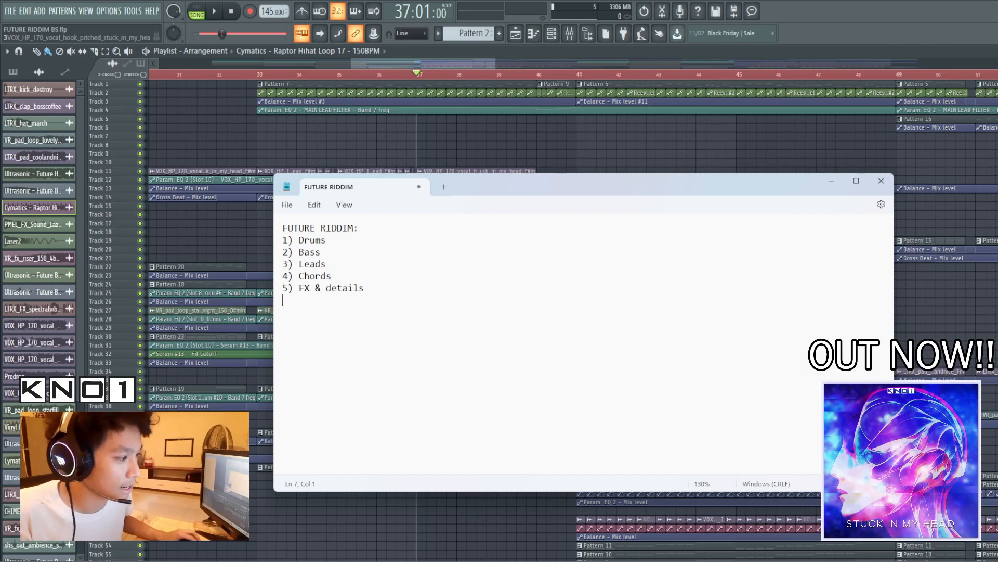
{"action": "left_click_drag", "start_coordinate": [893, 359], "coordinate": [468, 359]}
{"action": "left_click_drag", "start_coordinate": [382, 188], "coordinate": [833, 87]}
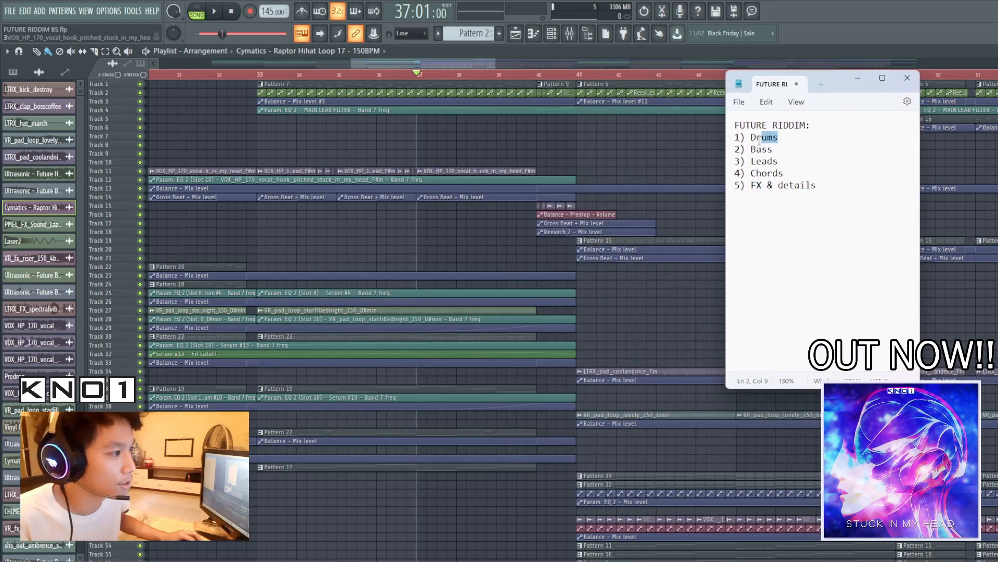
{"action": "left_click", "coordinate": [788, 159]}
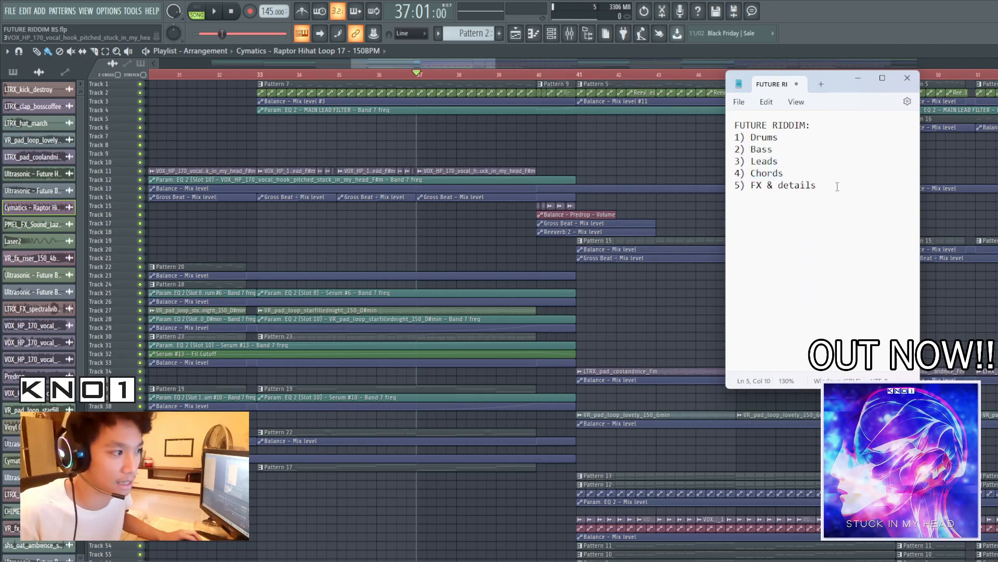
{"action": "left_click_drag", "start_coordinate": [838, 187], "coordinate": [816, 190]}
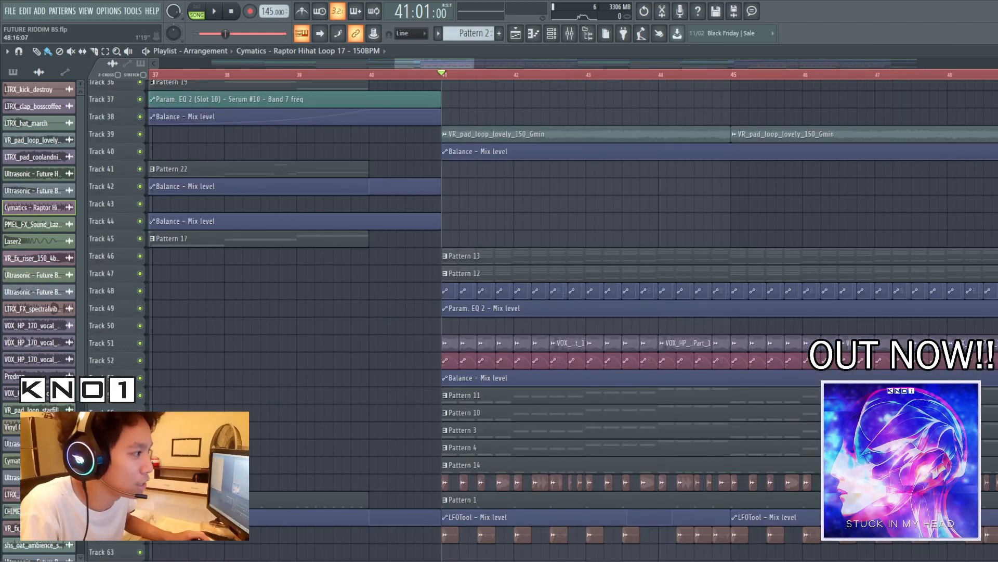
Enlarge the playlist's track height, solo track 62 and unmute the drum tracks 60, 61, 70, 73 and 75 alongside it
{"action": "left_click_drag", "start_coordinate": [992, 66], "coordinate": [992, 74]}
{"action": "scroll", "coordinate": [891, 221], "scroll_direction": "down", "scroll_amount": 4}
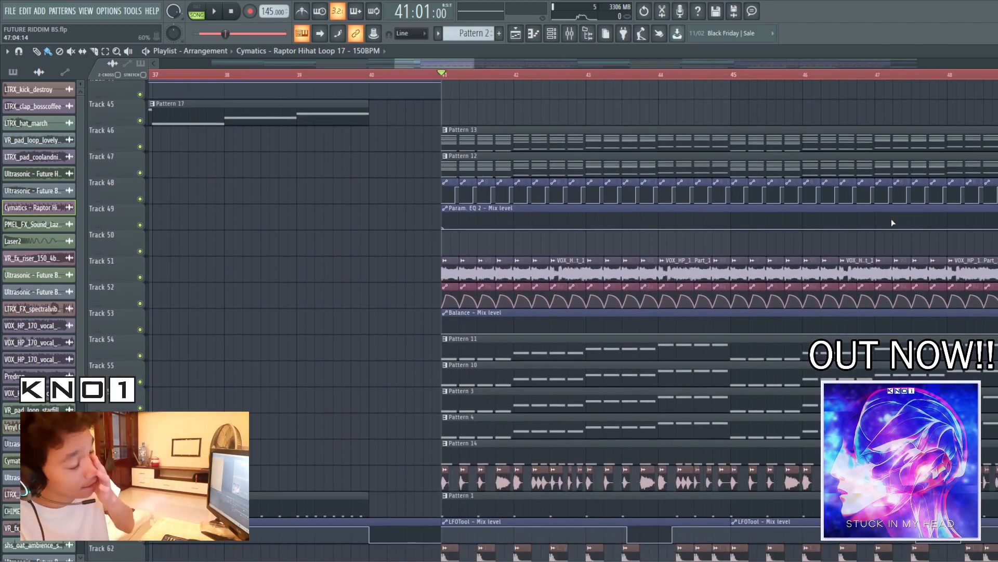
{"action": "scroll", "coordinate": [892, 223], "scroll_direction": "down", "scroll_amount": 5}
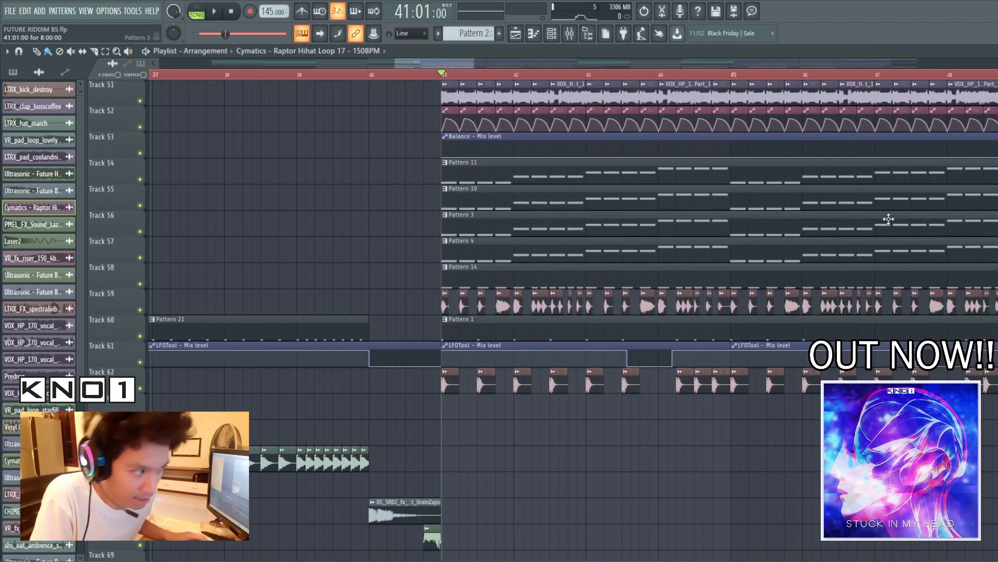
{"action": "scroll", "coordinate": [820, 229], "scroll_direction": "down", "scroll_amount": 3}
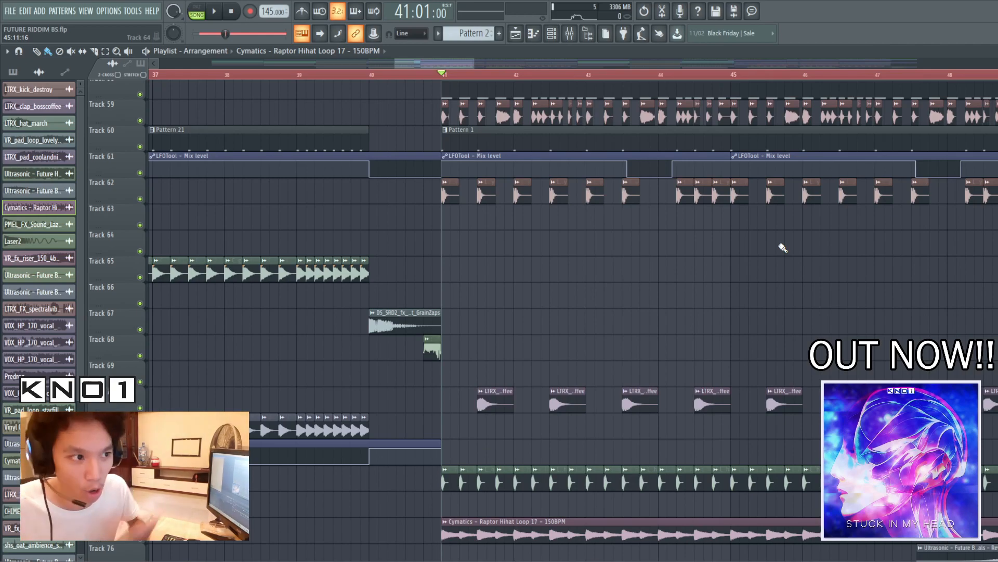
{"action": "right_click", "coordinate": [145, 199]}
{"action": "scroll", "coordinate": [371, 369], "scroll_direction": "down", "scroll_amount": 4}
{"action": "left_click", "coordinate": [145, 303]}
{"action": "left_click", "coordinate": [146, 382]}
{"action": "left_click", "coordinate": [139, 434]}
{"action": "scroll", "coordinate": [200, 350], "scroll_direction": "up", "scroll_amount": 6}
{"action": "left_click", "coordinate": [140, 200]}
{"action": "left_click", "coordinate": [140, 225]}
Play the isolated drum tracks from bar 41, with the playlist view extended to about bar 53, and stop playback
{"action": "scroll", "coordinate": [383, 346], "scroll_direction": "down", "scroll_amount": 3}
{"action": "key", "text": "space"}
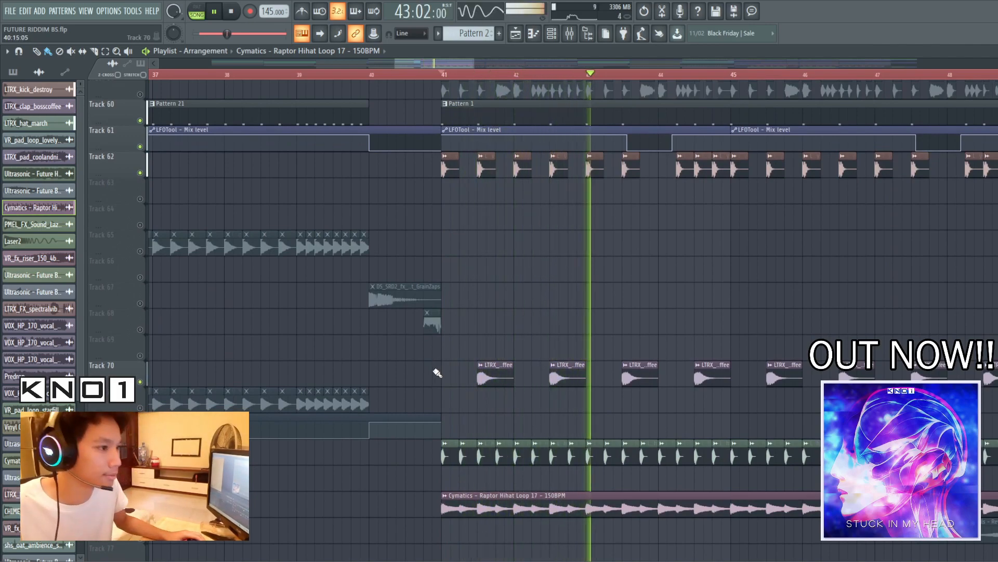
{"action": "left_click_drag", "start_coordinate": [473, 63], "coordinate": [506, 66]}
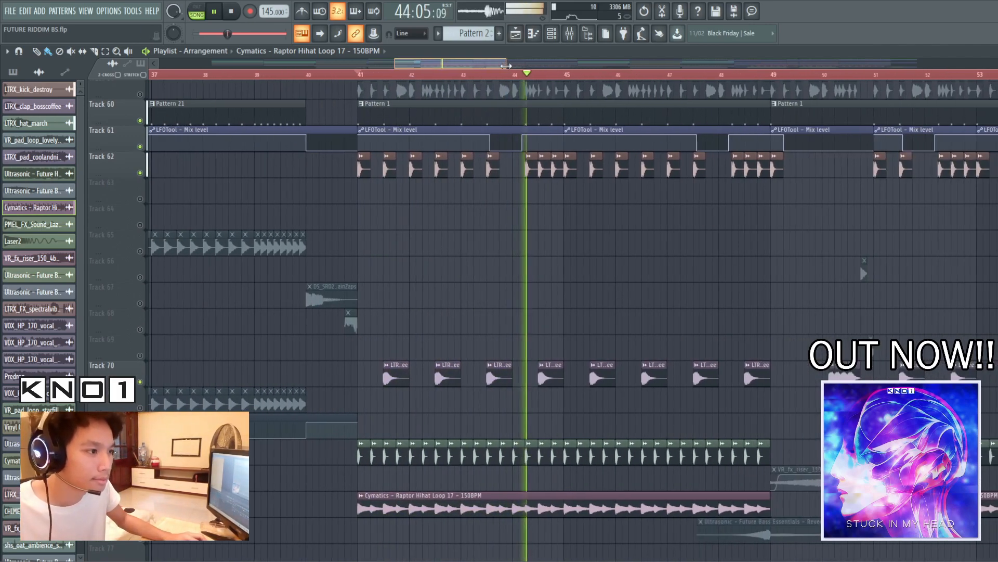
{"action": "key", "text": "space"}
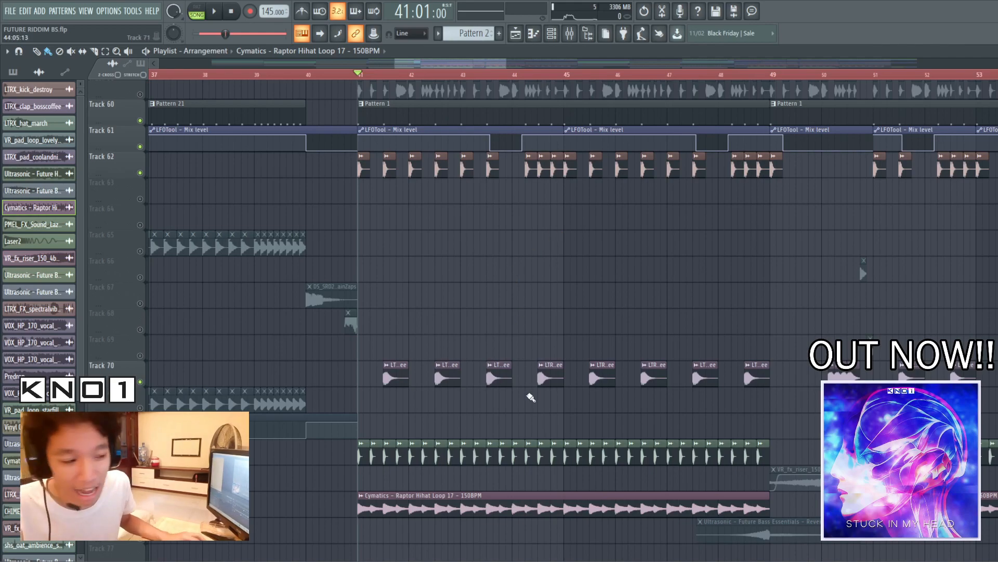
Open the LTRX_kick_destroy channel settings from a clip on track 62 and show its mixer insert
{"action": "scroll", "coordinate": [749, 406], "scroll_direction": "down", "scroll_amount": 5}
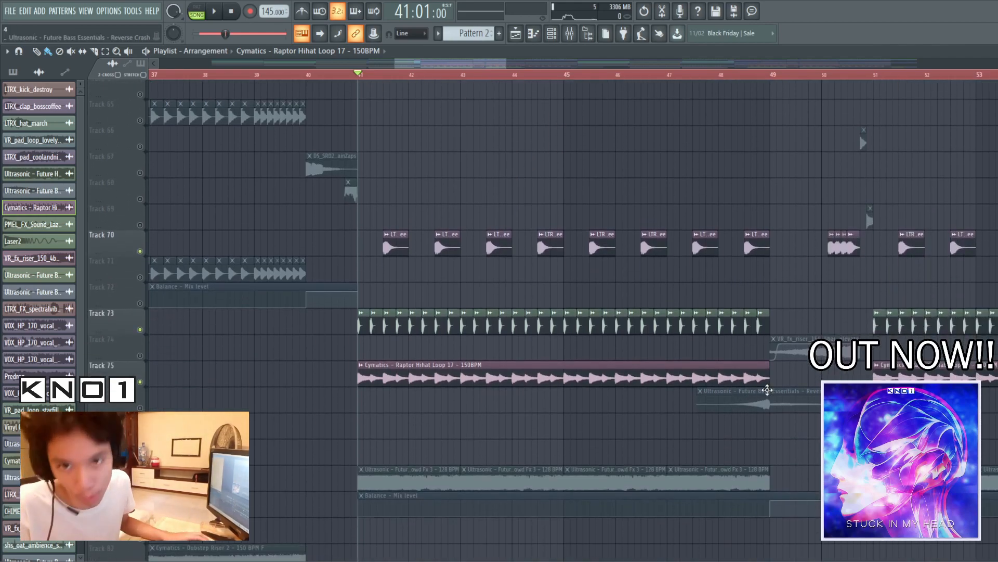
{"action": "scroll", "coordinate": [731, 363], "scroll_direction": "up", "scroll_amount": 6}
{"action": "scroll", "coordinate": [552, 387], "scroll_direction": "down", "scroll_amount": 2}
{"action": "scroll", "coordinate": [552, 388], "scroll_direction": "up", "scroll_amount": 2}
{"action": "double_click", "coordinate": [490, 185]}
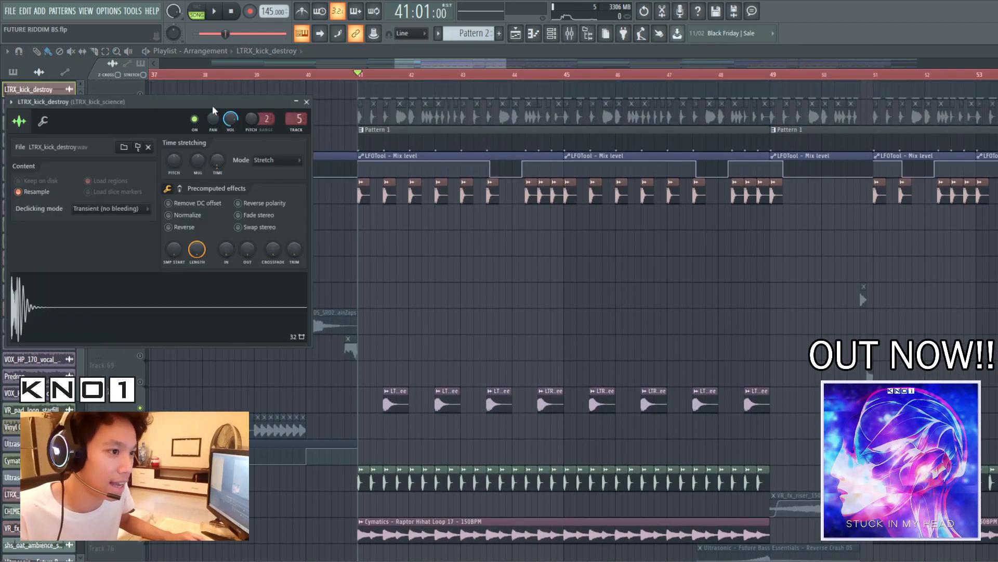
{"action": "left_click_drag", "start_coordinate": [205, 103], "coordinate": [533, 110]}
{"action": "double_click", "coordinate": [619, 125]}
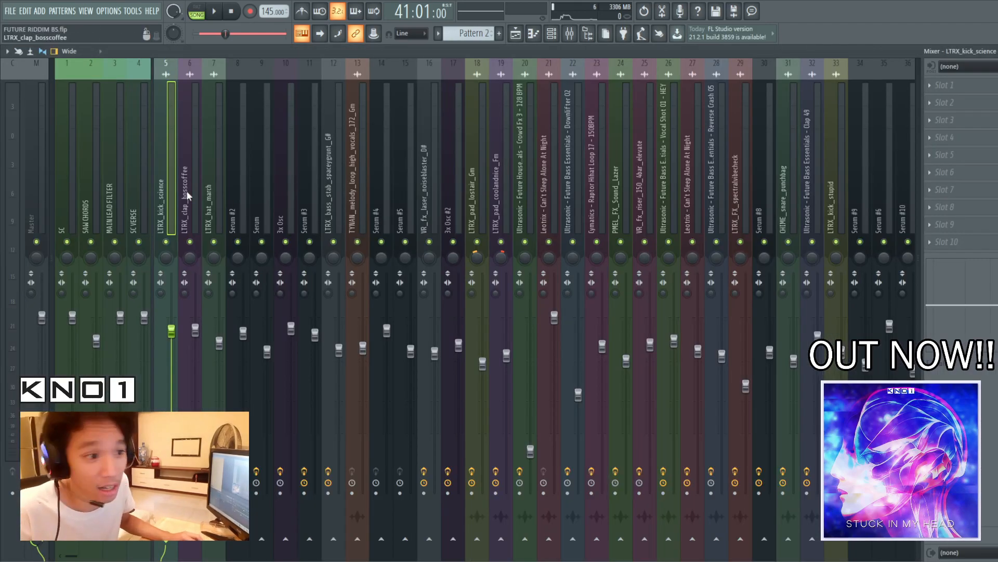
Select the LTRX_clap_bosscoffee mixer insert and inspect its Fruity Parametric EQ 2, OTT and Fruity Stereo Enhancer effects
{"action": "left_click", "coordinate": [191, 168]}
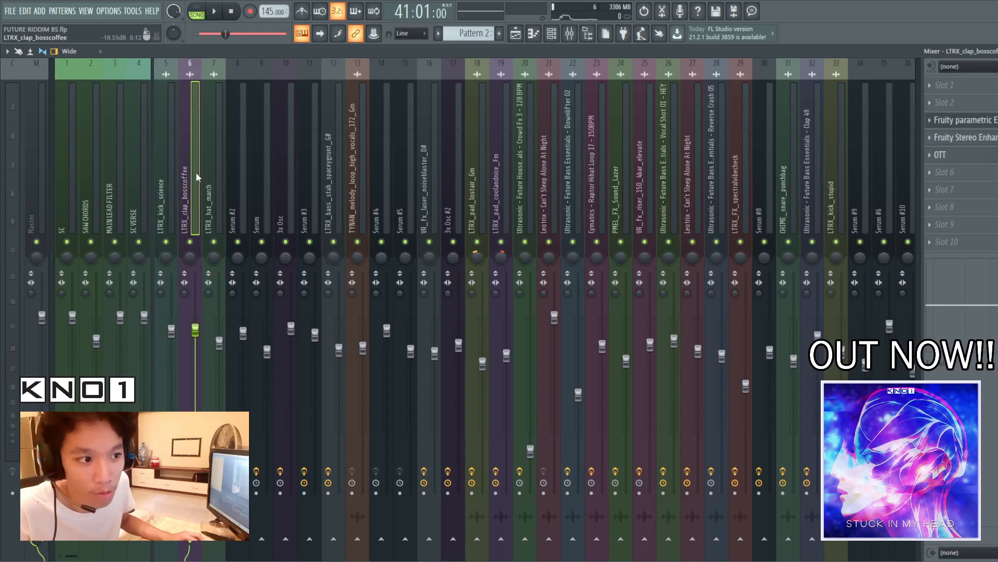
{"action": "left_click", "coordinate": [993, 120]}
{"action": "left_click_drag", "start_coordinate": [307, 183], "coordinate": [363, 186]}
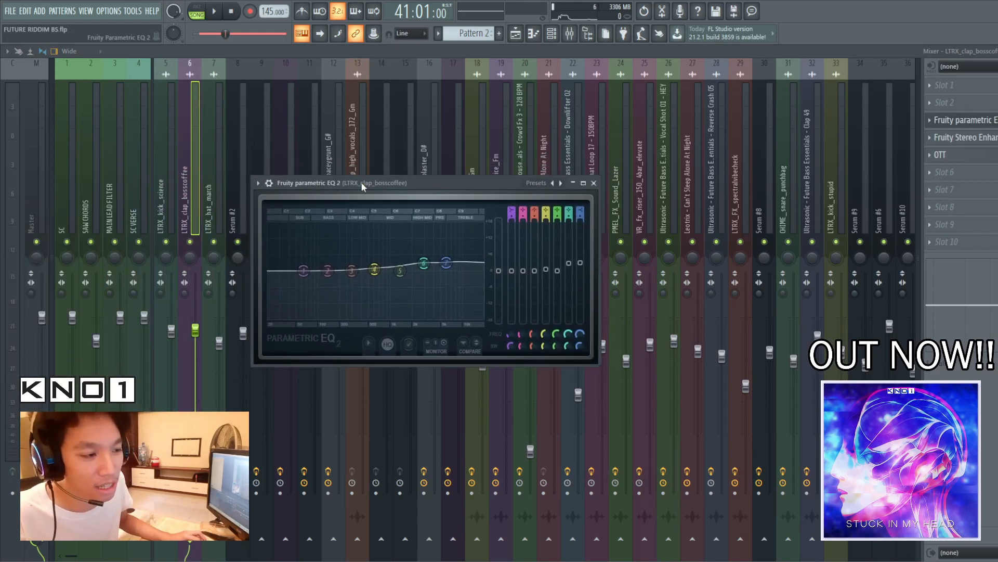
{"action": "left_click", "coordinate": [594, 183]}
{"action": "left_click", "coordinate": [940, 155]}
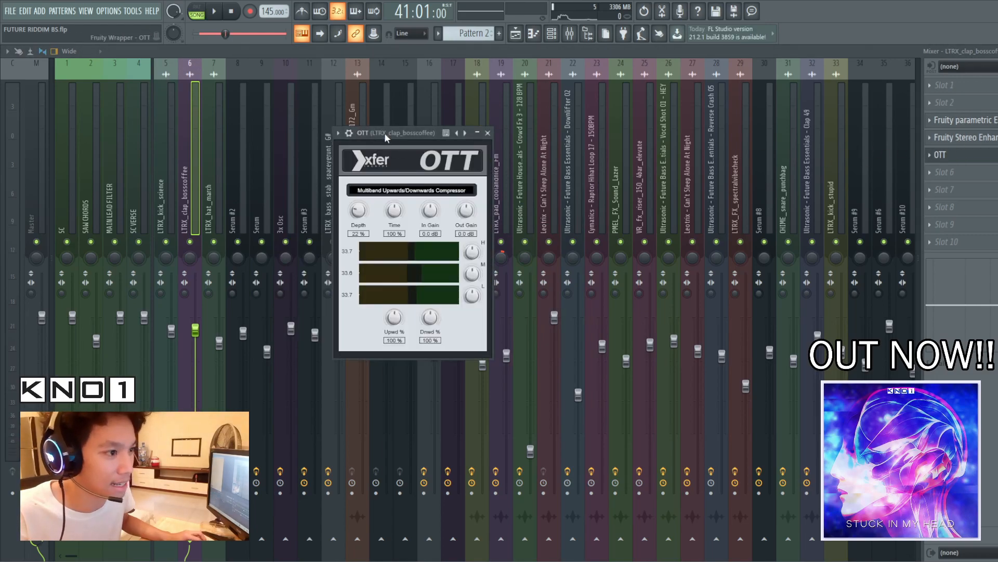
{"action": "left_click_drag", "start_coordinate": [466, 131], "coordinate": [526, 148]}
{"action": "left_click", "coordinate": [549, 144]}
{"action": "left_click", "coordinate": [951, 137]}
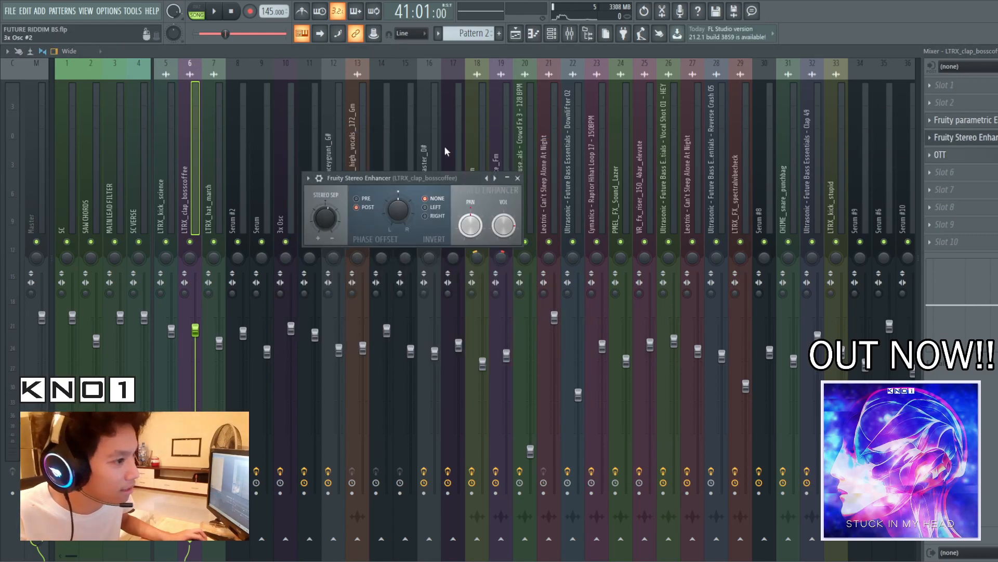
{"action": "left_click", "coordinate": [517, 178]}
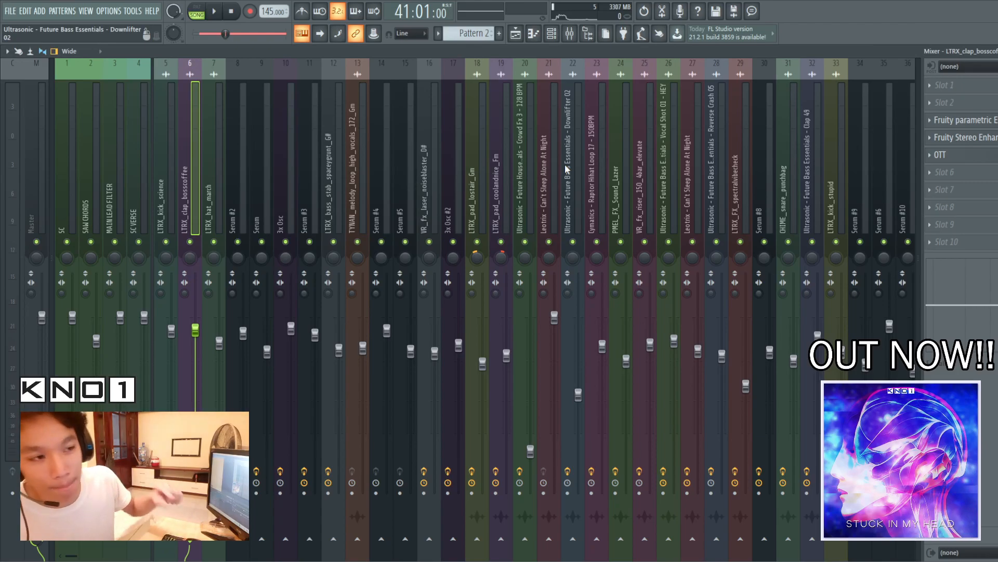
Return to the playlist, play the drums briefly from 41:09 and reset the playhead to bar 41
{"action": "left_click", "coordinate": [516, 34]}
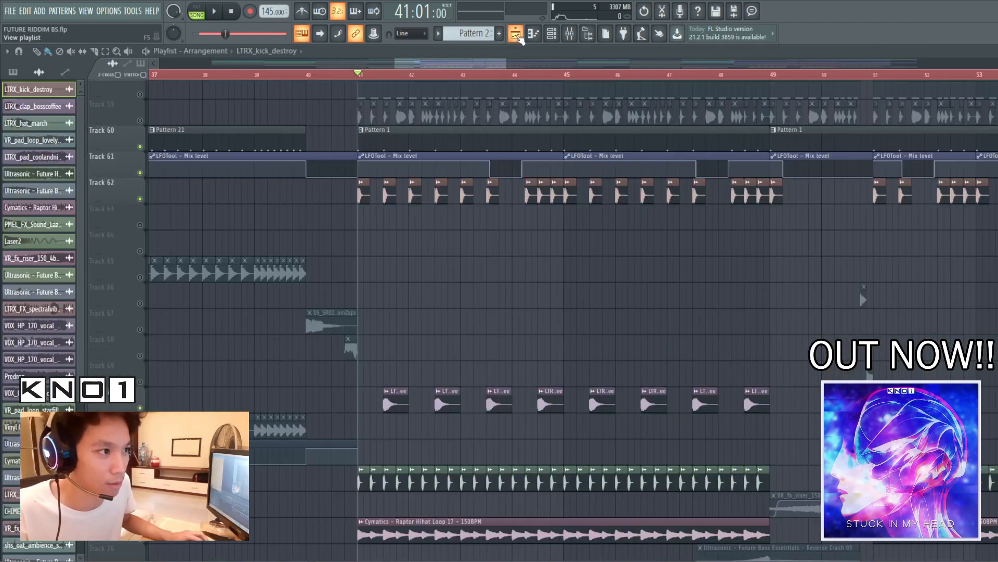
{"action": "scroll", "coordinate": [572, 312], "scroll_direction": "up", "scroll_amount": 3}
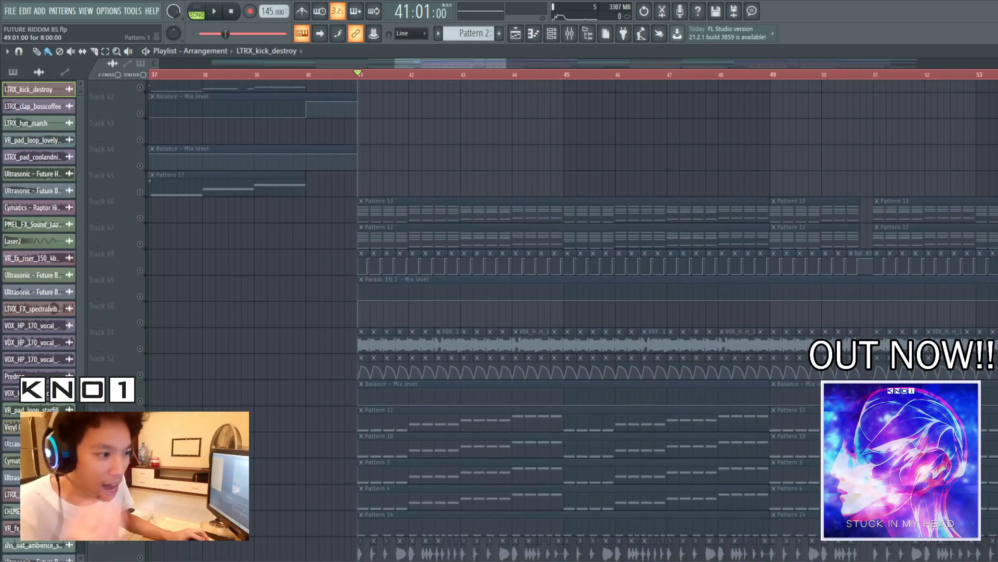
{"action": "scroll", "coordinate": [543, 312], "scroll_direction": "down", "scroll_amount": 2}
{"action": "left_click", "coordinate": [383, 76]}
{"action": "key", "text": "space"}
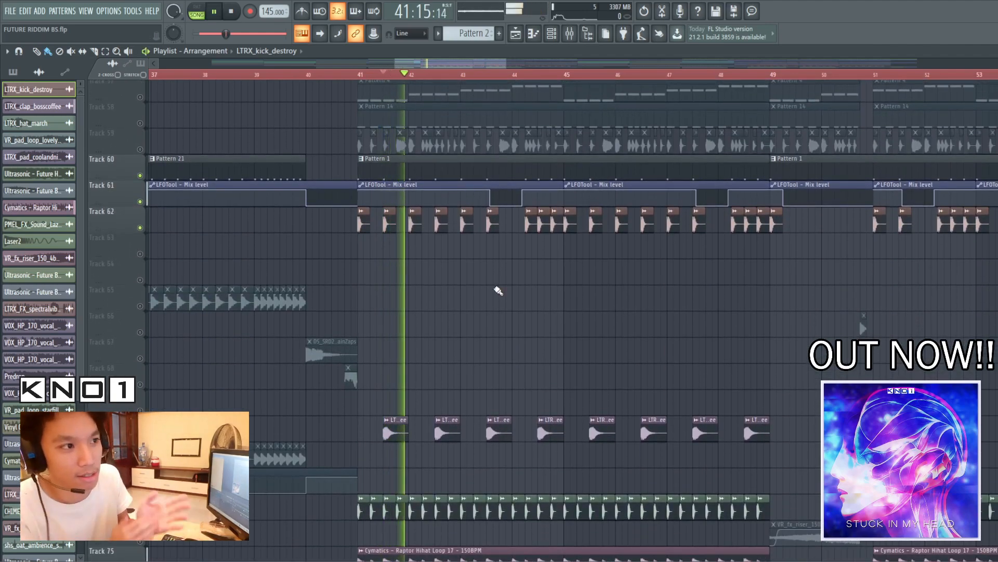
{"action": "key", "text": "space"}
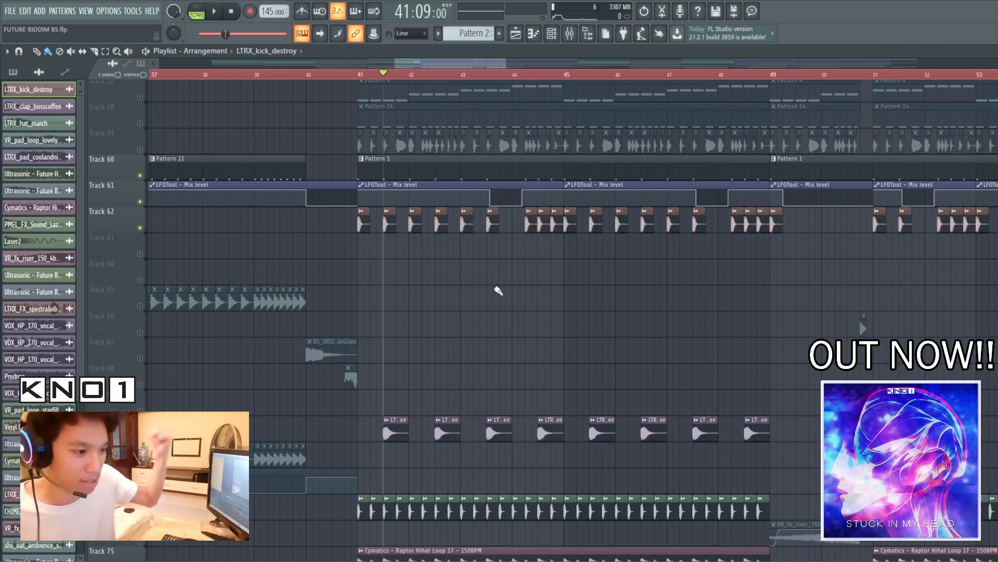
{"action": "scroll", "coordinate": [498, 291], "scroll_direction": "down", "scroll_amount": 4}
{"action": "left_click", "coordinate": [357, 76]}
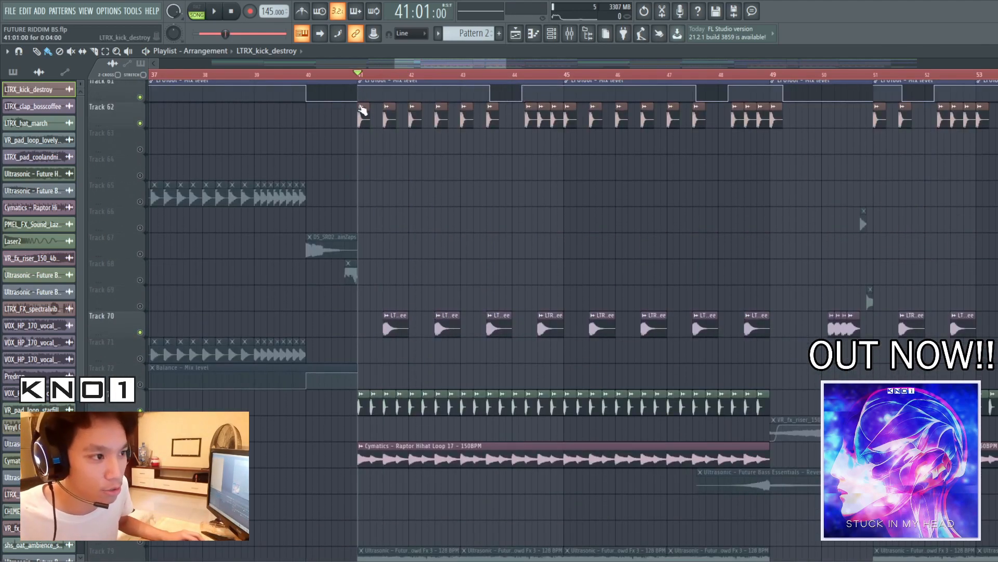
Inspect the channel settings of the kick, LTRX_clap_bosscoffee, LTRX_hat_march and Cymatics Raptor Hihat Loop 17 clips, closing each one
{"action": "double_click", "coordinate": [368, 115]}
{"action": "right_click", "coordinate": [736, 252]}
{"action": "double_click", "coordinate": [657, 323]}
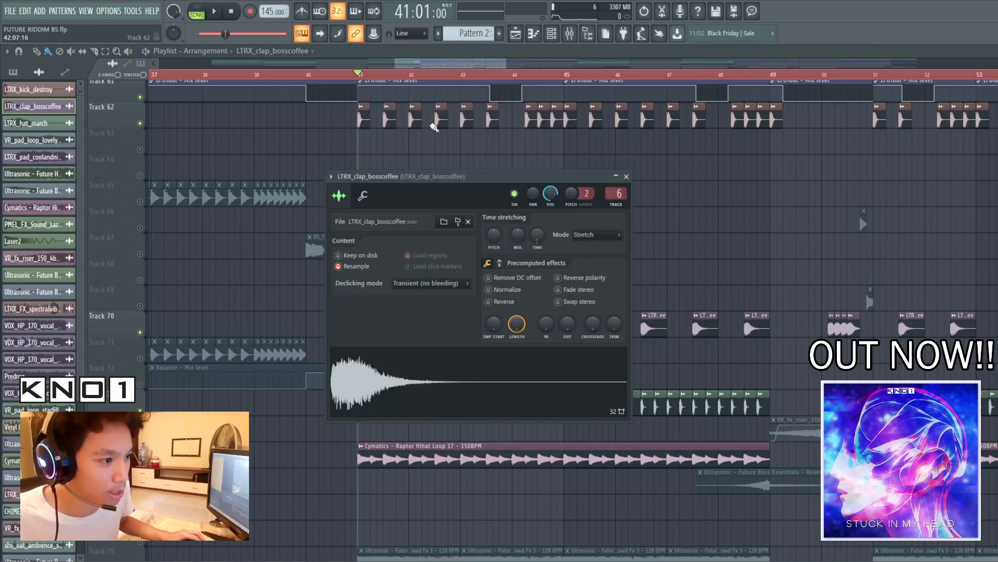
{"action": "right_click", "coordinate": [775, 179]}
{"action": "double_click", "coordinate": [734, 402]}
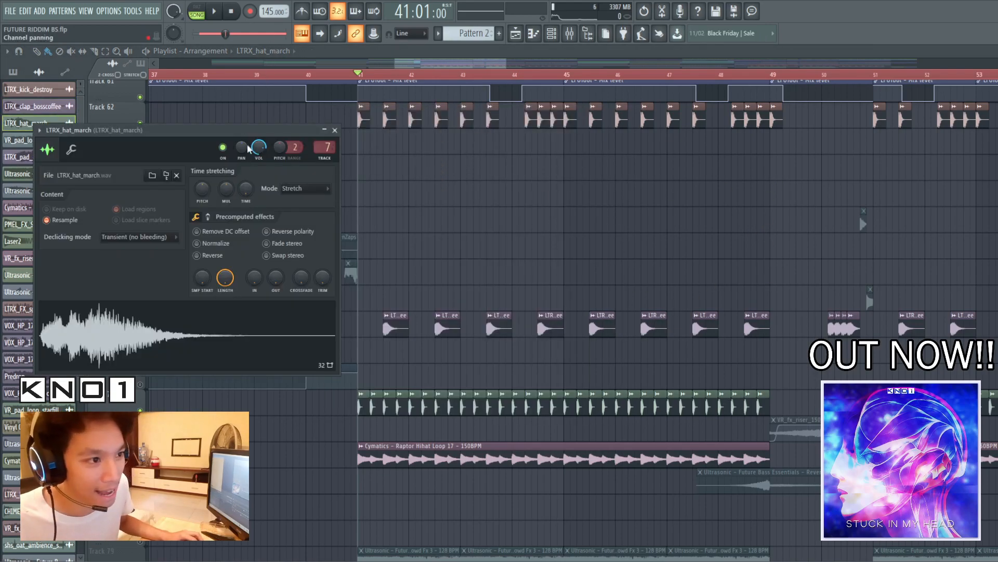
{"action": "right_click", "coordinate": [571, 205]}
{"action": "double_click", "coordinate": [526, 453]}
{"action": "left_click_drag", "start_coordinate": [223, 101], "coordinate": [615, 191]}
{"action": "right_click", "coordinate": [865, 202]}
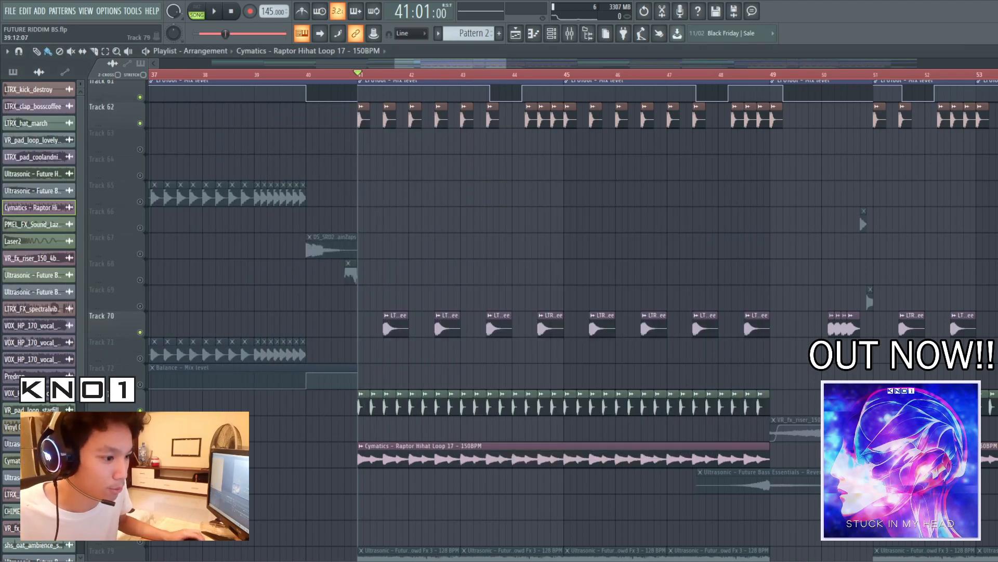
Solo the Cymatics Raptor Hihat Loop 17 on track 75 and listen to it from bar 41
{"action": "key", "text": "space"}
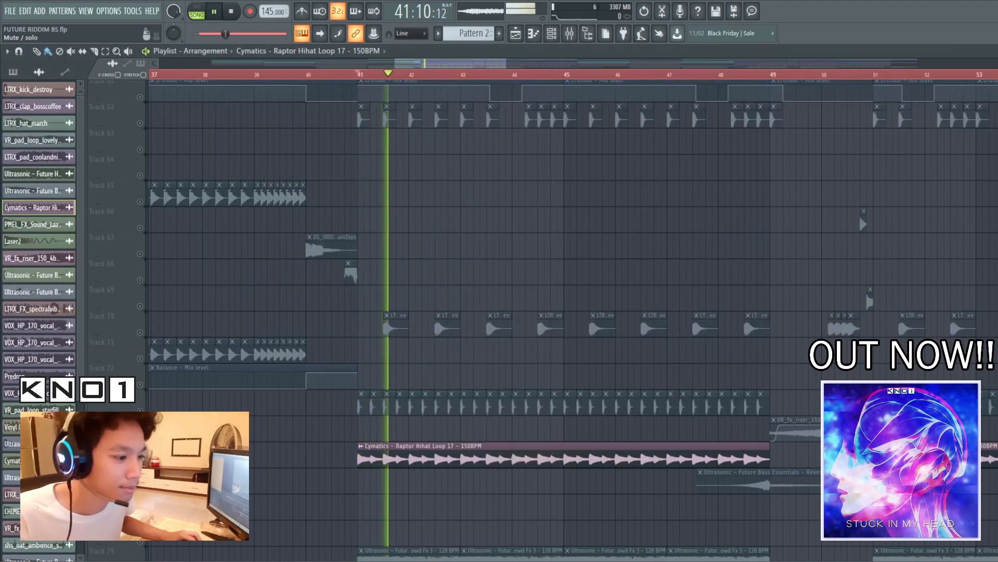
{"action": "key", "text": "space"}
{"action": "scroll", "coordinate": [481, 375], "scroll_direction": "up", "scroll_amount": 4}
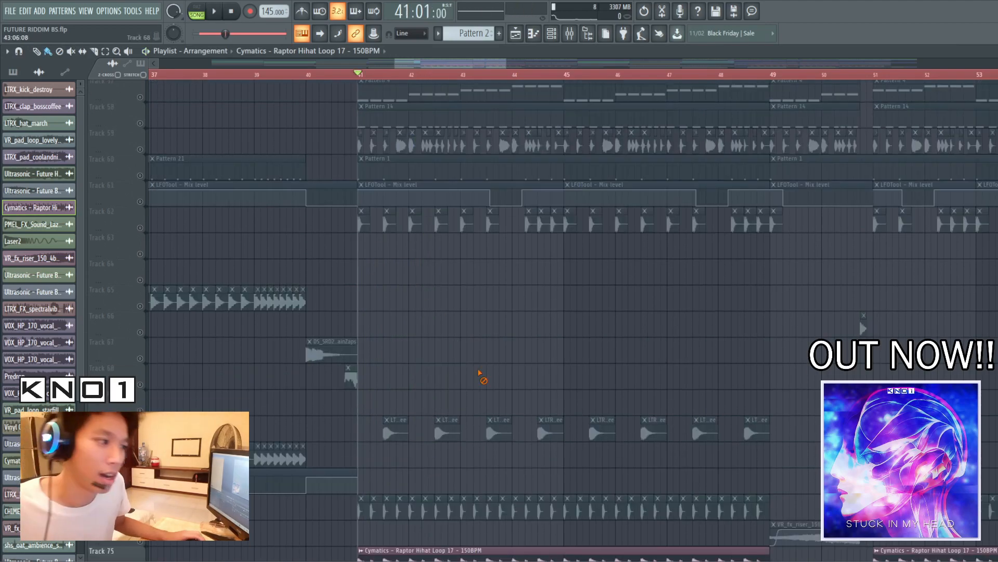
{"action": "scroll", "coordinate": [461, 405], "scroll_direction": "down", "scroll_amount": 2}
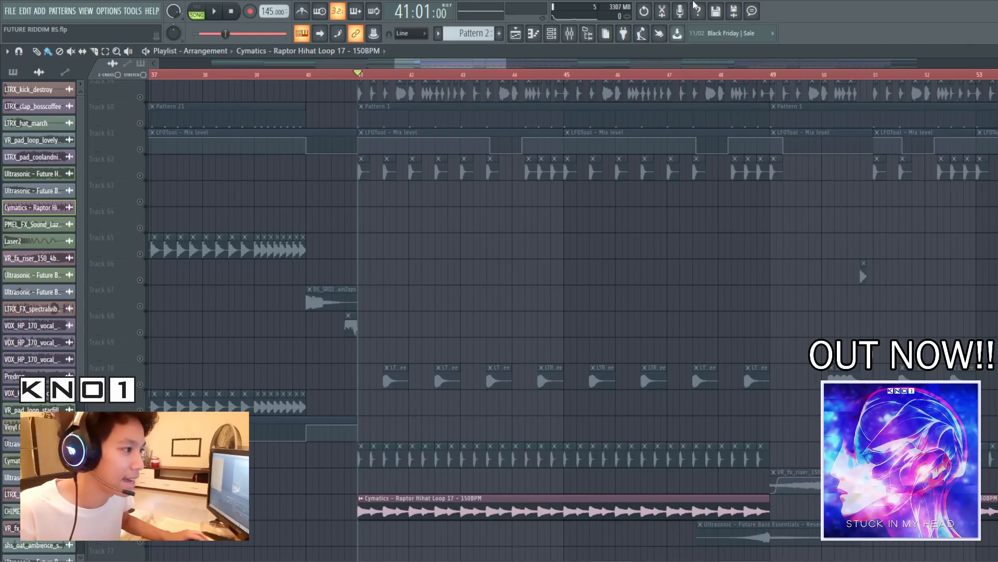
Solo track 62, unmute track 70 and play the kick and clap from bar 49
{"action": "left_click", "coordinate": [769, 76]}
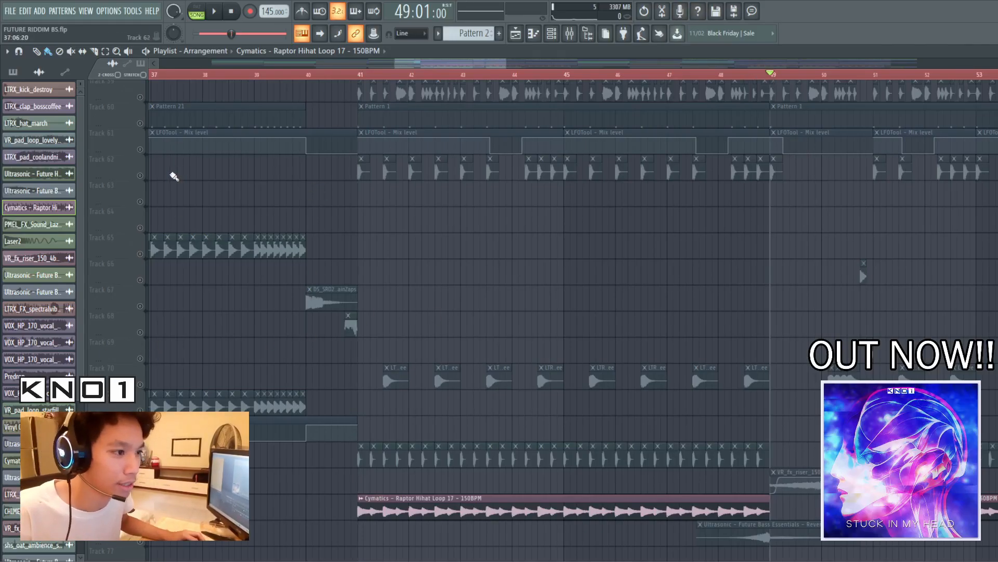
{"action": "right_click", "coordinate": [140, 176]}
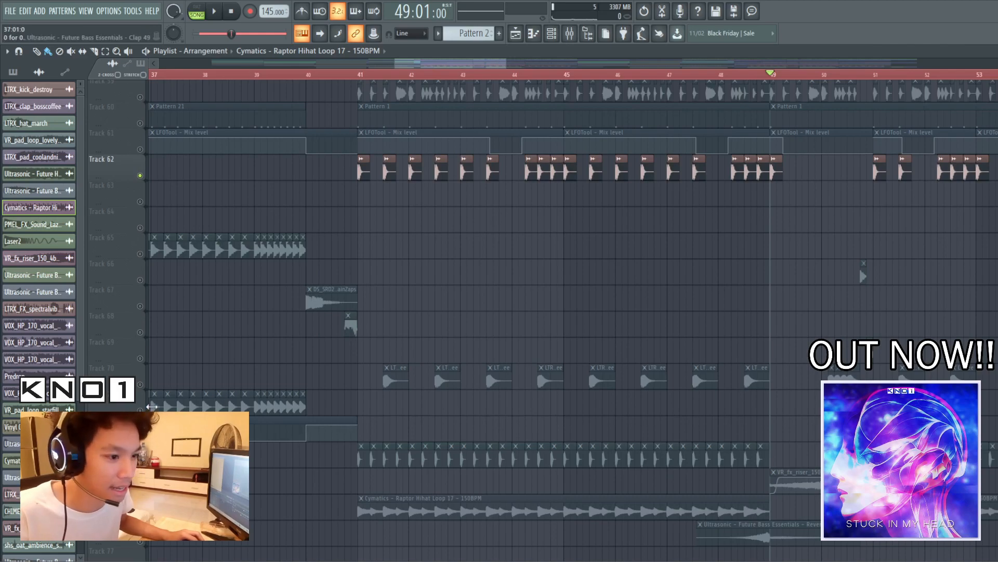
{"action": "left_click", "coordinate": [140, 385]}
{"action": "key", "text": "space"}
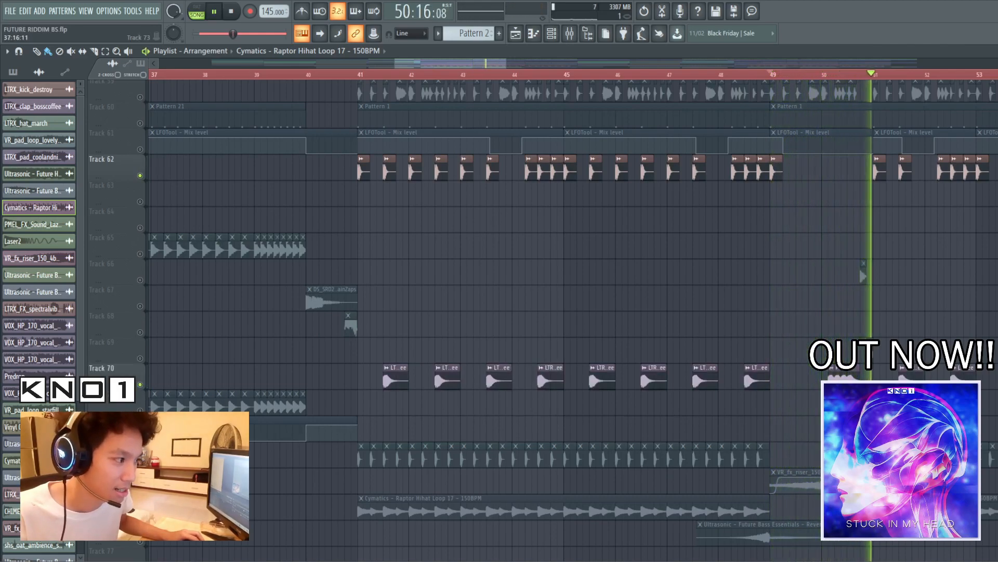
{"action": "key", "text": "space"}
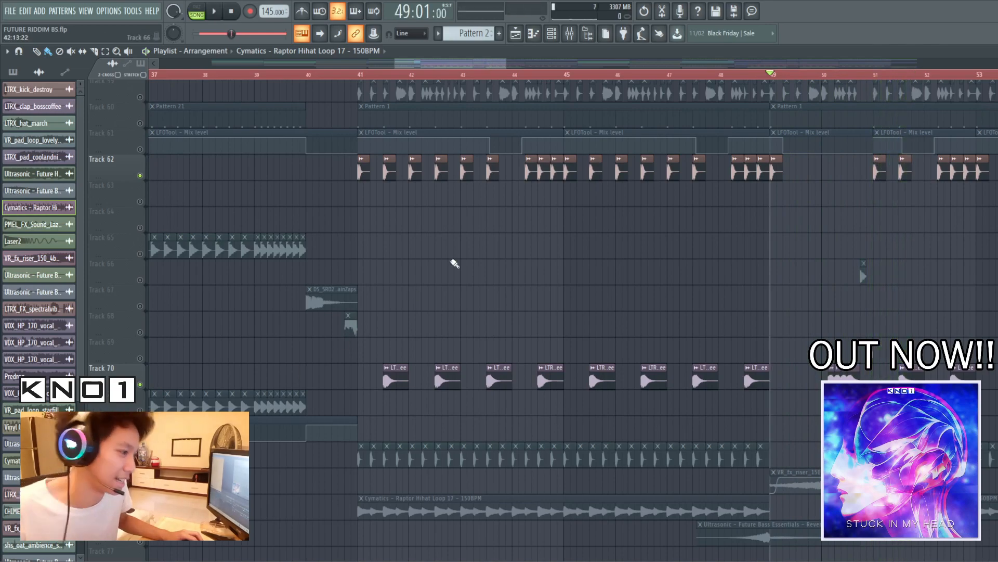
Place the playhead at 50:13, at the start of the short hit on track 66
{"action": "left_click", "coordinate": [359, 77]}
{"action": "scroll", "coordinate": [617, 450], "scroll_direction": "down", "scroll_amount": 3}
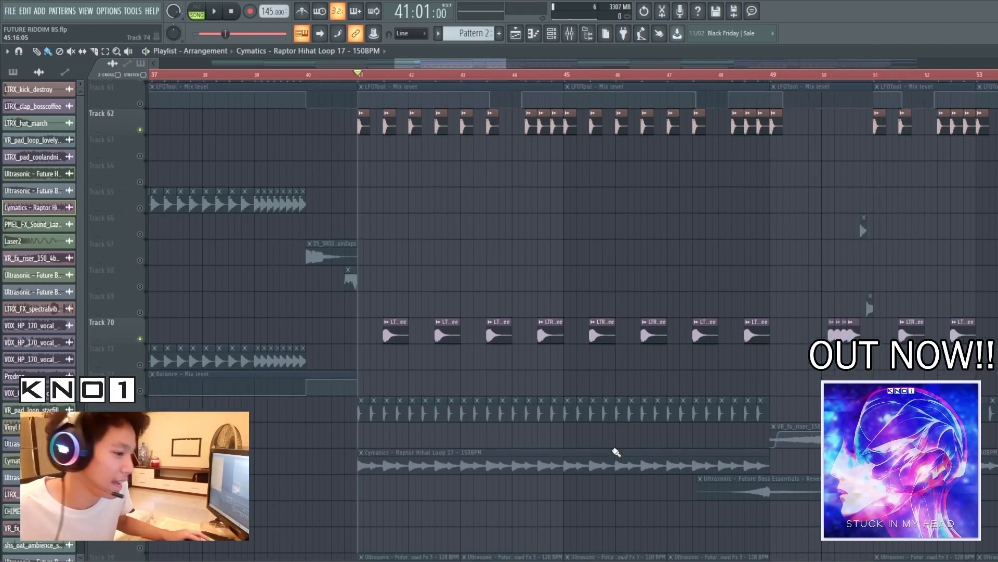
{"action": "scroll", "coordinate": [650, 370], "scroll_direction": "down", "scroll_amount": 1}
{"action": "left_click_drag", "start_coordinate": [402, 64], "coordinate": [431, 82]}
{"action": "left_click", "coordinate": [791, 78]}
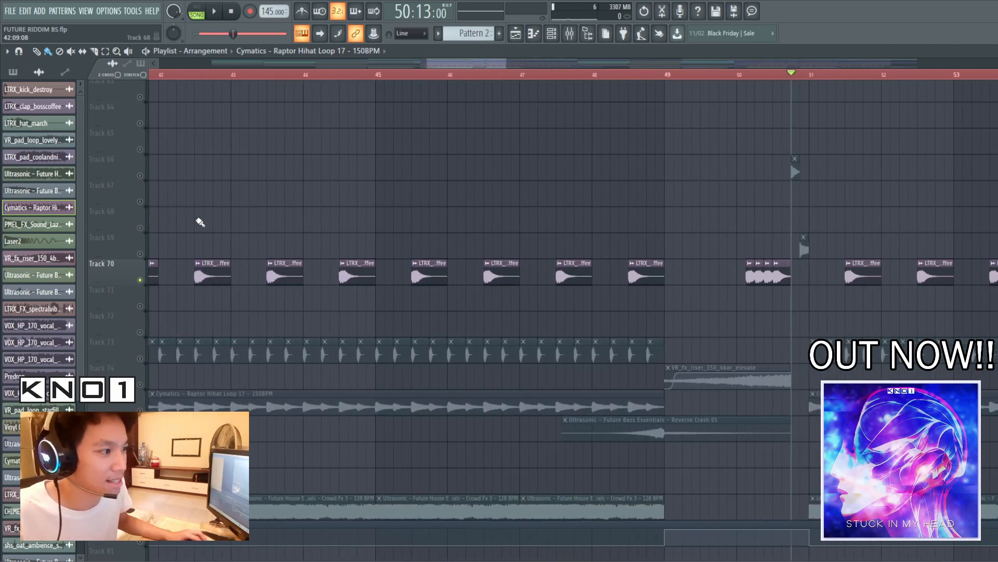
Unmute tracks 66, 69, 71, 72, 73 and 75 and play the full drums from 50:13
{"action": "left_click", "coordinate": [140, 253]}
{"action": "left_click", "coordinate": [140, 306]}
{"action": "left_click", "coordinate": [140, 332]}
{"action": "left_click", "coordinate": [140, 358]}
{"action": "left_click", "coordinate": [140, 410]}
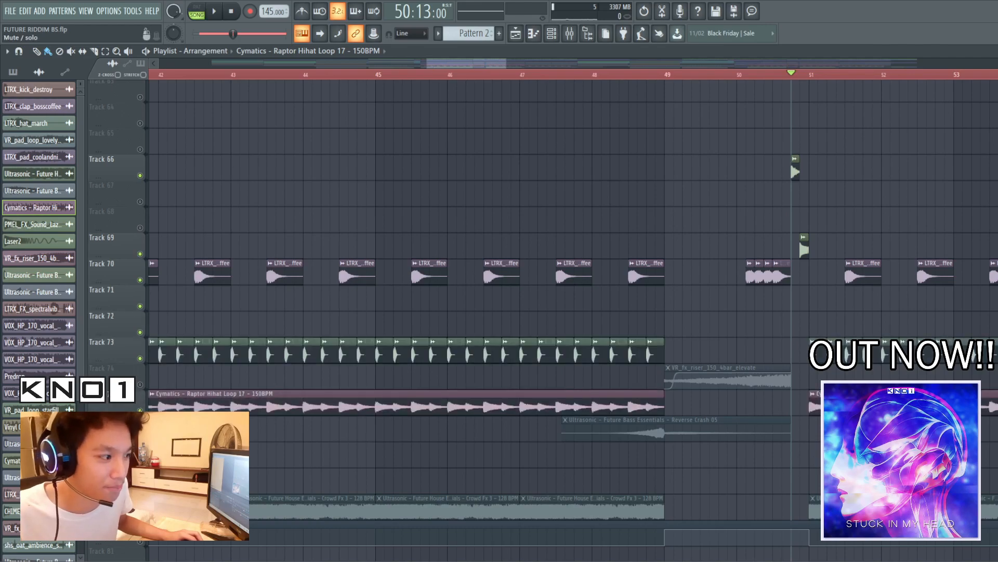
{"action": "scroll", "coordinate": [607, 162], "scroll_direction": "up", "scroll_amount": 5}
{"action": "key", "text": "space"}
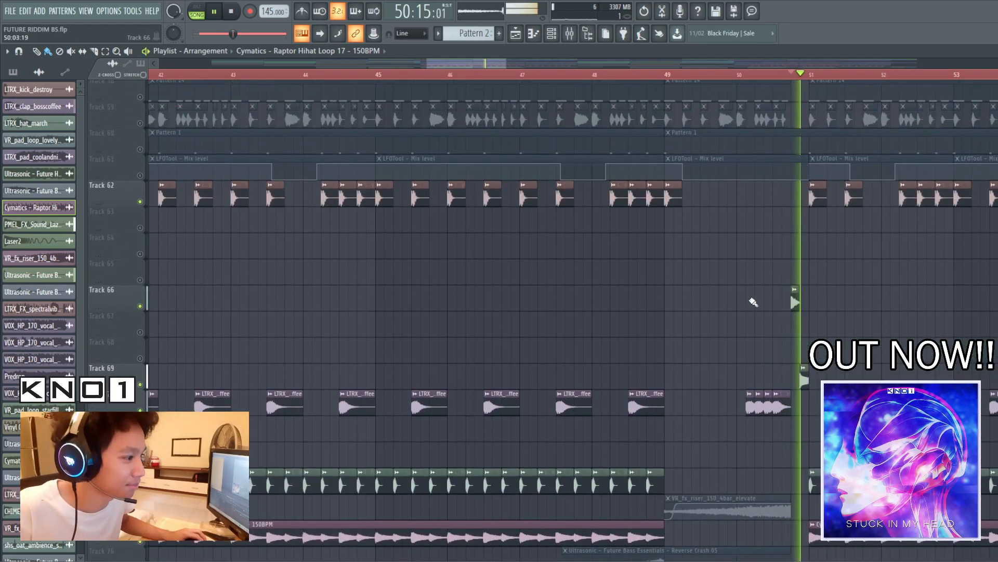
{"action": "scroll", "coordinate": [744, 289], "scroll_direction": "down", "scroll_amount": 4}
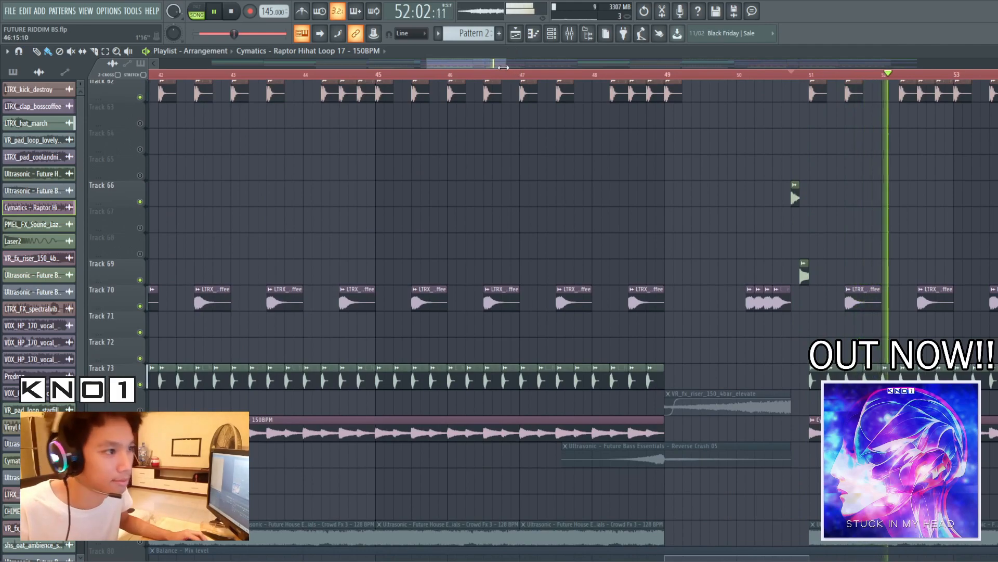
{"action": "key", "text": "space"}
Leave only tracks 54 to 57 audible and play their patterns together from bar 41
{"action": "scroll", "coordinate": [508, 73], "scroll_direction": "down", "scroll_amount": 5}
{"action": "scroll", "coordinate": [519, 337], "scroll_direction": "up", "scroll_amount": 6}
{"action": "scroll", "coordinate": [519, 337], "scroll_direction": "down", "scroll_amount": 12}
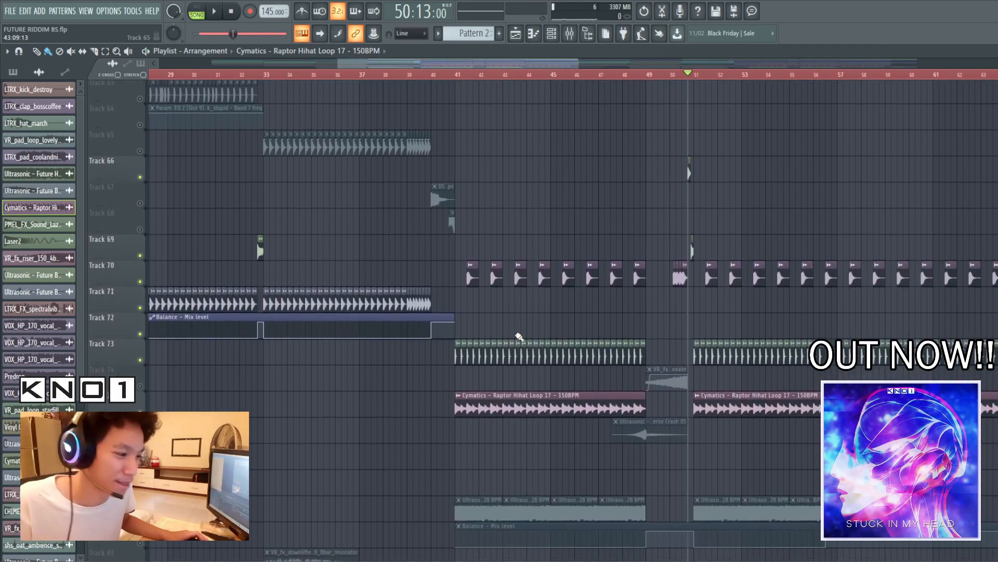
{"action": "scroll", "coordinate": [516, 339], "scroll_direction": "up", "scroll_amount": 20}
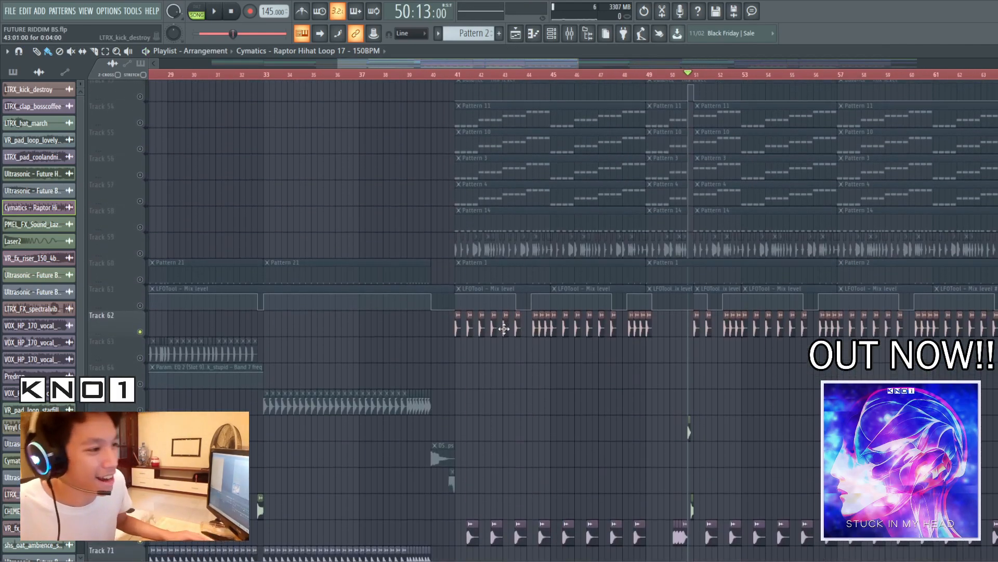
{"action": "scroll", "coordinate": [364, 272], "scroll_direction": "up", "scroll_amount": 4}
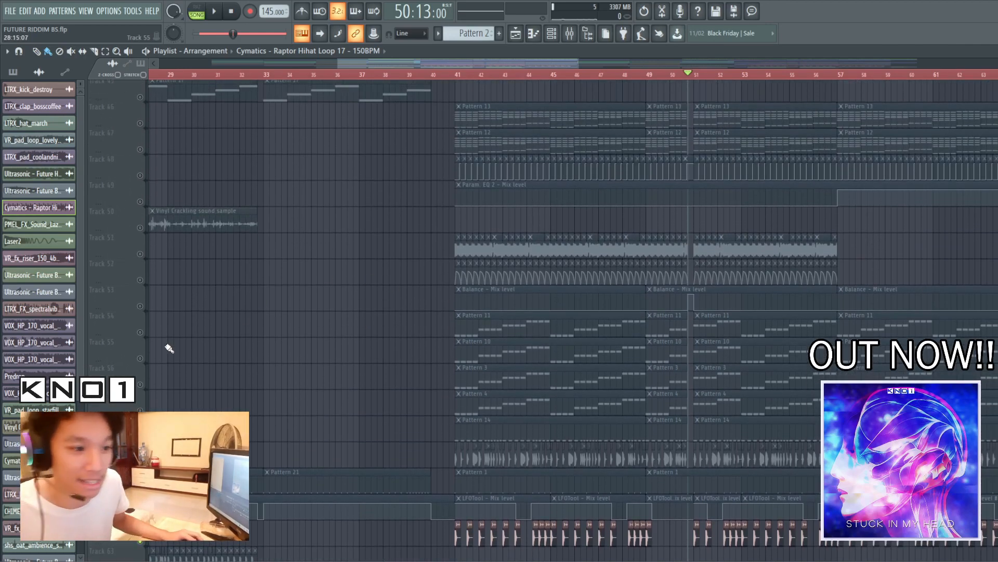
{"action": "left_click_drag", "start_coordinate": [140, 333], "coordinate": [140, 385]}
{"action": "left_click", "coordinate": [456, 75]}
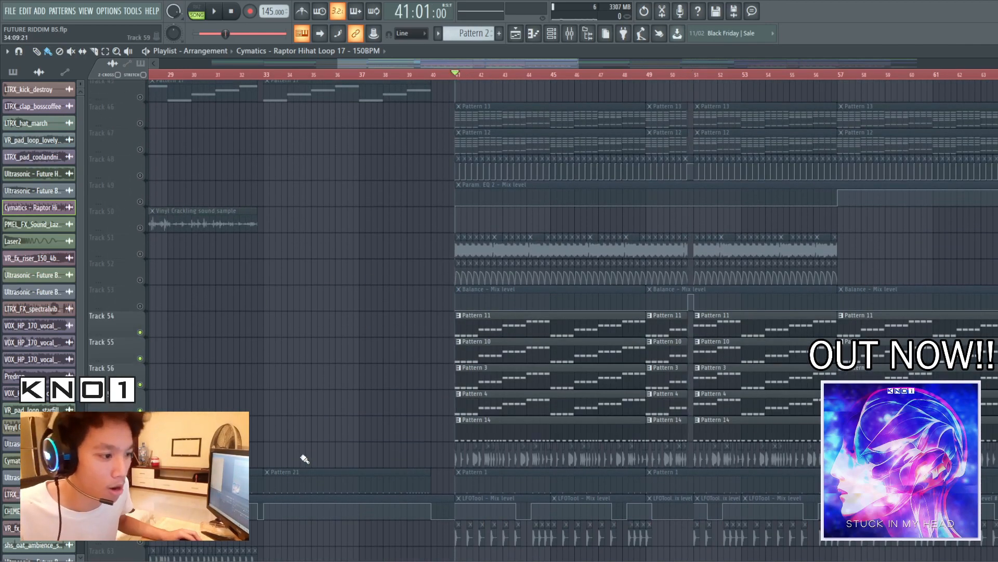
{"action": "left_click", "coordinate": [140, 437]}
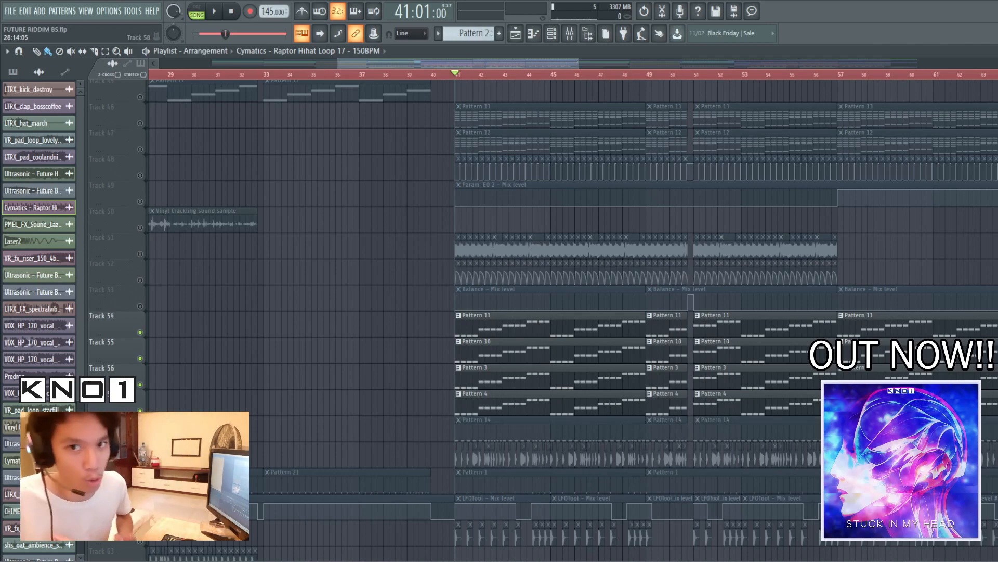
{"action": "key", "text": "space"}
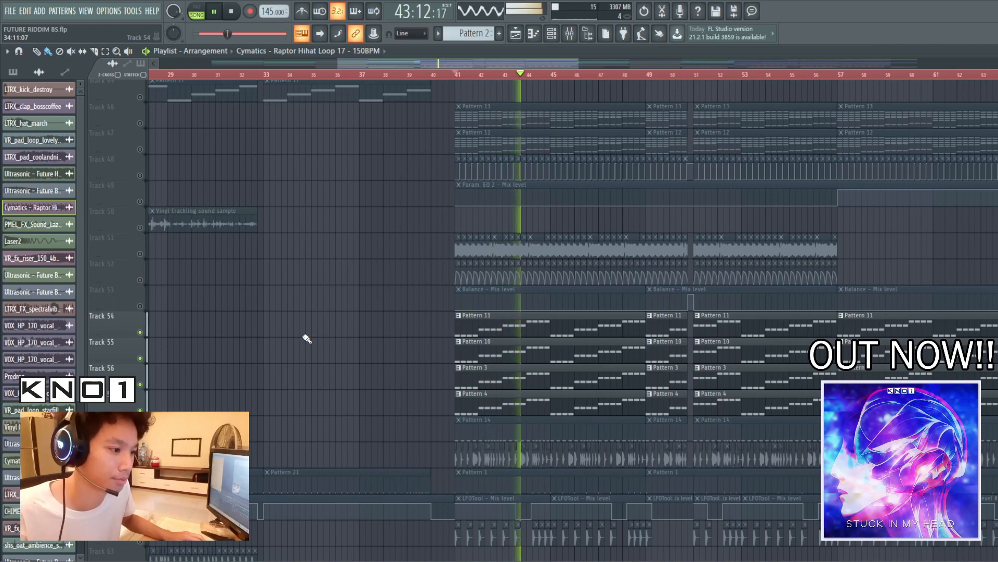
{"action": "key", "text": "space"}
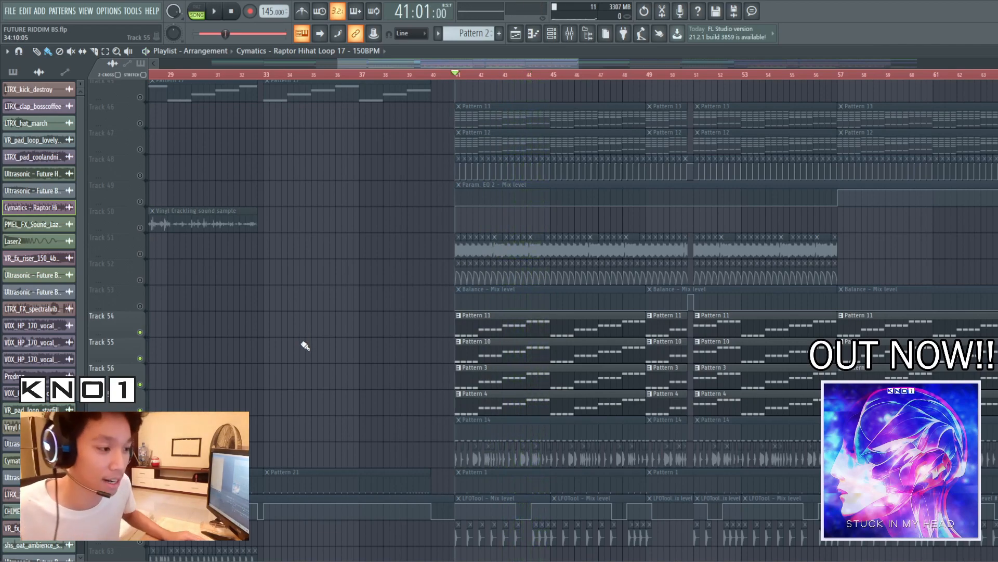
Solo track 57 and listen to Pattern 4 from bar 41 while watching the mixer levels, with the channel rack opened
{"action": "scroll", "coordinate": [331, 364], "scroll_direction": "down", "scroll_amount": 2}
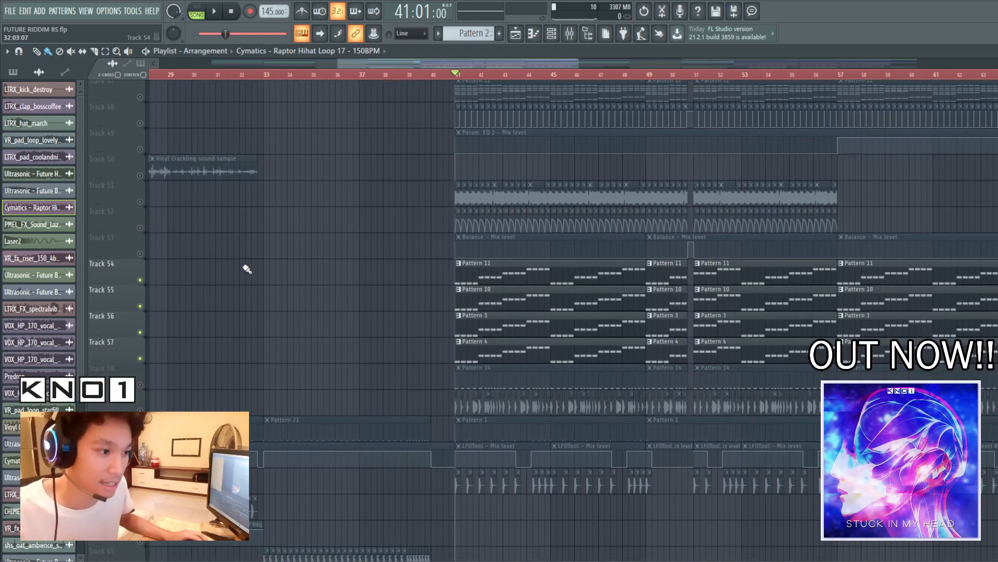
{"action": "right_click", "coordinate": [141, 358]}
{"action": "key", "text": "space"}
{"action": "left_click", "coordinate": [571, 32]}
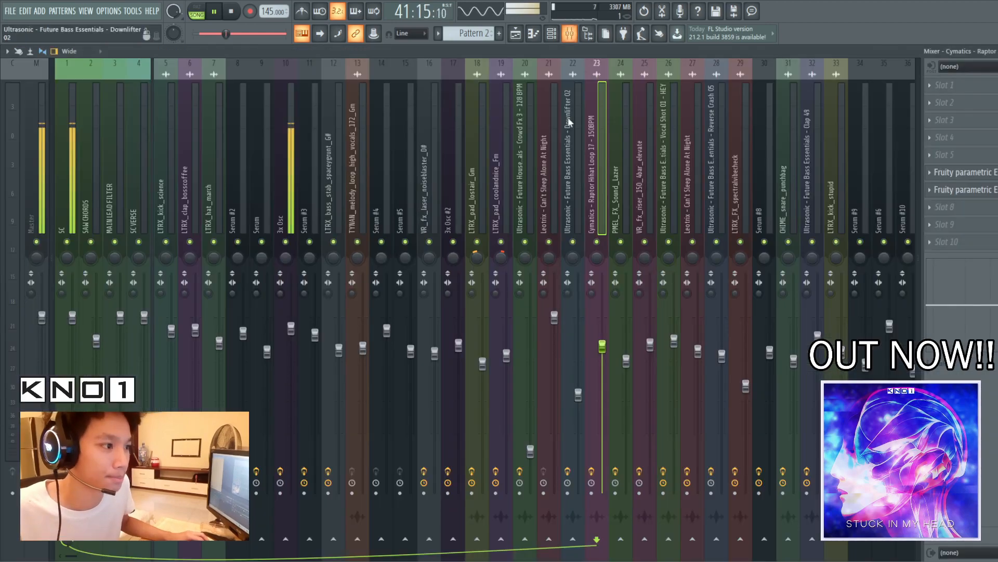
{"action": "left_click", "coordinate": [551, 33]}
{"action": "key", "text": "space"}
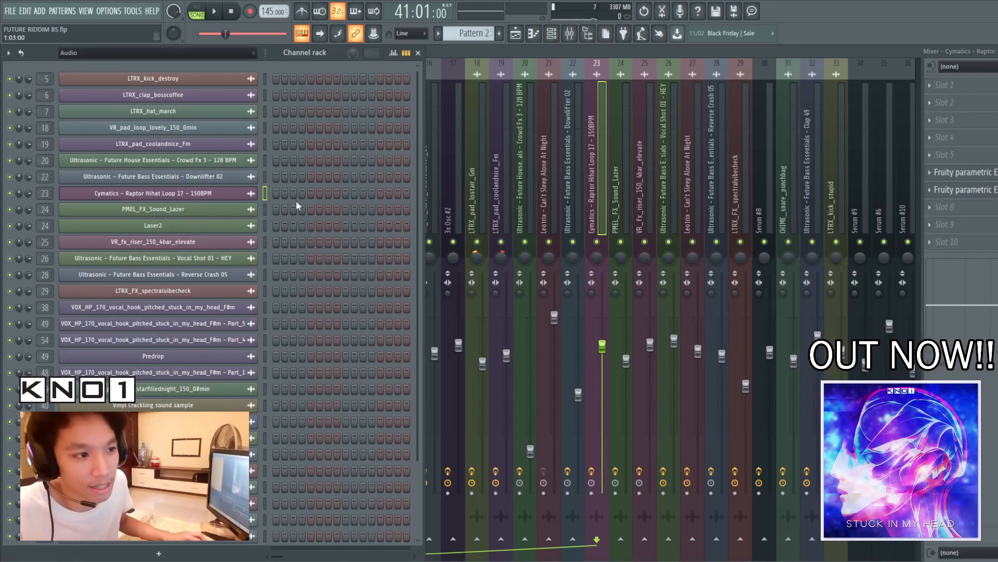
Show all channels in the channel rack and open the 3x Osc instrument to examine its oscillators
{"action": "left_click", "coordinate": [197, 53]}
{"action": "left_click", "coordinate": [192, 66]}
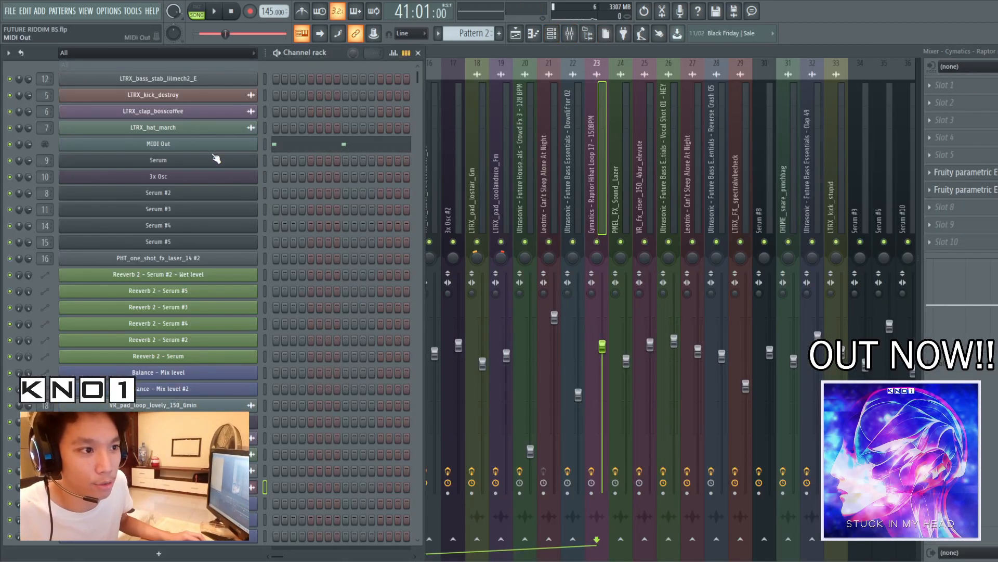
{"action": "left_click_drag", "start_coordinate": [416, 74], "coordinate": [354, 517]}
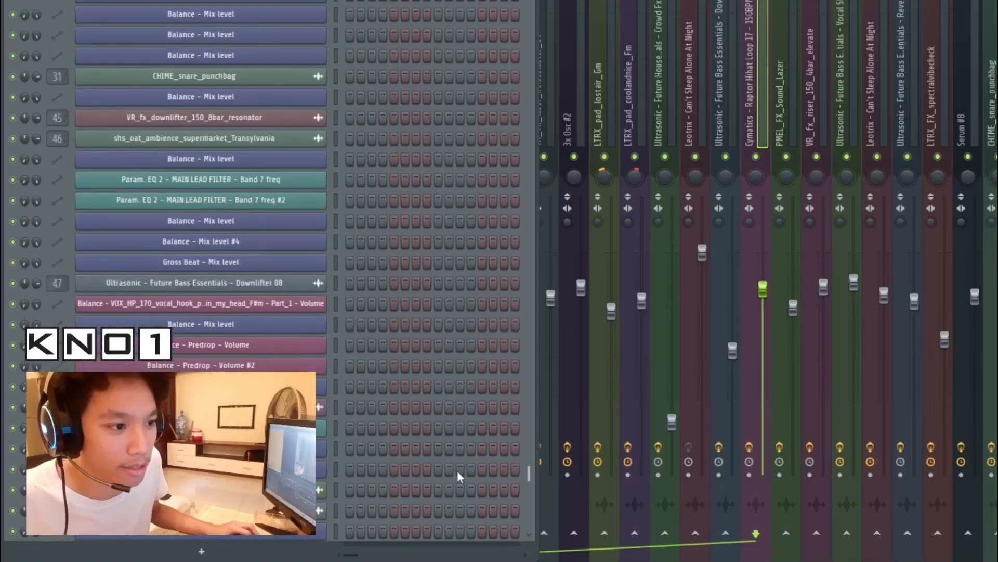
{"action": "left_click_drag", "start_coordinate": [416, 516], "coordinate": [416, 292]}
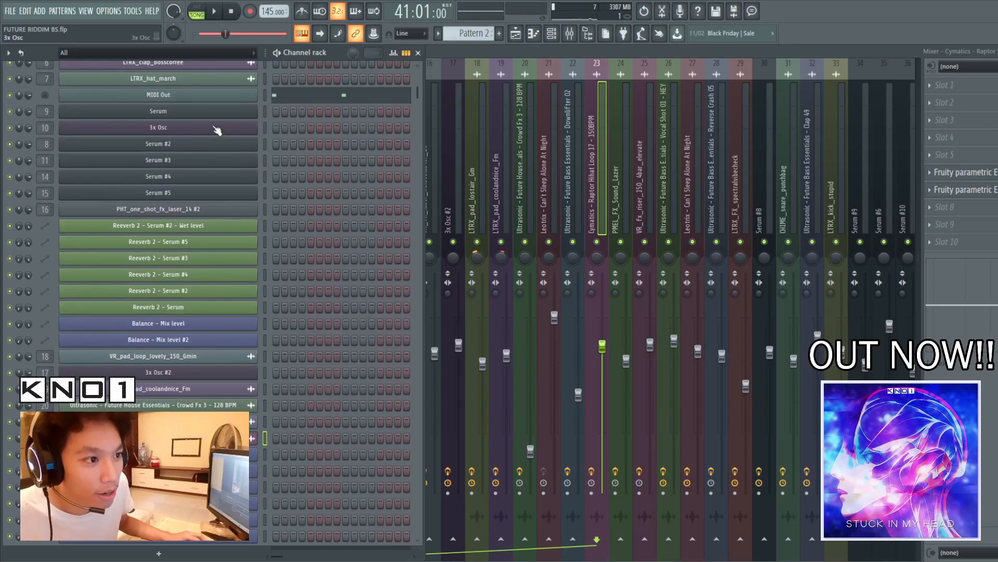
{"action": "left_click", "coordinate": [216, 128]}
{"action": "left_click", "coordinate": [78, 177]}
{"action": "left_click_drag", "start_coordinate": [204, 167], "coordinate": [453, 152]}
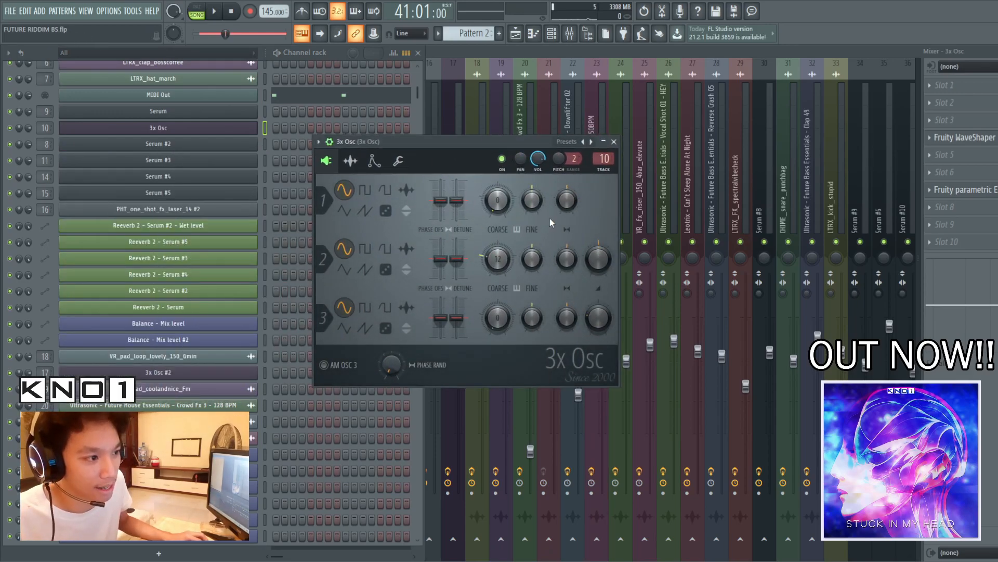
Inspect the Fruity WaveShaper and Fruity parametric EQ 2 on the 3x Osc mixer track, and play the sub bass from bar 41
{"action": "left_click", "coordinate": [763, 54]}
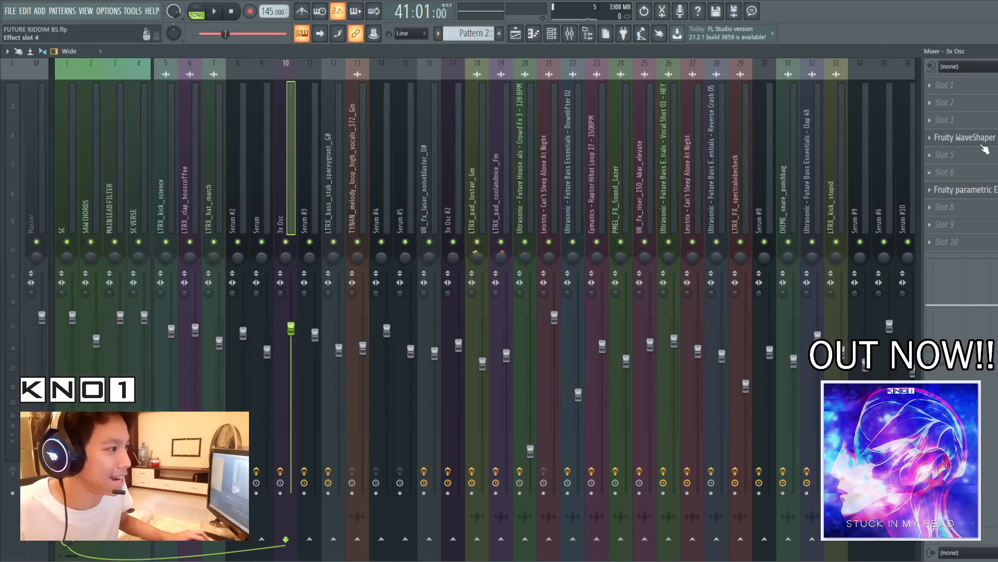
{"action": "left_click", "coordinate": [965, 137]}
{"action": "left_click", "coordinate": [506, 159]}
{"action": "left_click", "coordinate": [964, 190]}
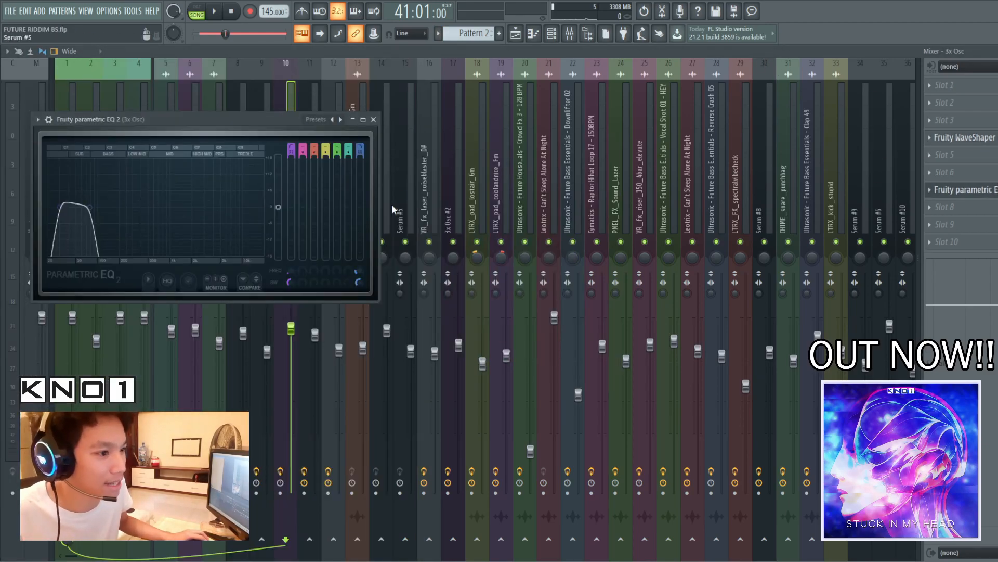
{"action": "left_click_drag", "start_coordinate": [200, 133], "coordinate": [499, 183]}
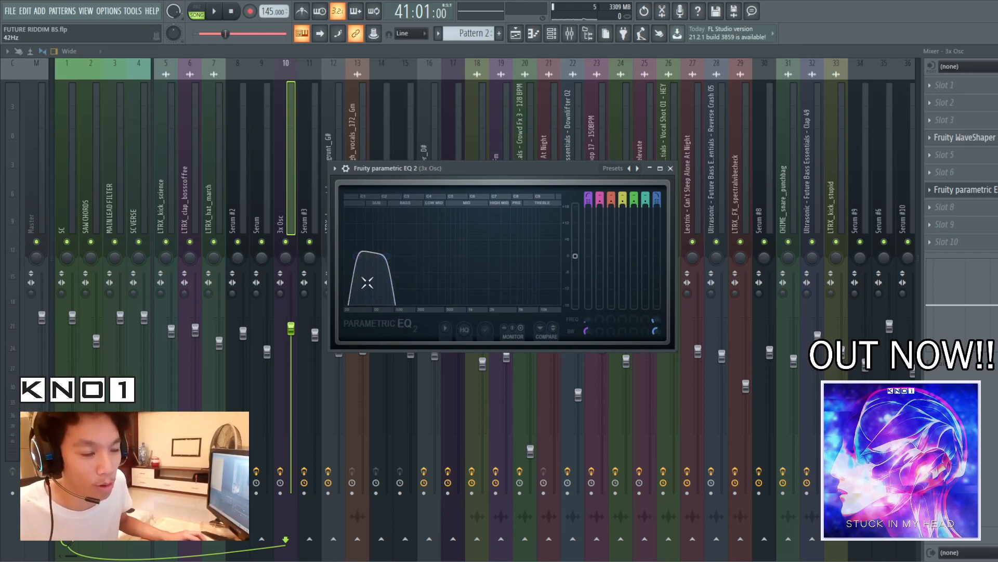
{"action": "left_click", "coordinate": [670, 168]}
{"action": "key", "text": "space"}
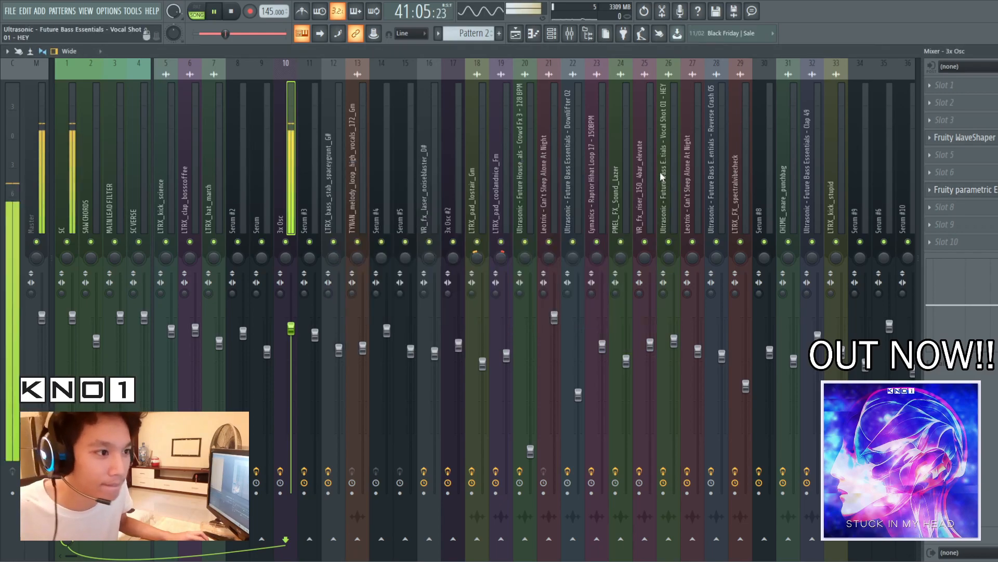
{"action": "key", "text": "space"}
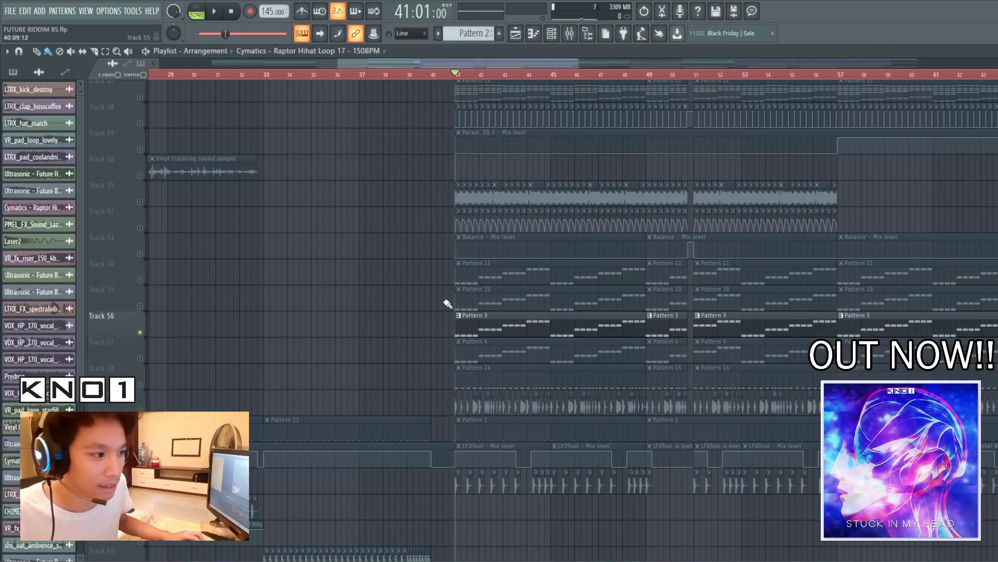
Play the soloed Pattern 3 on track 56 from bar 41 and open its Serum instrument
{"action": "key", "text": "space"}
{"action": "left_click", "coordinate": [552, 35]}
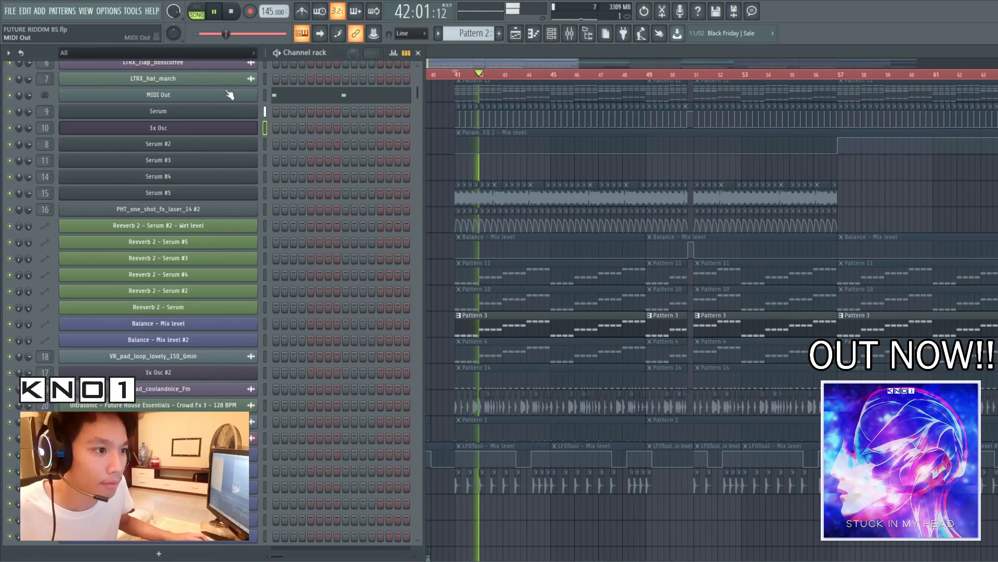
{"action": "left_click", "coordinate": [227, 114]}
{"action": "key", "text": "space"}
{"action": "left_click_drag", "start_coordinate": [477, 135], "coordinate": [631, 95]}
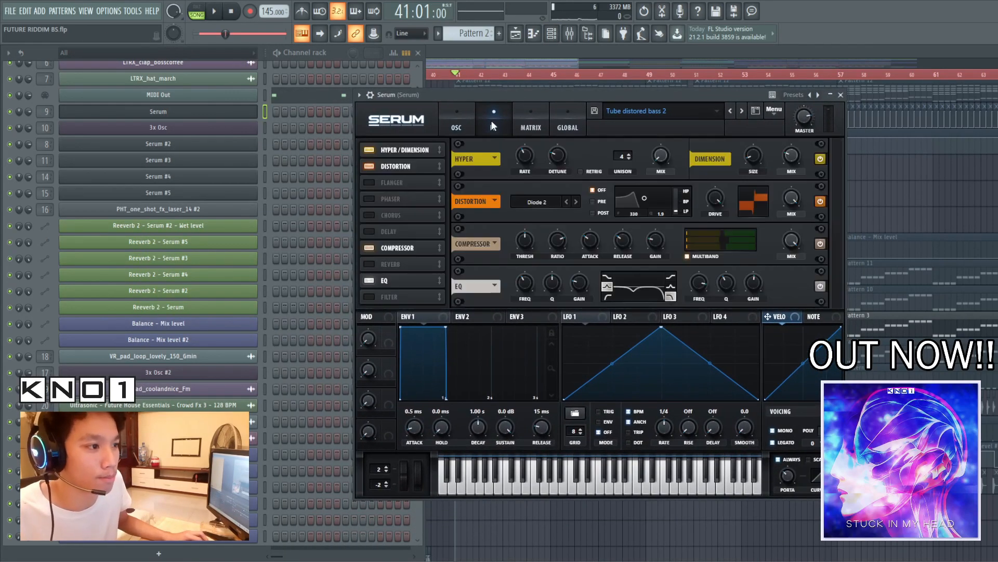
Examine the effects and oscillator pages of Serum's Tube distored bass 2 preset and close the plugin
{"action": "left_click", "coordinate": [491, 122]}
{"action": "left_click_drag", "start_coordinate": [528, 95], "coordinate": [452, 81]}
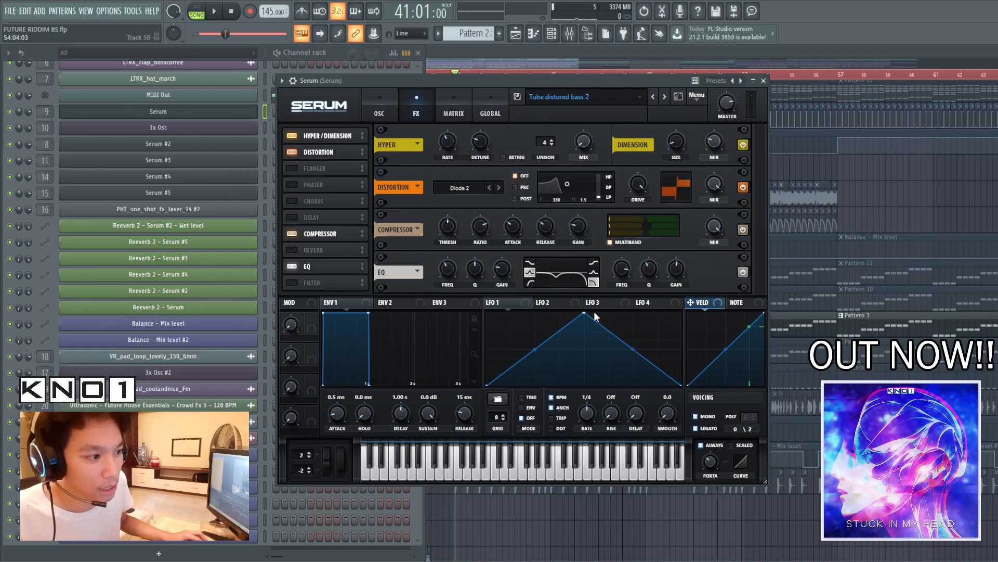
{"action": "left_click", "coordinate": [375, 108]}
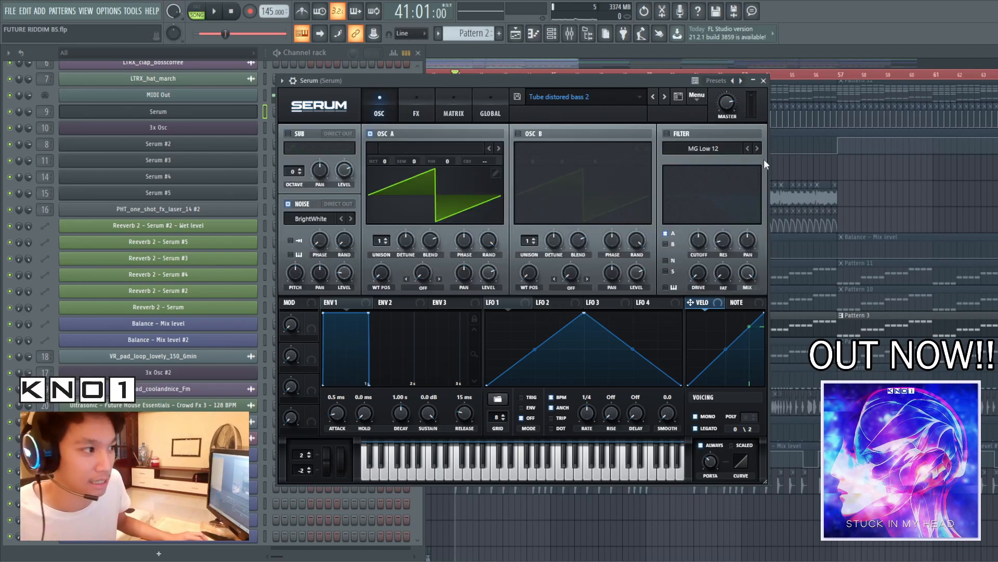
{"action": "left_click", "coordinate": [764, 81]}
Select Pattern 3 and inspect both Fruity parametric EQ 2 effects on Serum's mixer track 9
{"action": "left_click", "coordinate": [879, 169]}
{"action": "left_click", "coordinate": [521, 332]}
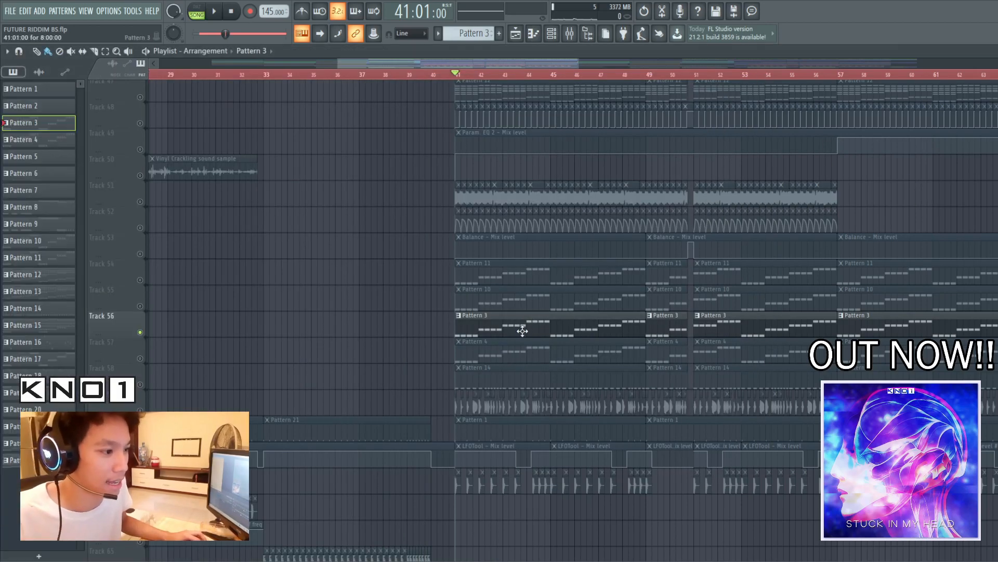
{"action": "left_click", "coordinate": [555, 32]}
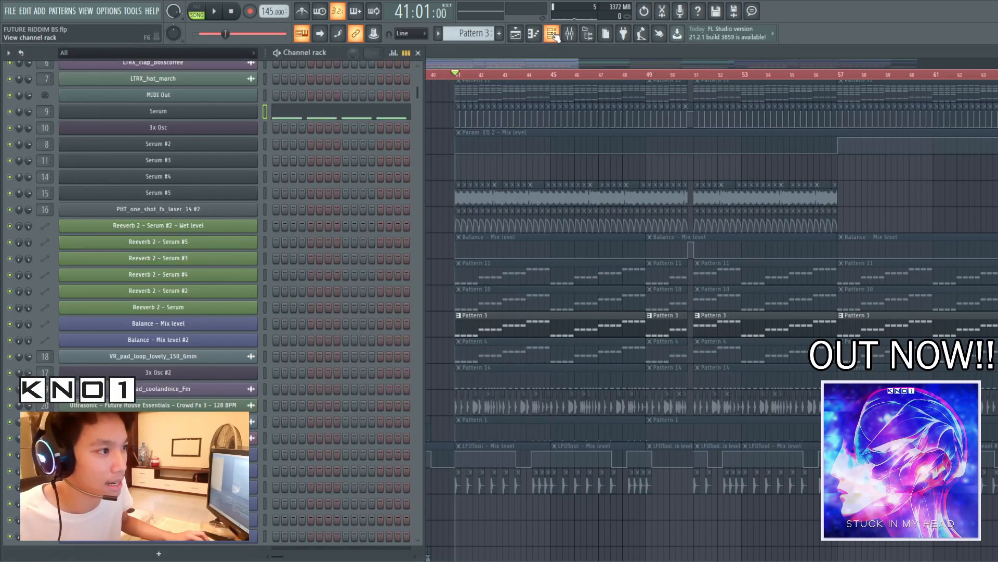
{"action": "double_click", "coordinate": [45, 112]}
{"action": "left_click", "coordinate": [960, 189]}
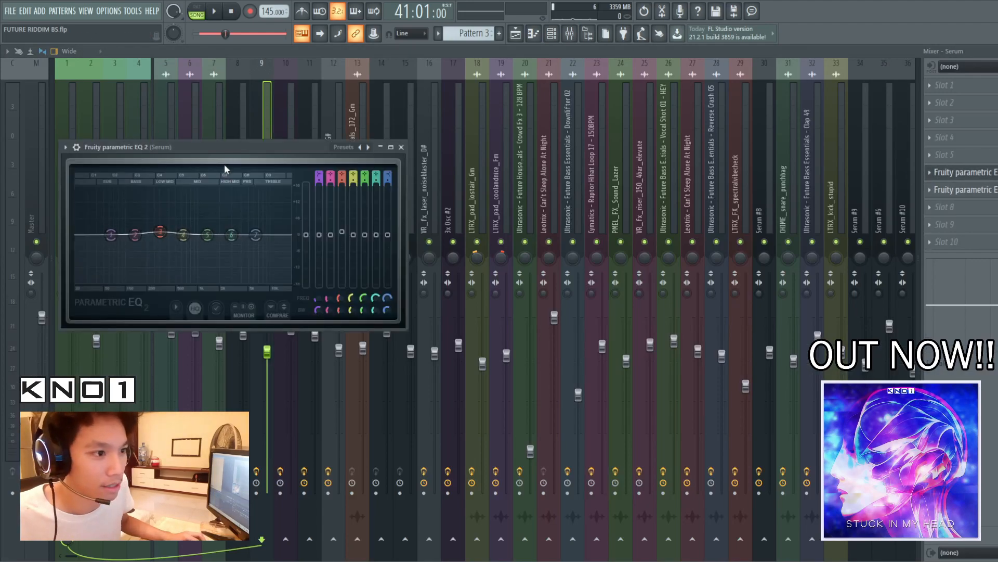
{"action": "left_click_drag", "start_coordinate": [321, 152], "coordinate": [595, 142]}
{"action": "left_click", "coordinate": [960, 172]}
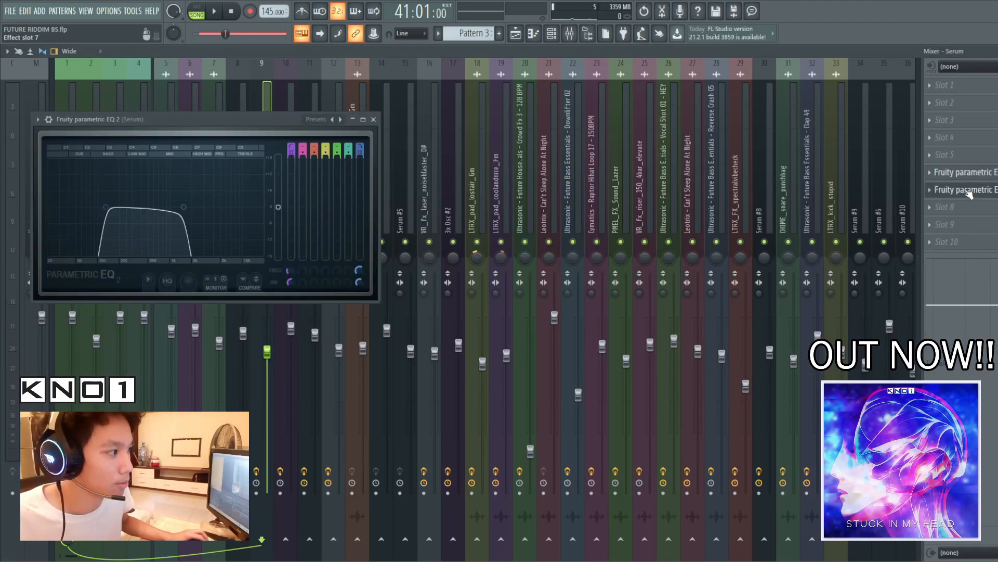
{"action": "left_click_drag", "start_coordinate": [212, 120], "coordinate": [400, 118]}
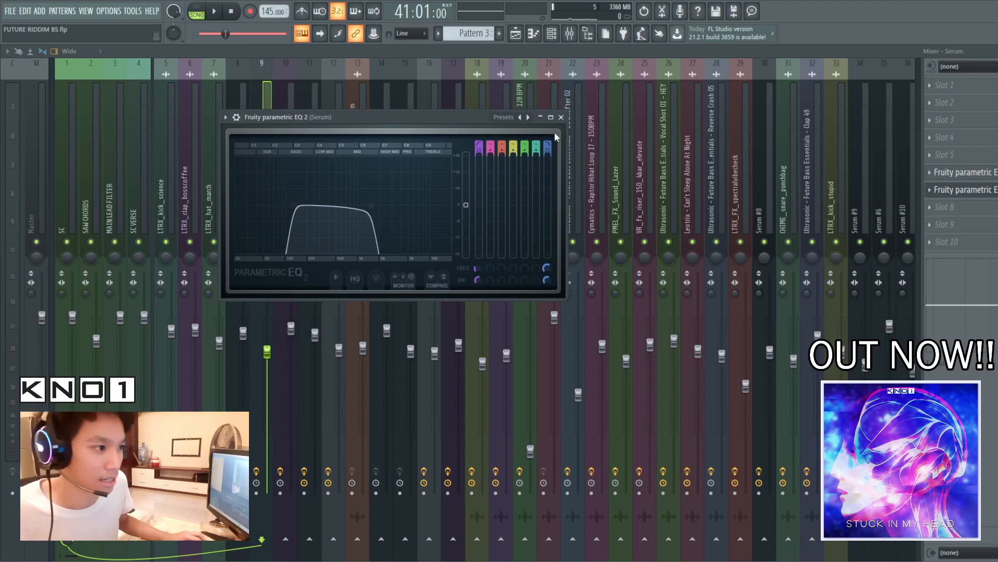
{"action": "left_click", "coordinate": [561, 117]}
Return to the playlist and replay track 56 briefly from bar 41
{"action": "left_click", "coordinate": [516, 33]}
{"action": "key", "text": "space"}
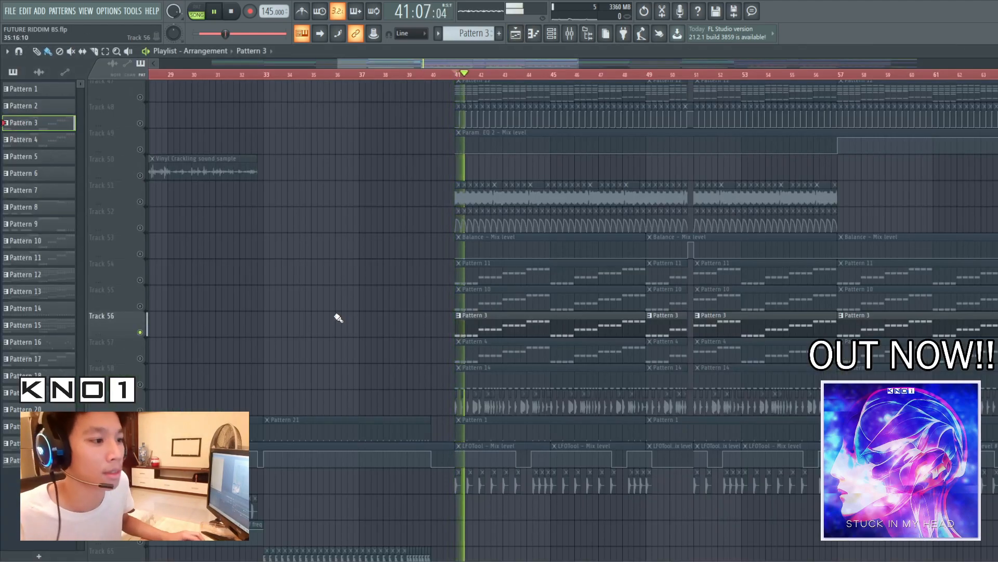
{"action": "key", "text": "space"}
Solo track 55, play Pattern 10 from bar 41 and open the mixer on its Serum #3 track
{"action": "left_click", "coordinate": [138, 307]}
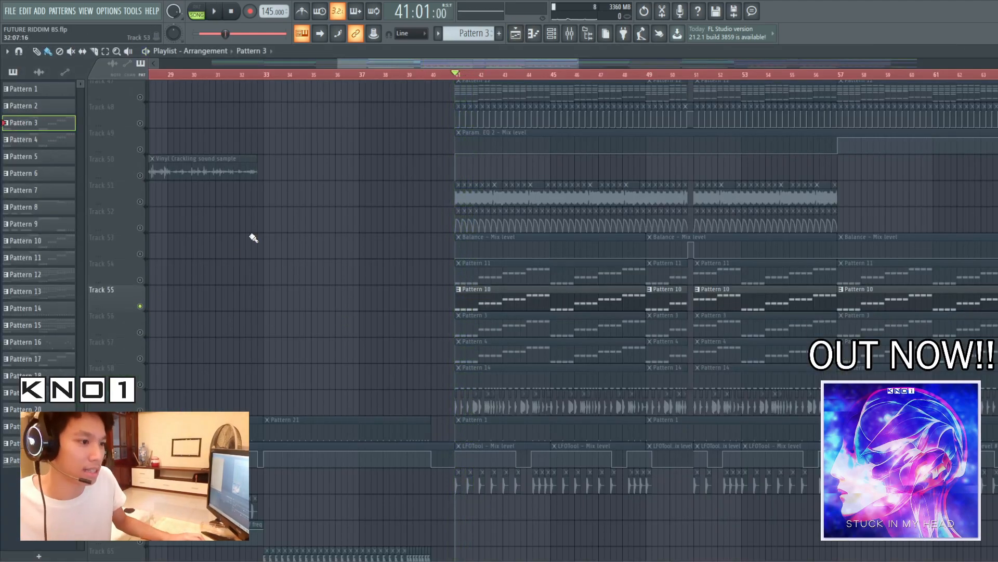
{"action": "key", "text": "space"}
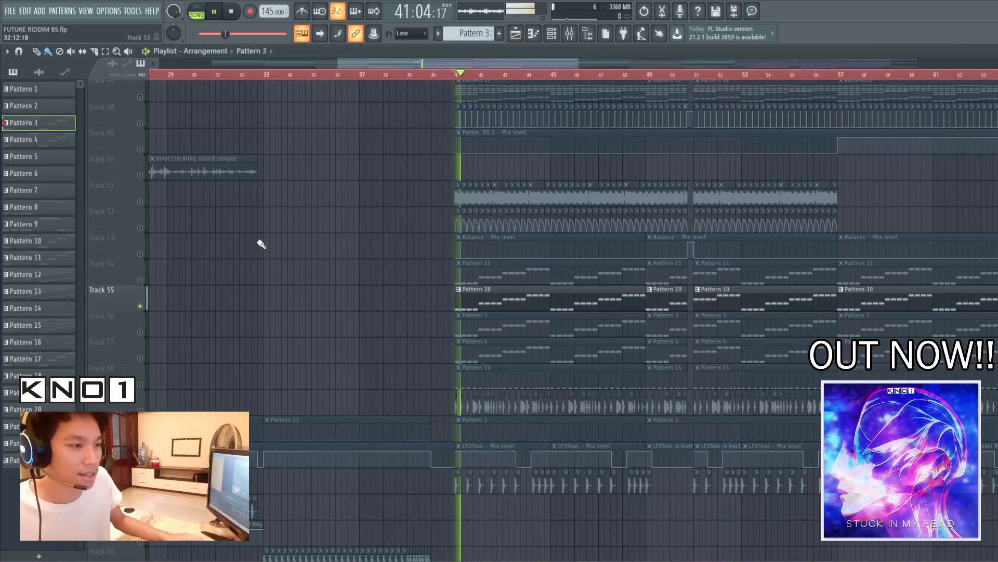
{"action": "left_click", "coordinate": [570, 33]}
{"action": "left_click", "coordinate": [308, 214]}
{"action": "key", "text": "space"}
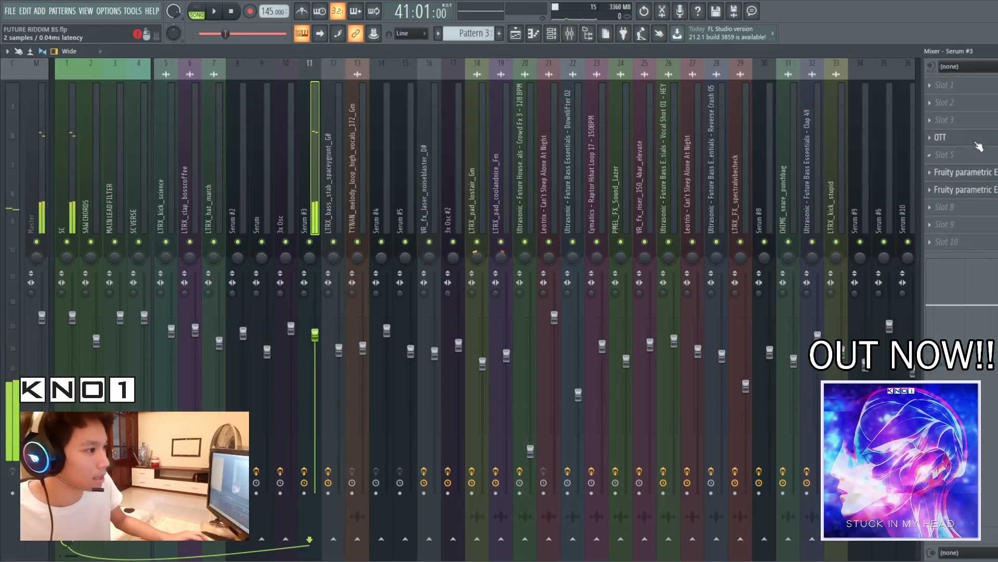
Open the Serum #3 instrument, examine its BA Revolt [KSHMR] preset and close the plugin
{"action": "left_click", "coordinate": [569, 33]}
{"action": "left_click", "coordinate": [552, 33]}
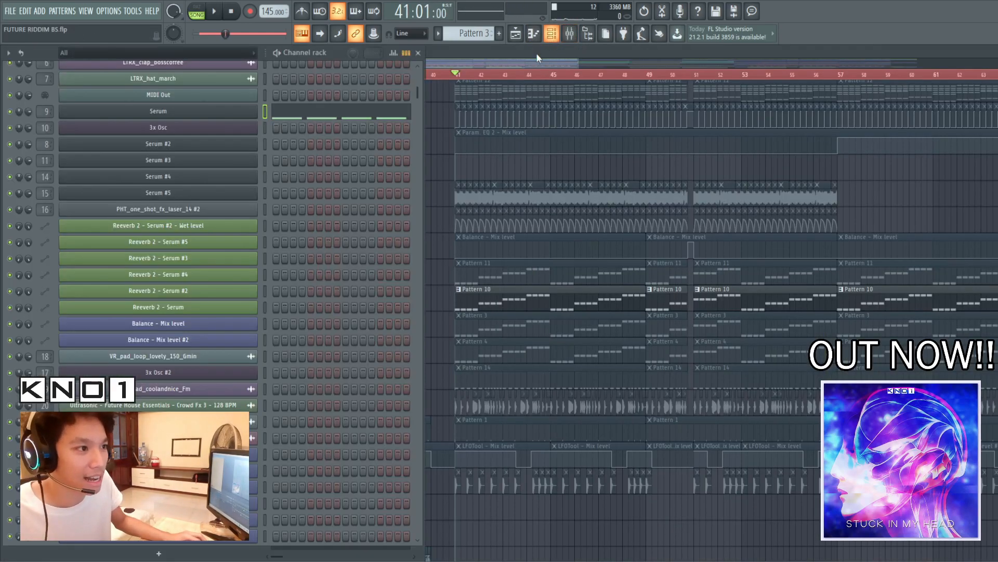
{"action": "left_click", "coordinate": [232, 161]}
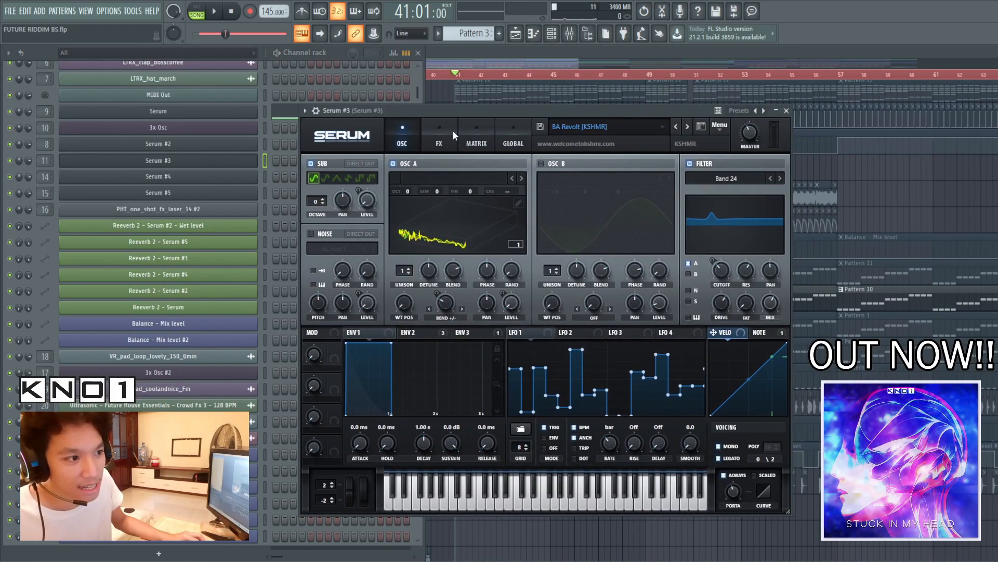
{"action": "left_click", "coordinate": [451, 130]}
{"action": "left_click_drag", "start_coordinate": [512, 110], "coordinate": [494, 83]}
{"action": "left_click", "coordinate": [386, 108]}
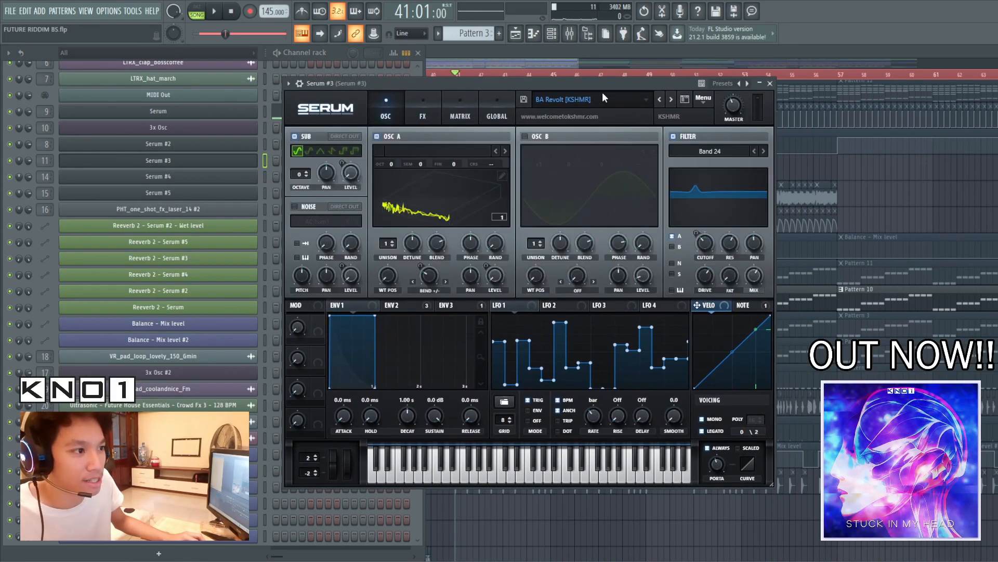
{"action": "left_click", "coordinate": [772, 84]}
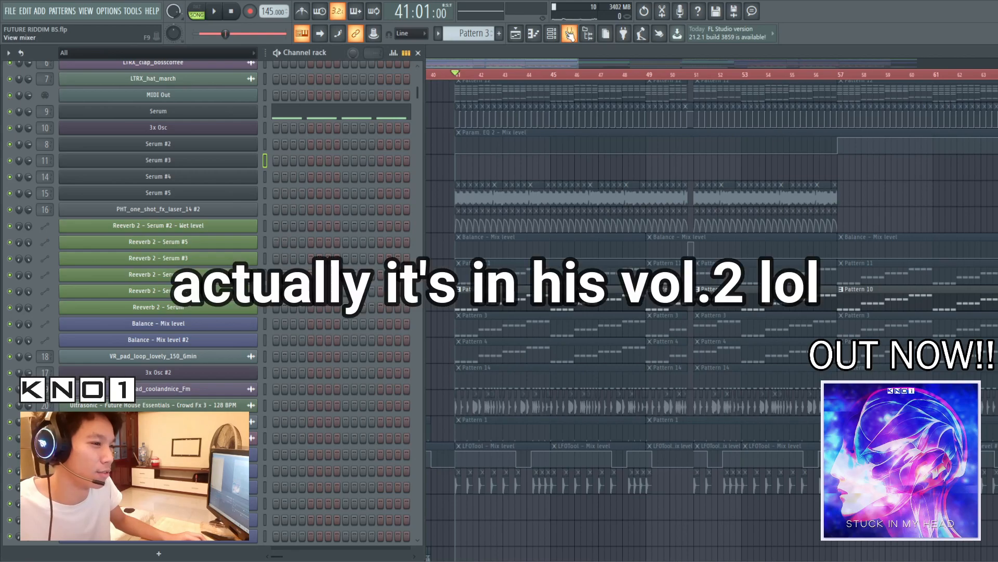
Inspect the OTT compressor settings on Serum #3's mixer track 11
{"action": "left_click", "coordinate": [570, 33]}
{"action": "left_click", "coordinate": [941, 137]}
{"action": "left_click_drag", "start_coordinate": [380, 154], "coordinate": [429, 144]}
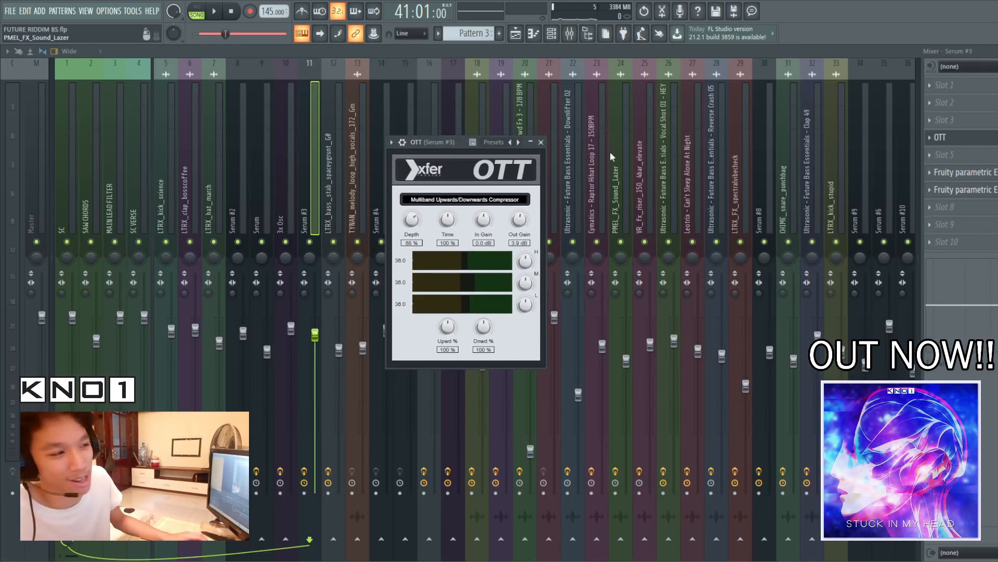
{"action": "left_click_drag", "start_coordinate": [422, 142], "coordinate": [610, 154]}
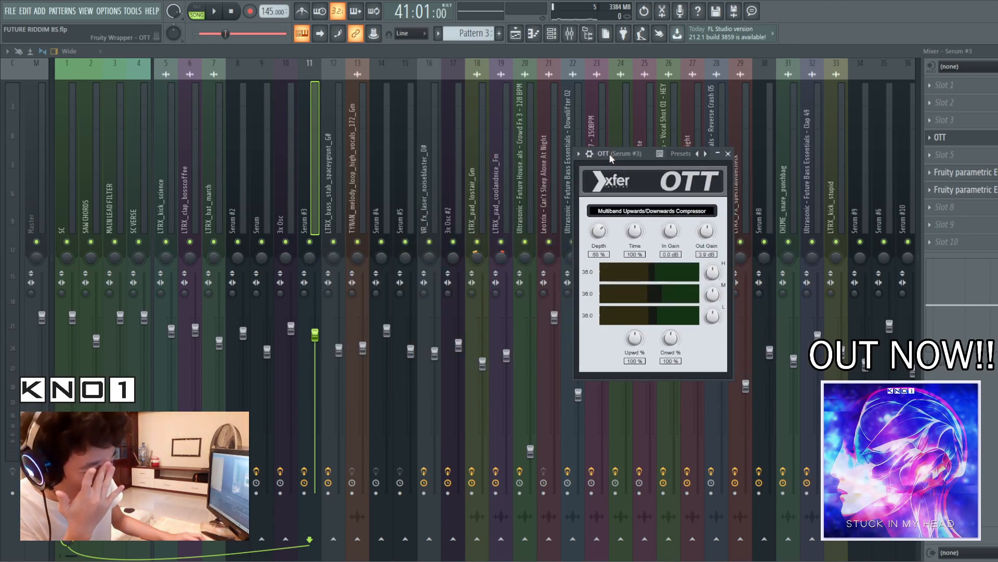
Inspect the curves of both Fruity parametric EQ 2 effects on Serum #3's mixer track
{"action": "left_click", "coordinate": [988, 173]}
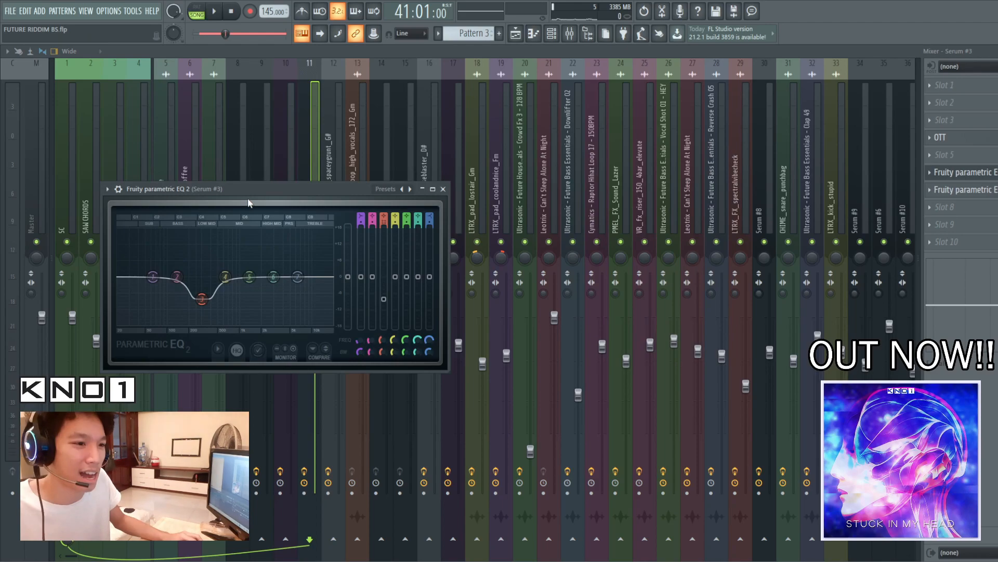
{"action": "left_click_drag", "start_coordinate": [241, 189], "coordinate": [449, 152]}
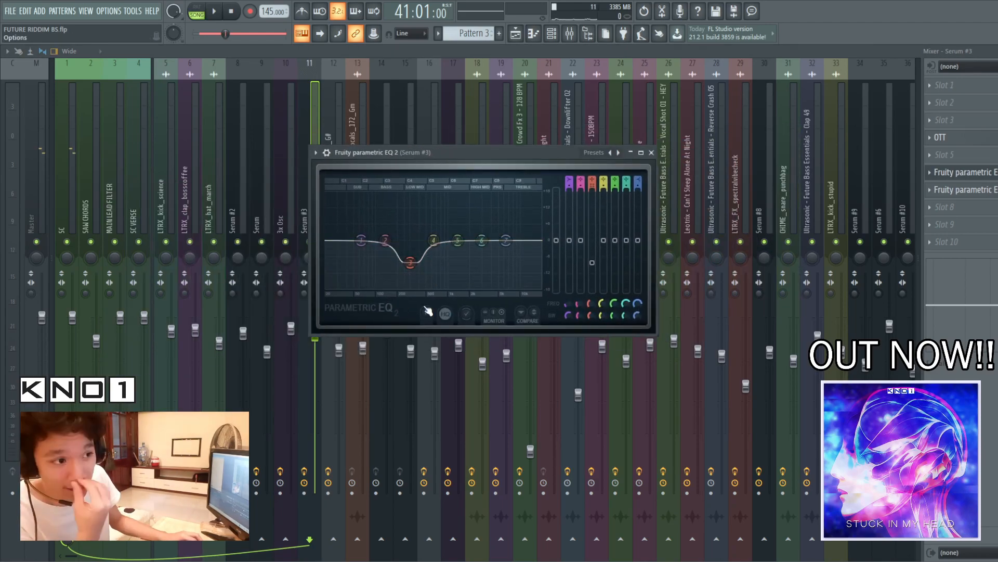
{"action": "key", "text": "Escape"}
{"action": "left_click", "coordinate": [339, 208]}
{"action": "key", "text": "Left"}
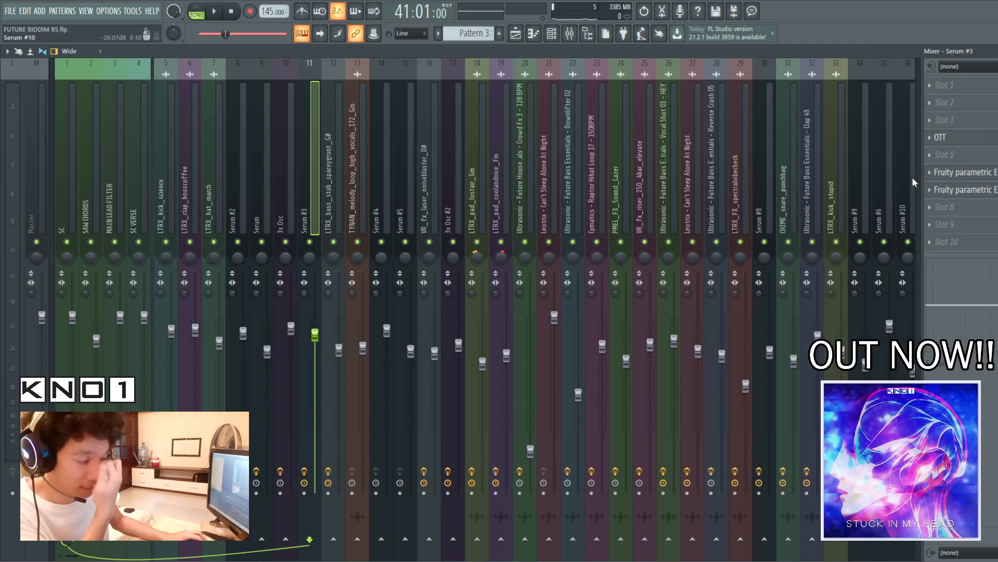
{"action": "left_click", "coordinate": [942, 189]}
{"action": "left_click_drag", "start_coordinate": [168, 104], "coordinate": [361, 105]}
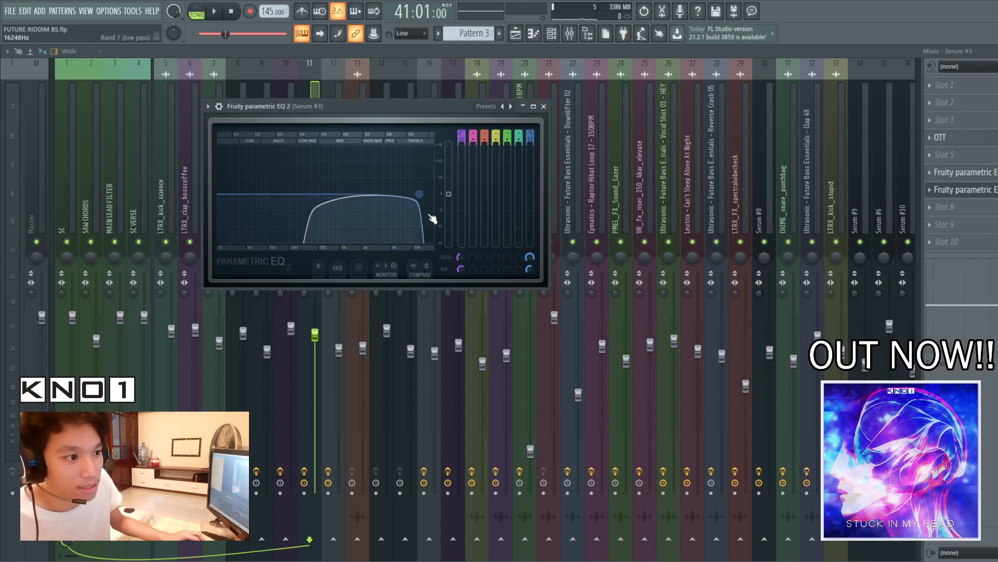
{"action": "left_click", "coordinate": [543, 106]}
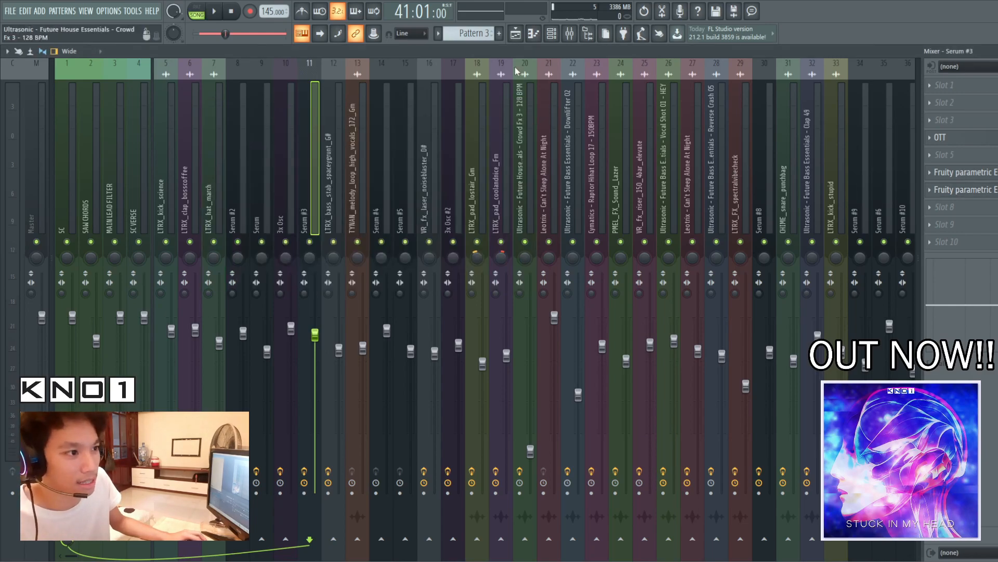
Solo track 54, play Pattern 11 from bar 41 and open its LTRX_bass_stab_lilmech2_E sampler channel
{"action": "left_click", "coordinate": [516, 33]}
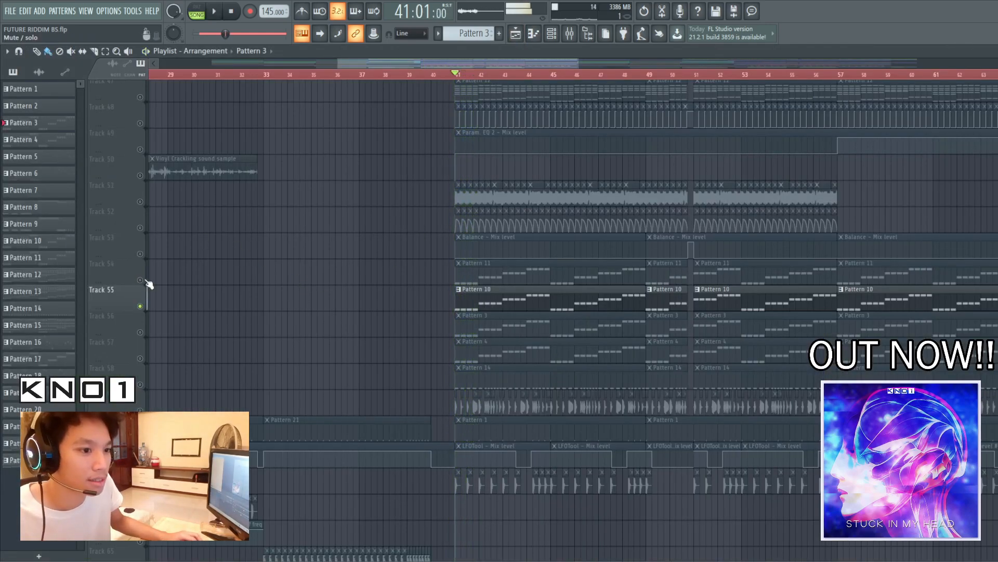
{"action": "key", "text": "space"}
{"action": "left_click", "coordinate": [551, 34]}
{"action": "key", "text": "space"}
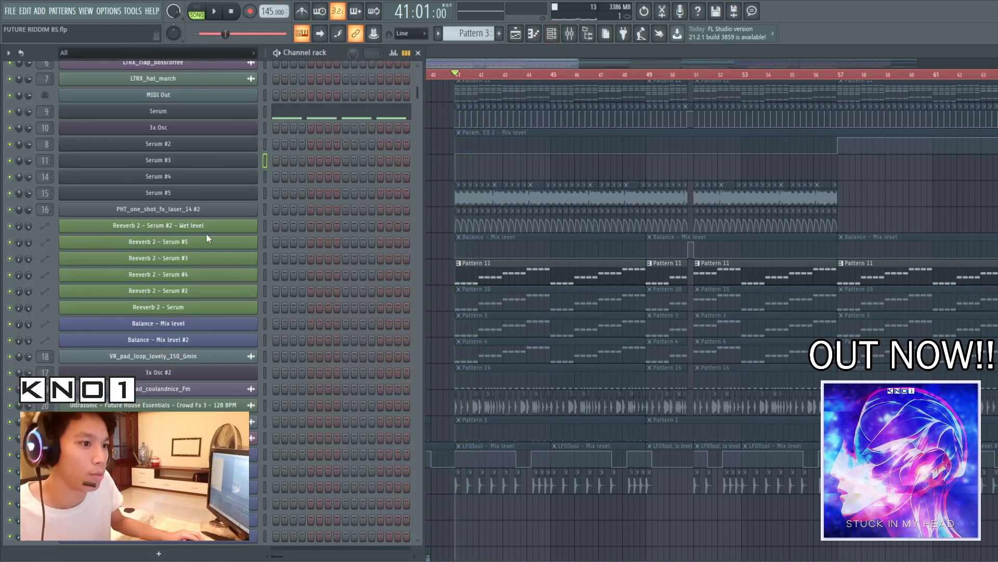
{"action": "scroll", "coordinate": [318, 286], "scroll_direction": "up", "scroll_amount": 3}
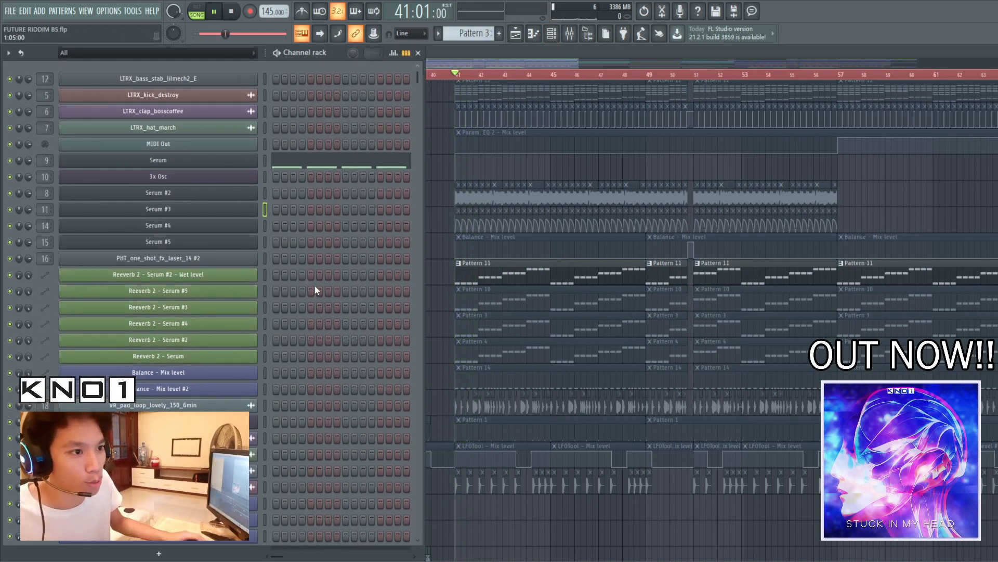
{"action": "left_click", "coordinate": [182, 79]}
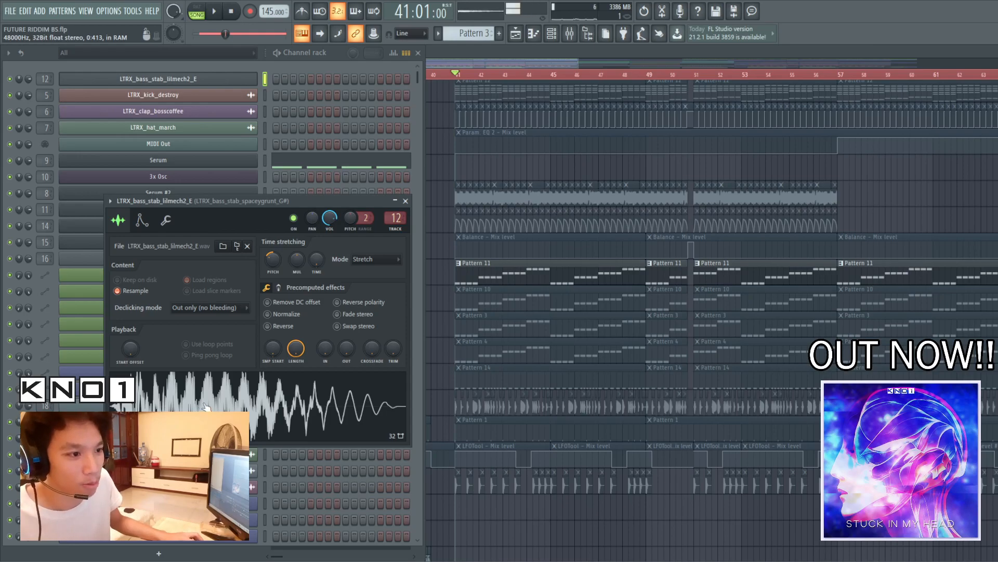
Inspect OTT and both Fruity parametric EQ 2 effects on the bass stab's mixer track 12
{"action": "key", "text": "F9"}
{"action": "left_click", "coordinate": [940, 120]}
{"action": "left_click", "coordinate": [940, 120]}
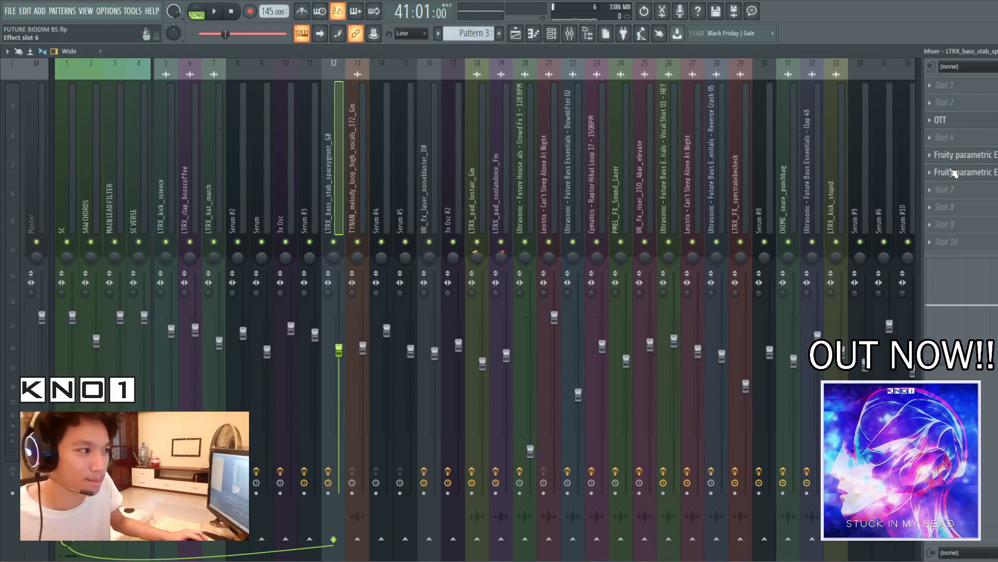
{"action": "left_click", "coordinate": [962, 154]}
{"action": "left_click", "coordinate": [967, 155]}
{"action": "left_click", "coordinate": [972, 155]}
{"action": "left_click", "coordinate": [974, 172]}
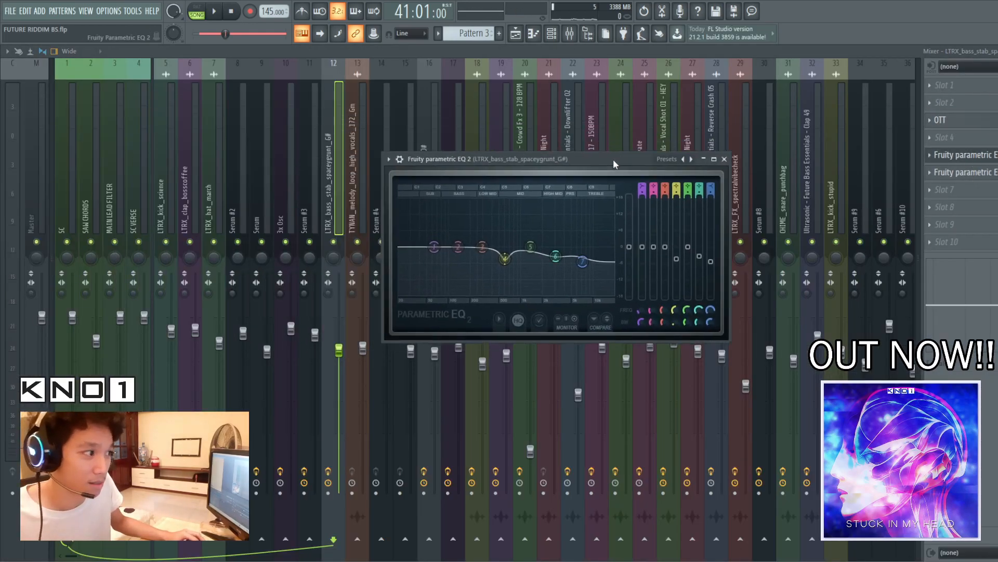
{"action": "left_click", "coordinate": [976, 175]}
{"action": "left_click", "coordinate": [977, 176]}
{"action": "left_click_drag", "start_coordinate": [176, 116], "coordinate": [401, 140]}
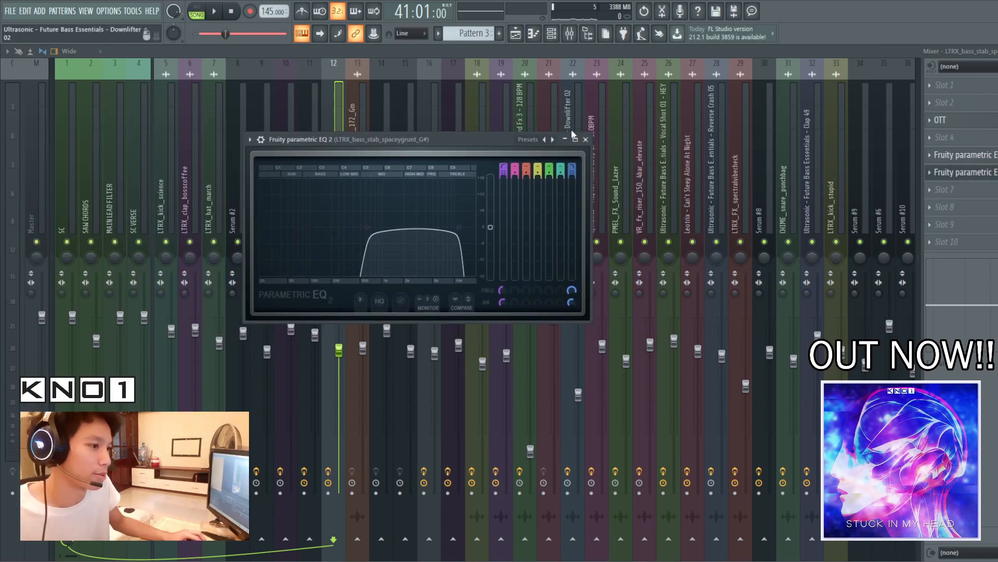
{"action": "left_click", "coordinate": [586, 139]}
Return to the playlist and replay the soloed Pattern 11 track briefly from bar 41
{"action": "key", "text": "space"}
{"action": "left_click", "coordinate": [515, 36]}
{"action": "key", "text": "space"}
Unmute tracks 1 to 4 with the lead pattern and its automation clips, and play them from bar 41
{"action": "scroll", "coordinate": [386, 352], "scroll_direction": "down", "scroll_amount": 5}
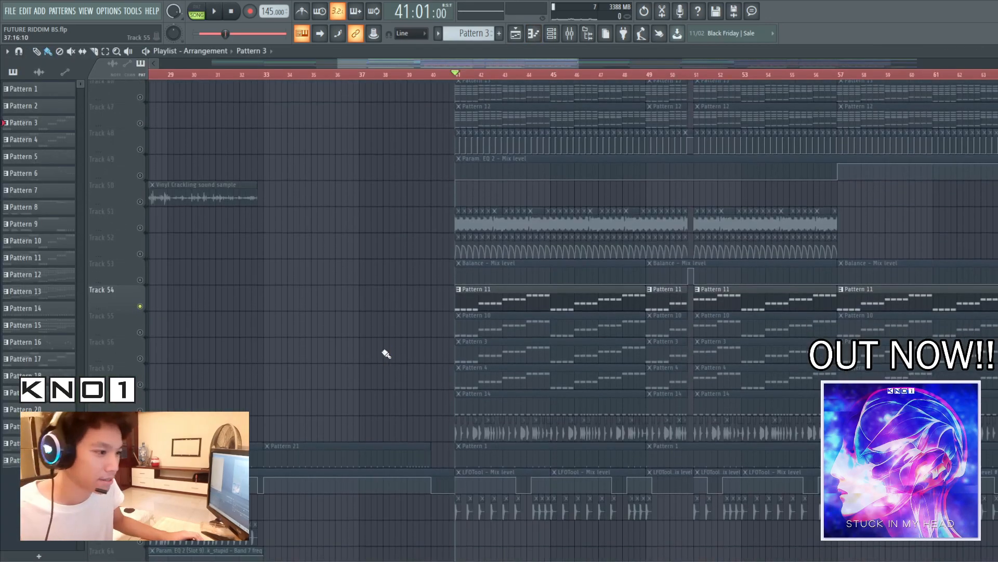
{"action": "scroll", "coordinate": [307, 246], "scroll_direction": "up", "scroll_amount": 1}
{"action": "scroll", "coordinate": [307, 246], "scroll_direction": "up", "scroll_amount": 10}
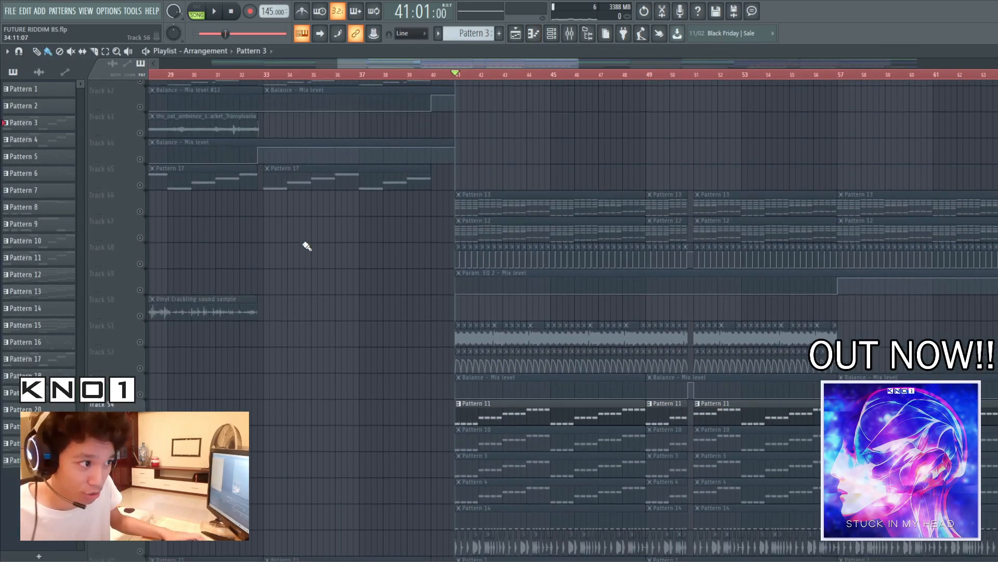
{"action": "scroll", "coordinate": [282, 226], "scroll_direction": "up", "scroll_amount": 12}
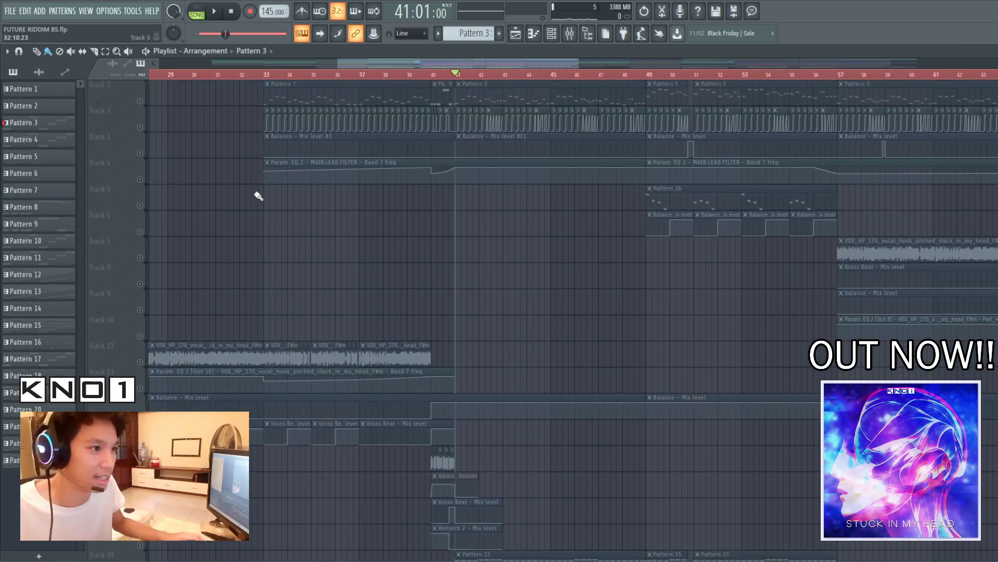
{"action": "left_click", "coordinate": [140, 101]}
{"action": "left_click", "coordinate": [140, 127]}
{"action": "left_click", "coordinate": [140, 153]}
{"action": "left_click", "coordinate": [140, 179]}
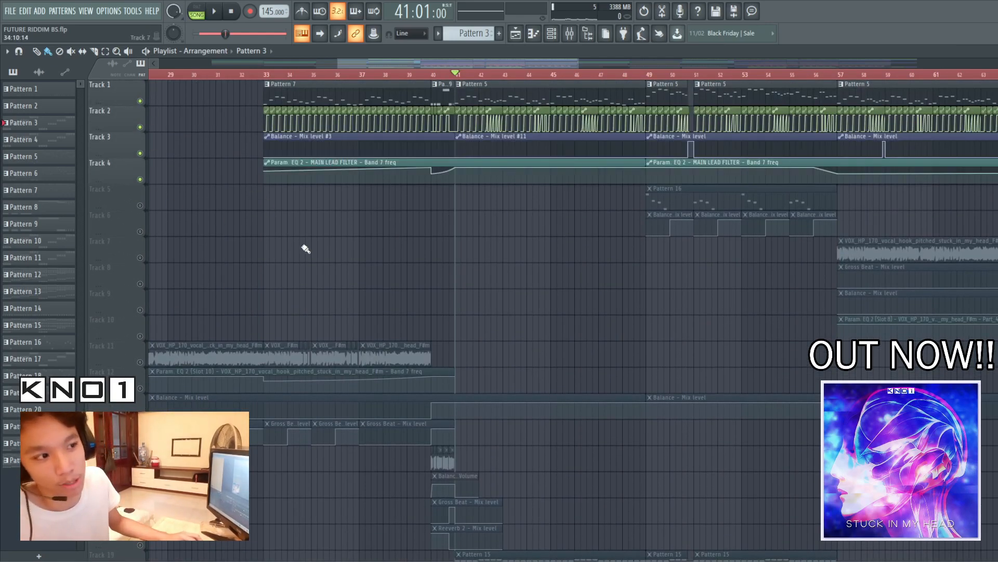
{"action": "key", "text": "space"}
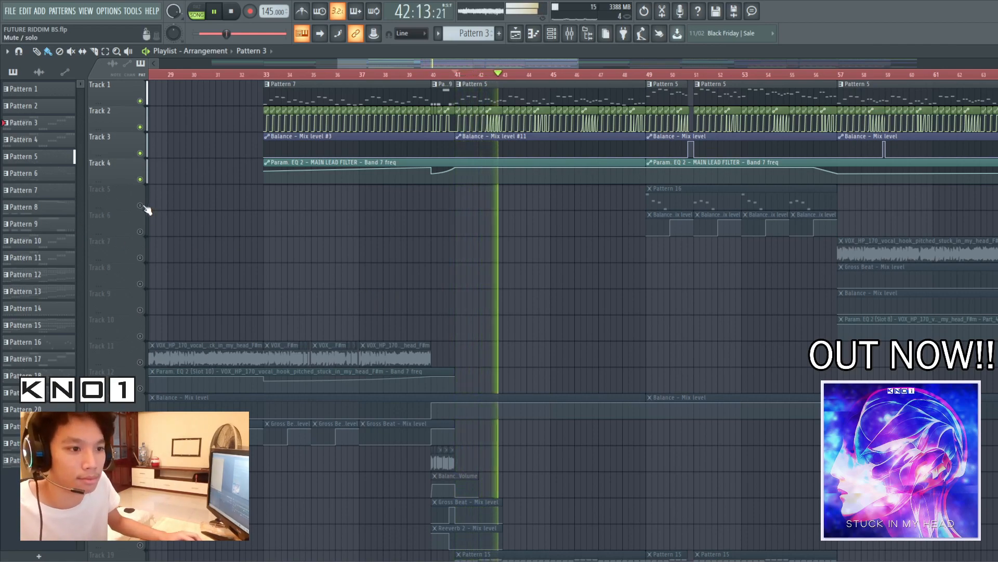
{"action": "key", "text": "space"}
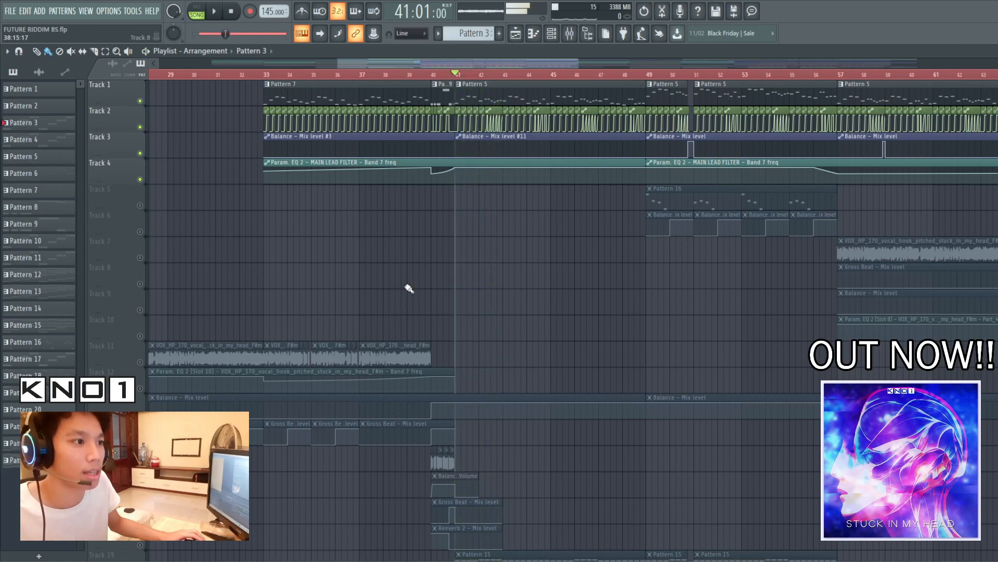
Select Pattern 5 and open its Serum #2 instrument to examine the FUTURE RIDDIM Lead1 preset's oscillator page
{"action": "left_click", "coordinate": [551, 33]}
{"action": "left_click", "coordinate": [594, 93]}
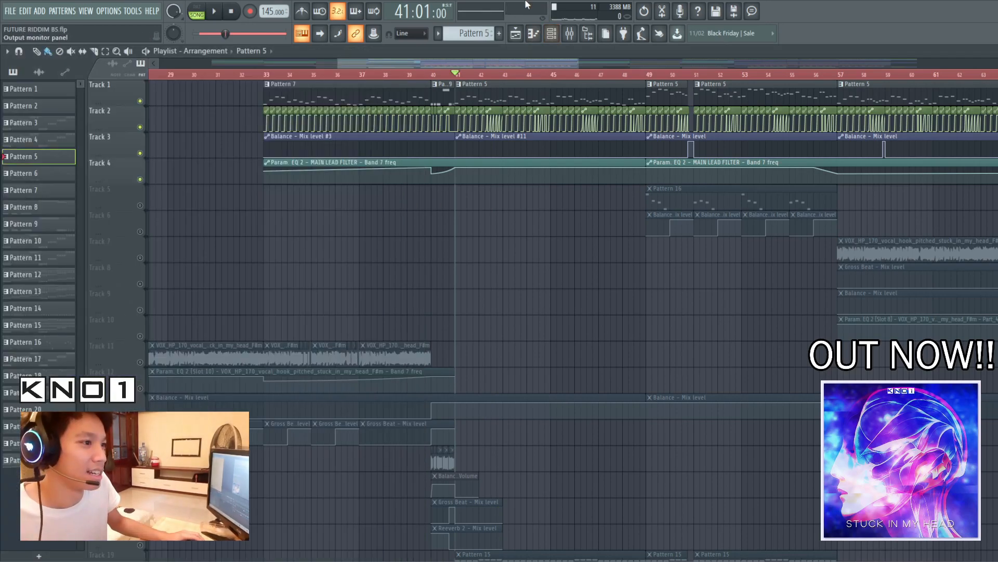
{"action": "left_click", "coordinate": [551, 33]}
{"action": "key", "text": "space"}
{"action": "key", "text": "space"}
{"action": "left_click", "coordinate": [235, 193]}
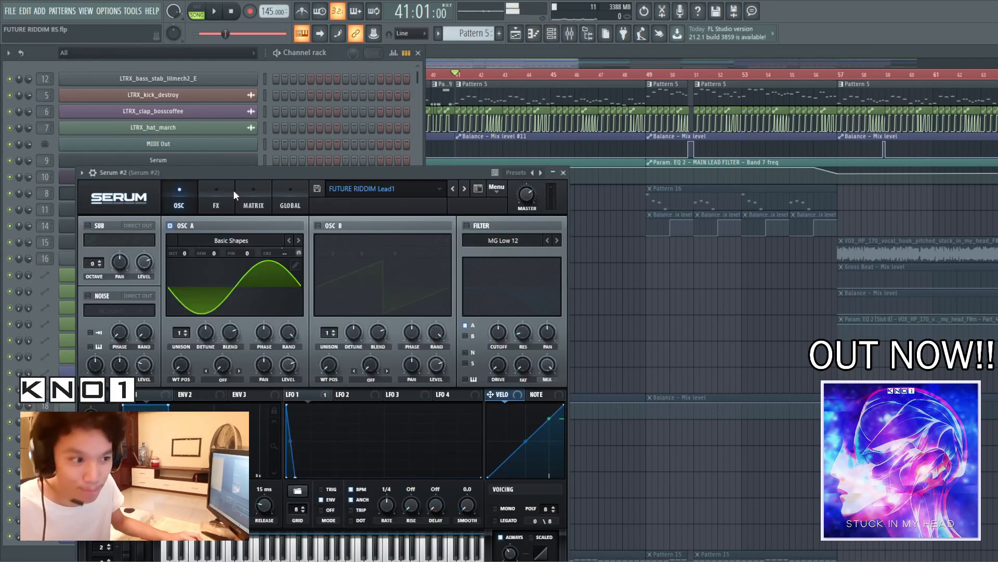
{"action": "left_click_drag", "start_coordinate": [439, 172], "coordinate": [576, 99]}
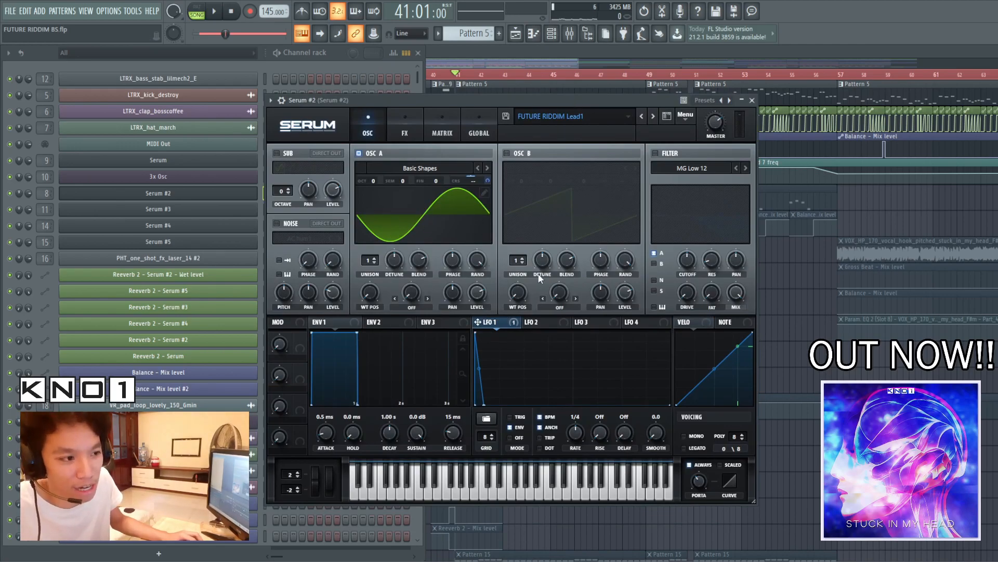
Show Serum #2's effect chain on mixer track 8 and play the lead from bar 41
{"action": "key", "text": "F9"}
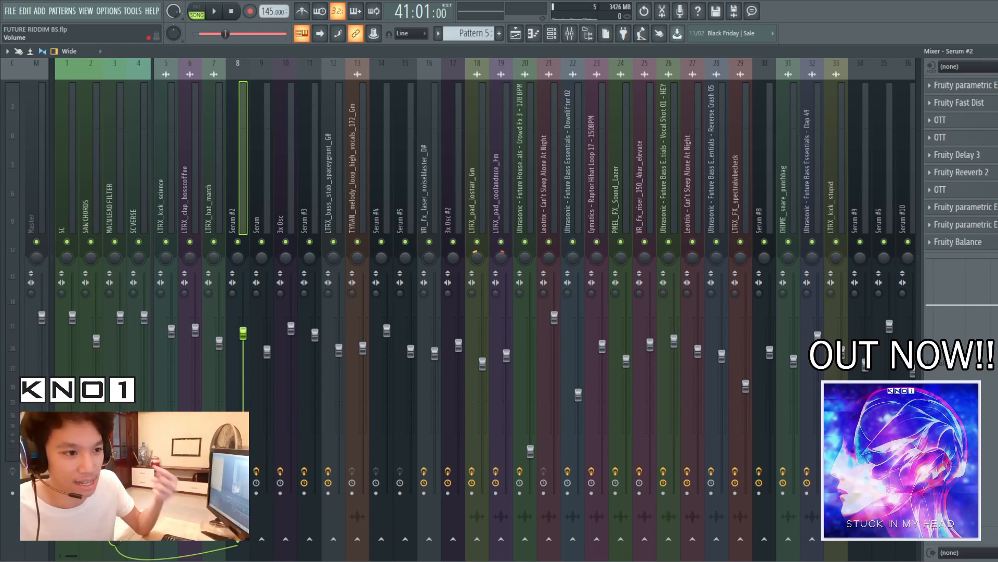
{"action": "key", "text": "space"}
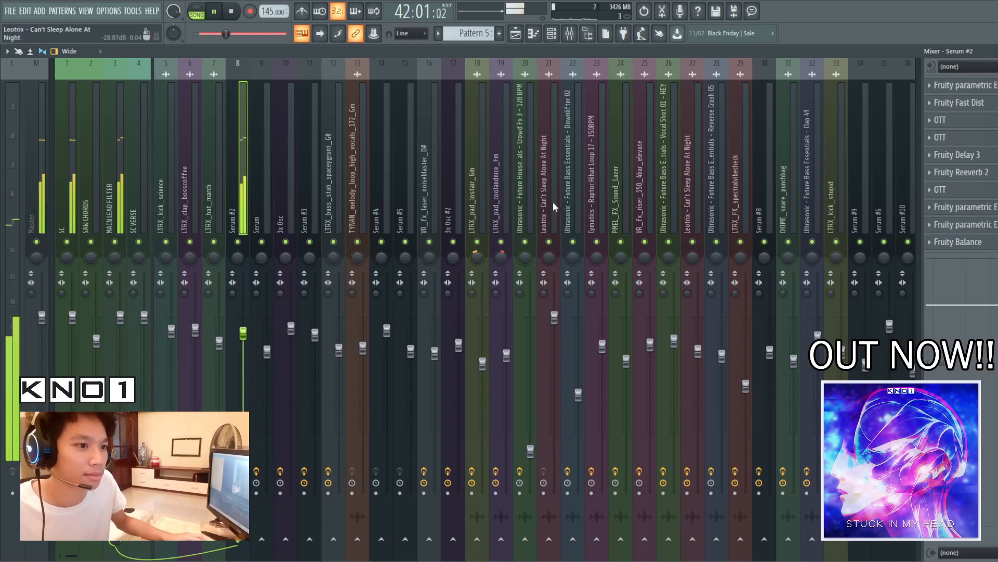
{"action": "key", "text": "space"}
Open the Serum #2 instrument from the channel rack and examine its FX page
{"action": "left_click", "coordinate": [552, 35]}
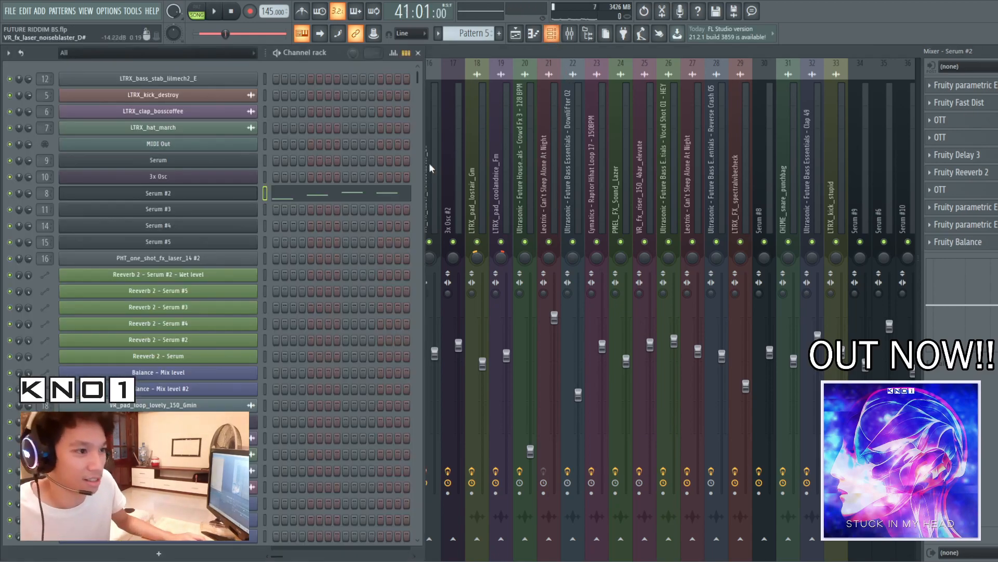
{"action": "left_click", "coordinate": [158, 193]}
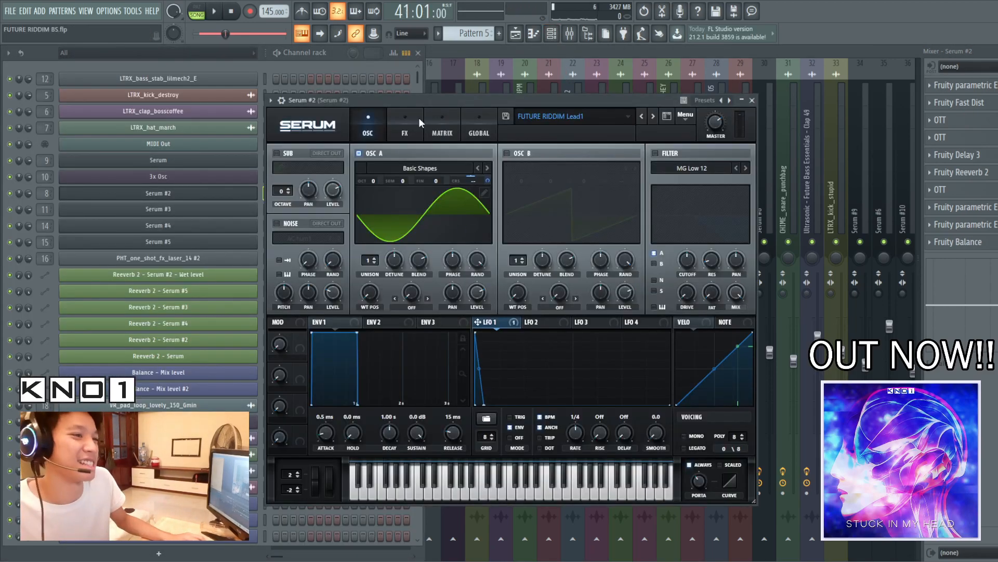
{"action": "left_click_drag", "start_coordinate": [560, 101], "coordinate": [671, 112]}
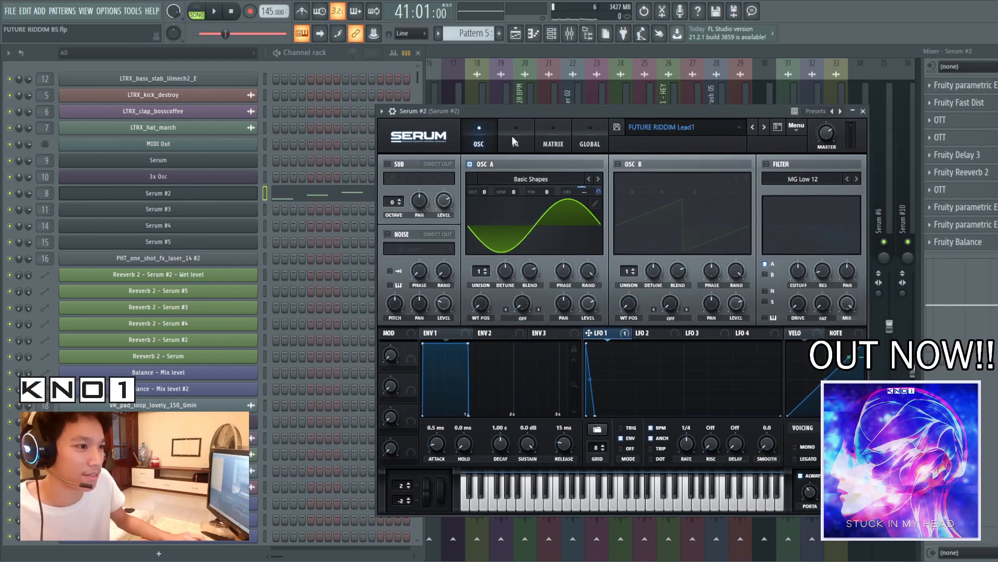
{"action": "left_click", "coordinate": [515, 142]}
{"action": "left_click_drag", "start_coordinate": [591, 111], "coordinate": [587, 99]}
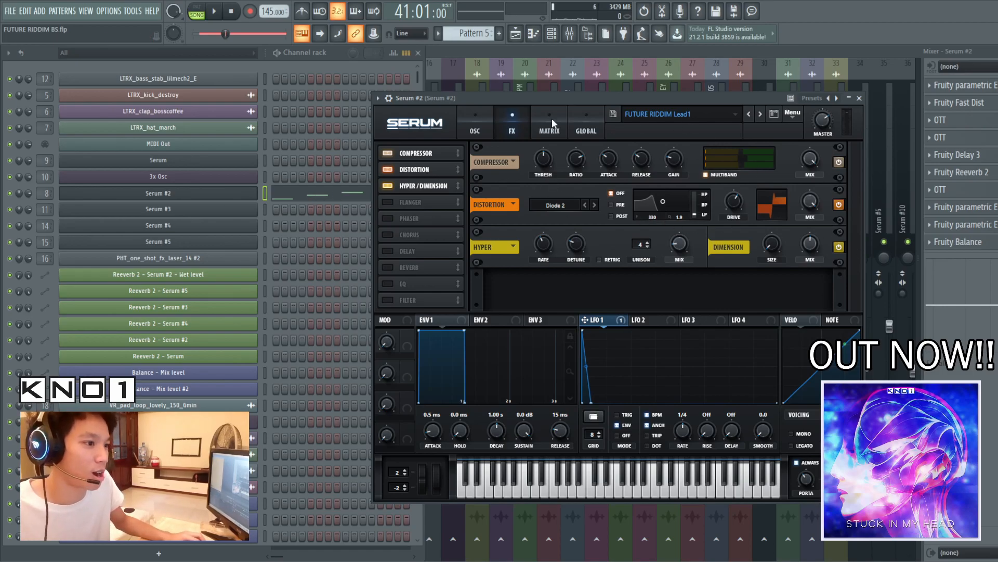
Compare Serum #2's oscillator and FX pages, finishing on the oscillators, and close the instrument and channel rack
{"action": "left_click", "coordinate": [475, 120]}
{"action": "left_click", "coordinate": [511, 122]}
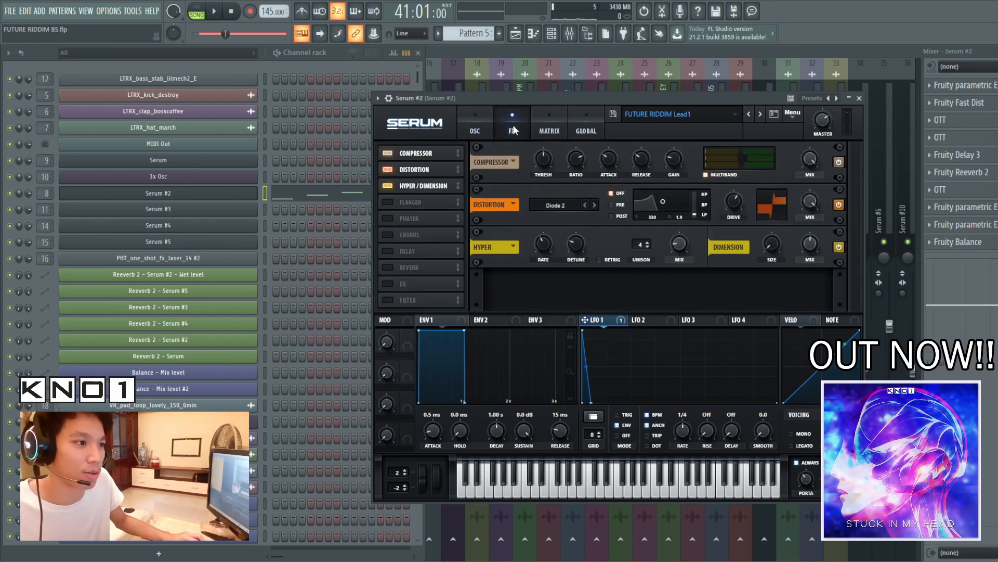
{"action": "left_click", "coordinate": [476, 121]}
{"action": "left_click", "coordinate": [500, 120]}
{"action": "left_click", "coordinate": [475, 121]}
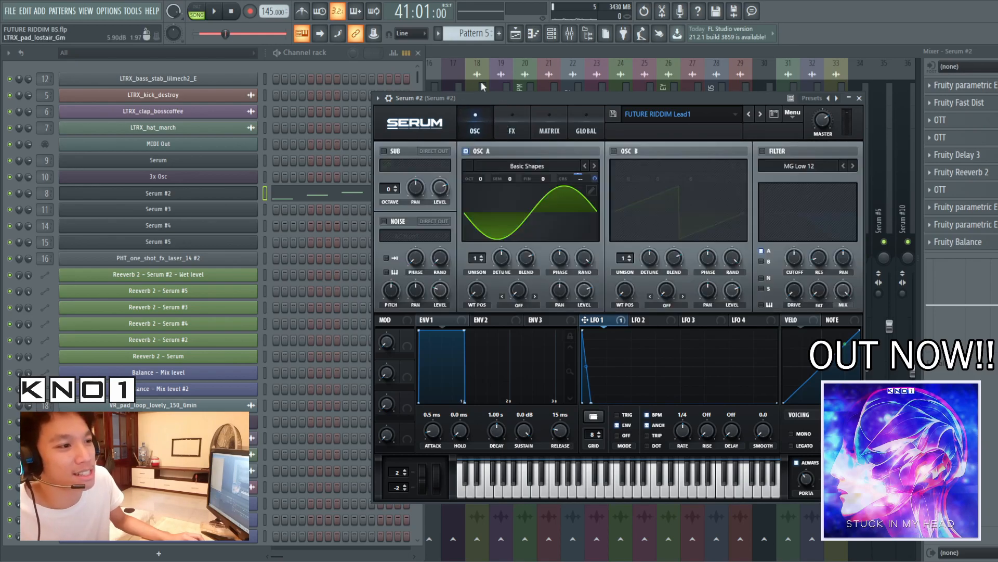
{"action": "left_click", "coordinate": [859, 99]}
{"action": "left_click", "coordinate": [418, 53]}
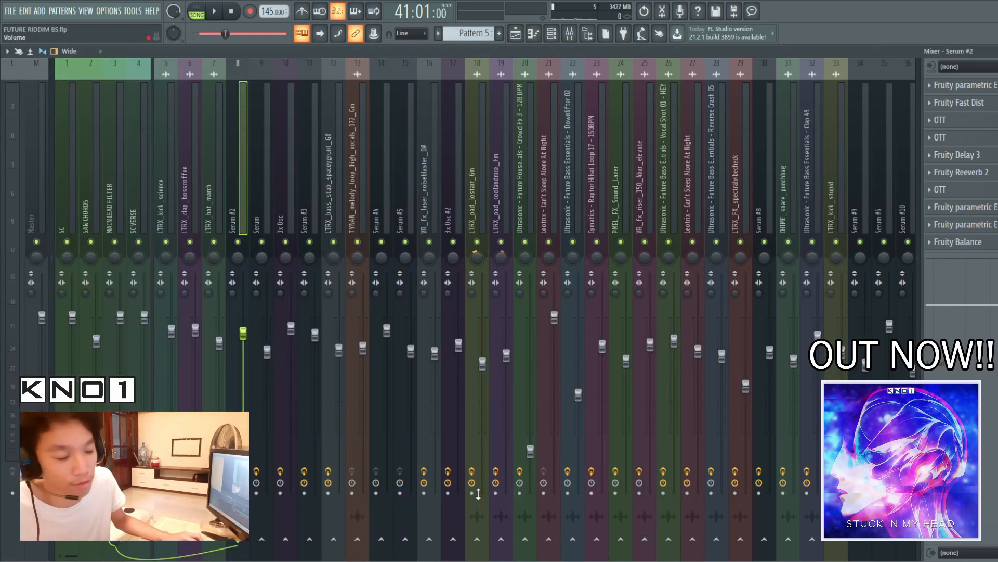
Examine the curve of the lead's first Fruity parametric EQ 2 at full size, then close it
{"action": "left_click", "coordinate": [977, 85]}
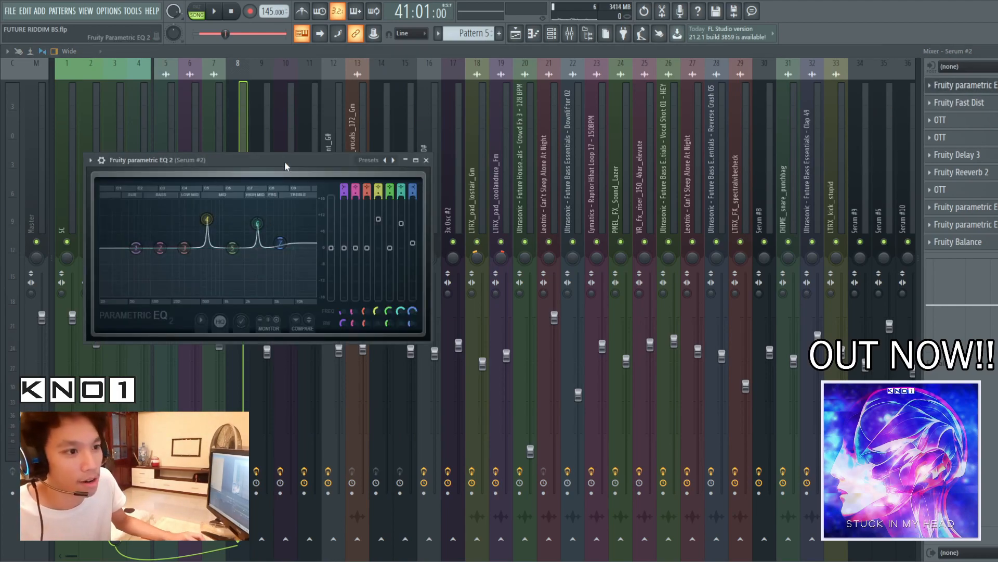
{"action": "left_click", "coordinate": [418, 161]}
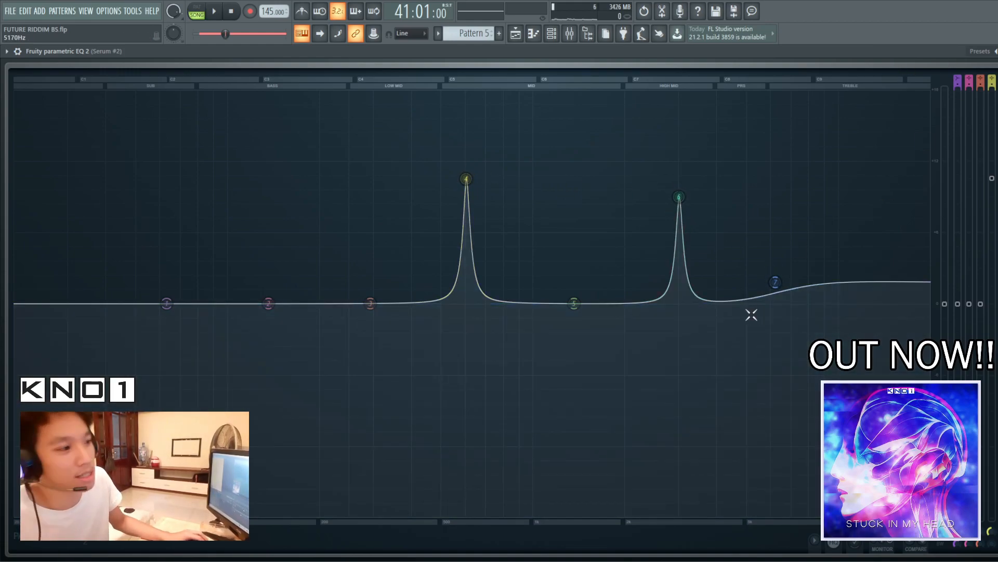
{"action": "left_click", "coordinate": [997, 51]}
{"action": "left_click_drag", "start_coordinate": [305, 158], "coordinate": [467, 163]}
{"action": "left_click", "coordinate": [590, 165]}
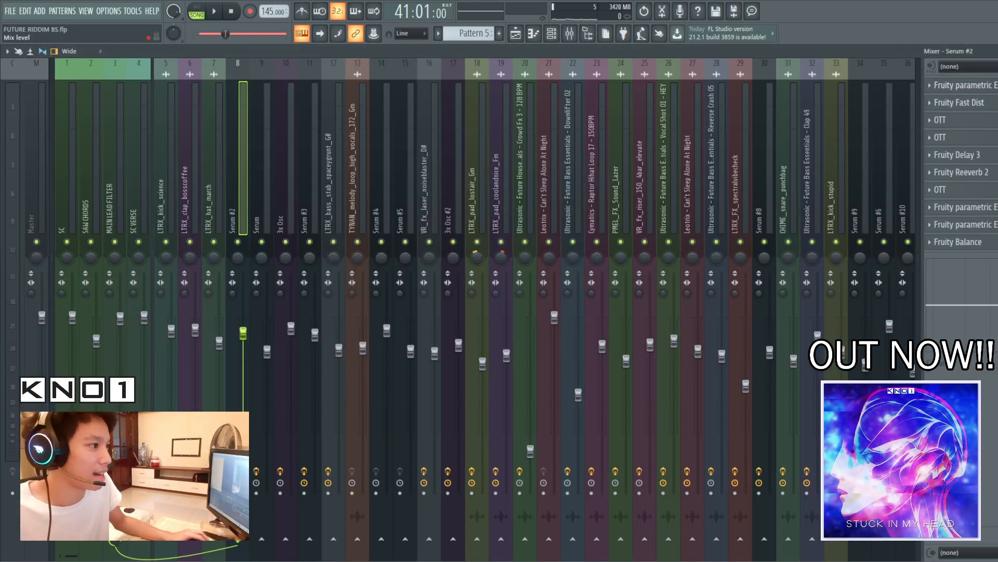
Examine the lead's Fruity Fast Dist settings while playing the lead from bar 41, then close it
{"action": "left_click", "coordinate": [977, 107]}
{"action": "left_click_drag", "start_coordinate": [176, 170], "coordinate": [531, 192]}
{"action": "key", "text": "space"}
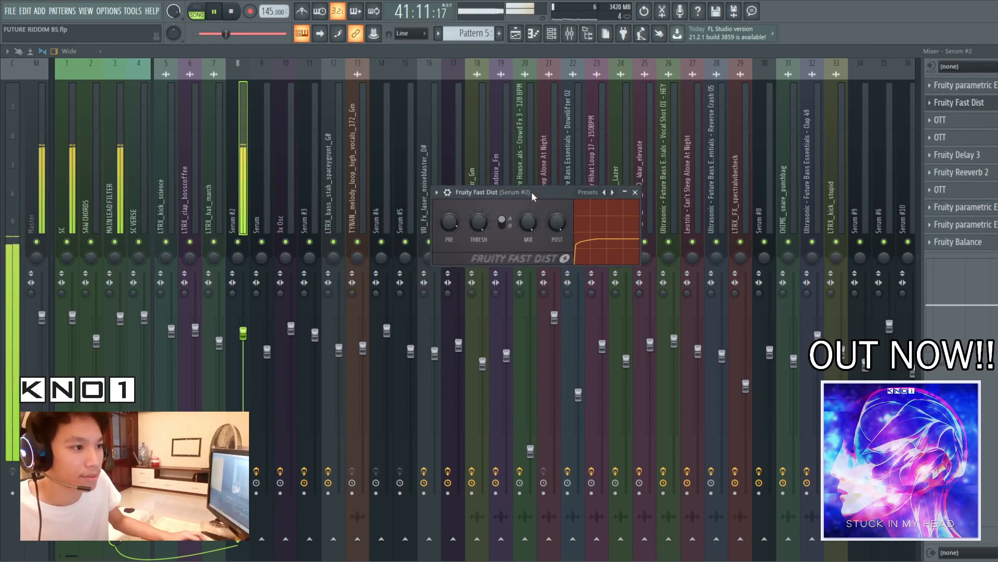
{"action": "key", "text": "space"}
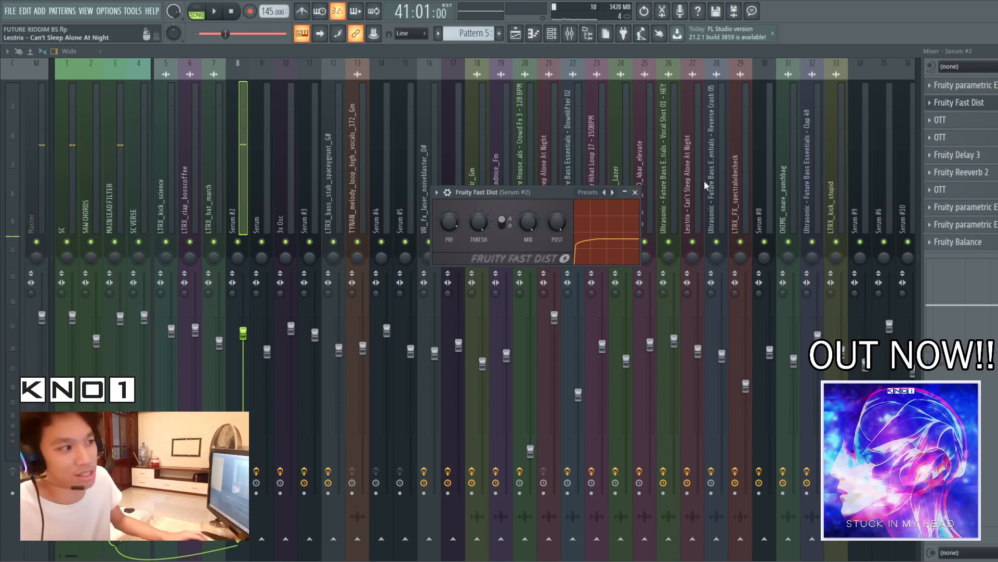
{"action": "left_click", "coordinate": [962, 107]}
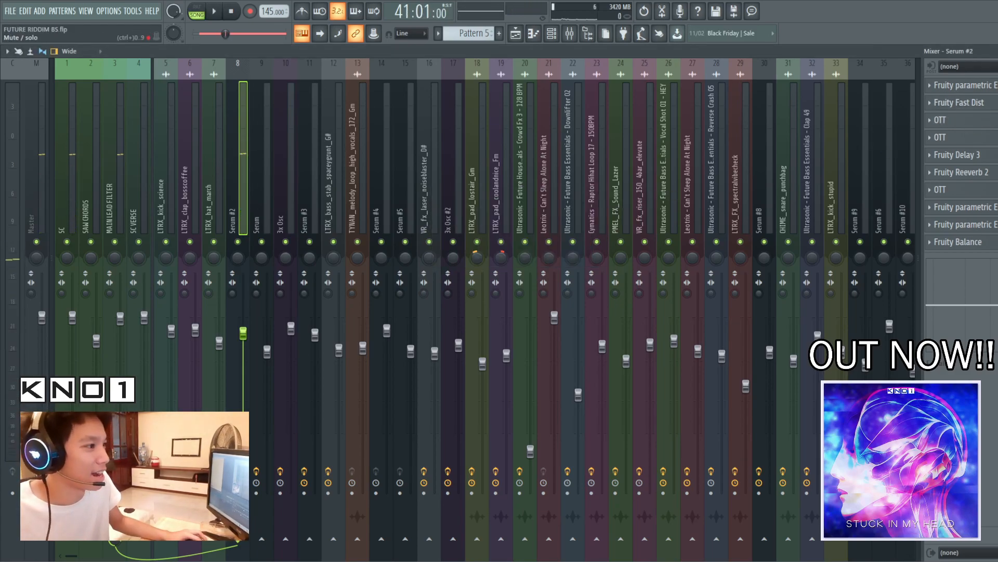
Examine the settings of the first OTT in the lead's effect chain and close it
{"action": "left_click", "coordinate": [938, 120]}
{"action": "left_click", "coordinate": [939, 123]}
{"action": "left_click", "coordinate": [936, 127]}
{"action": "left_click_drag", "start_coordinate": [122, 168], "coordinate": [286, 165]}
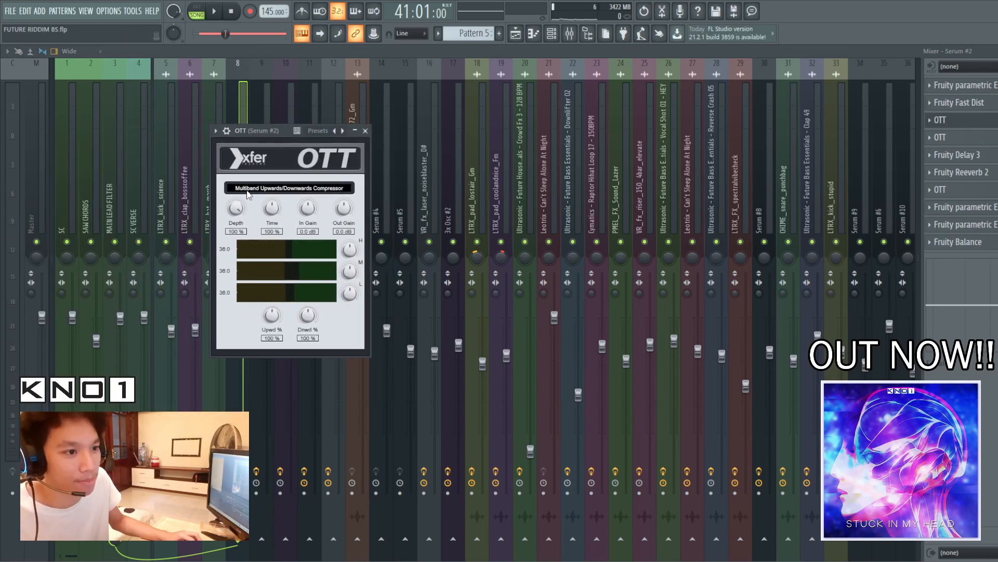
{"action": "left_click", "coordinate": [964, 125]}
Examine the second OTT's settings during playback of the lead from bar 41, then close it
{"action": "left_click", "coordinate": [962, 137]}
{"action": "left_click_drag", "start_coordinate": [381, 109], "coordinate": [458, 124]}
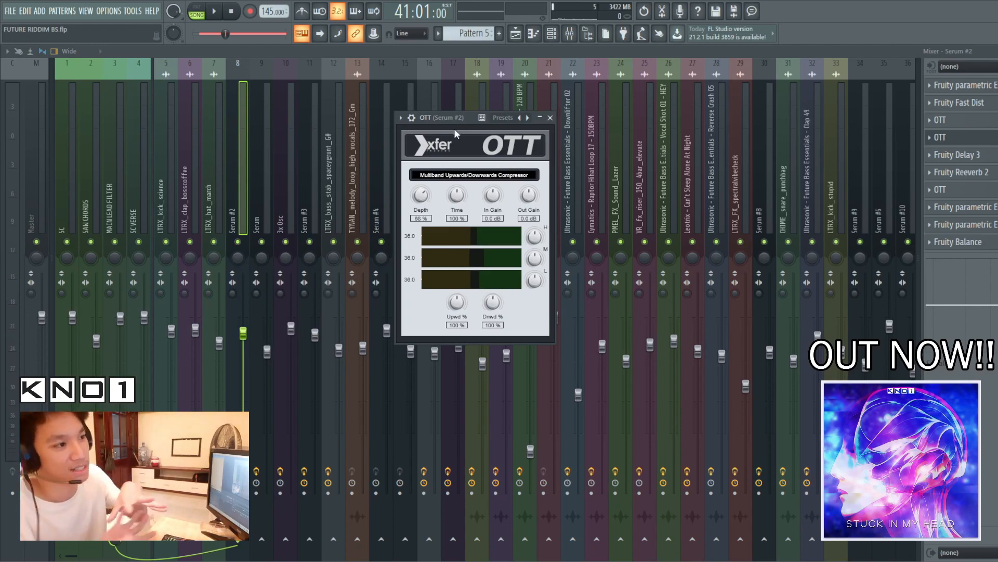
{"action": "key", "text": "space"}
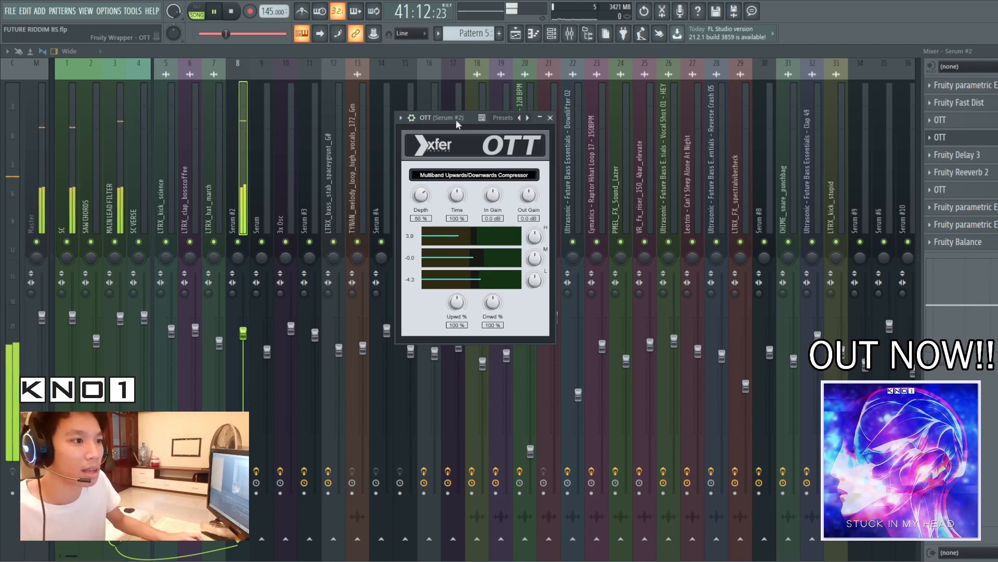
{"action": "left_click", "coordinate": [985, 145]}
{"action": "key", "text": "space"}
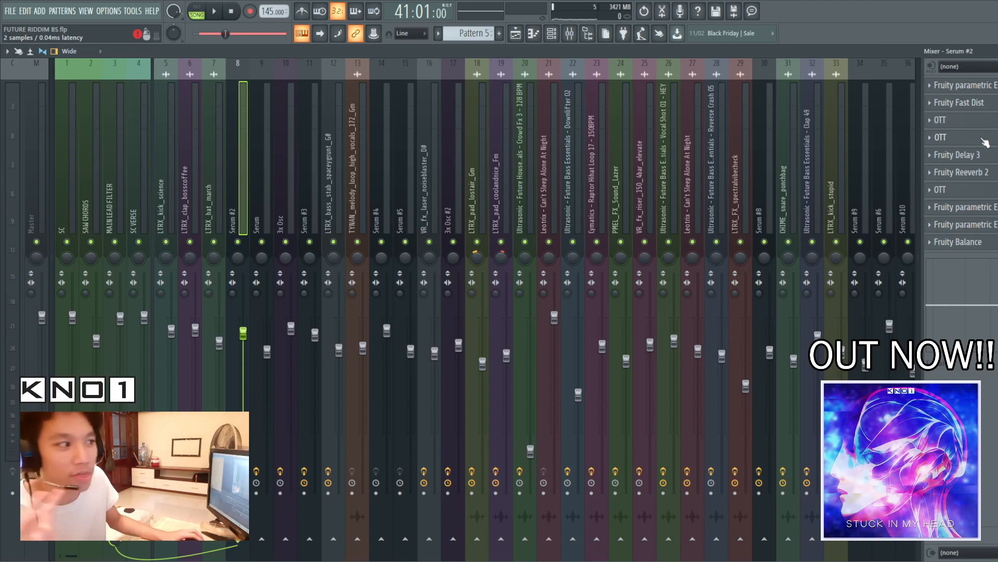
Examine the lead's Fruity Delay 3 settings during playback from bar 41, then close it
{"action": "left_click", "coordinate": [956, 154]}
{"action": "left_click_drag", "start_coordinate": [339, 145], "coordinate": [592, 161]}
{"action": "key", "text": "space"}
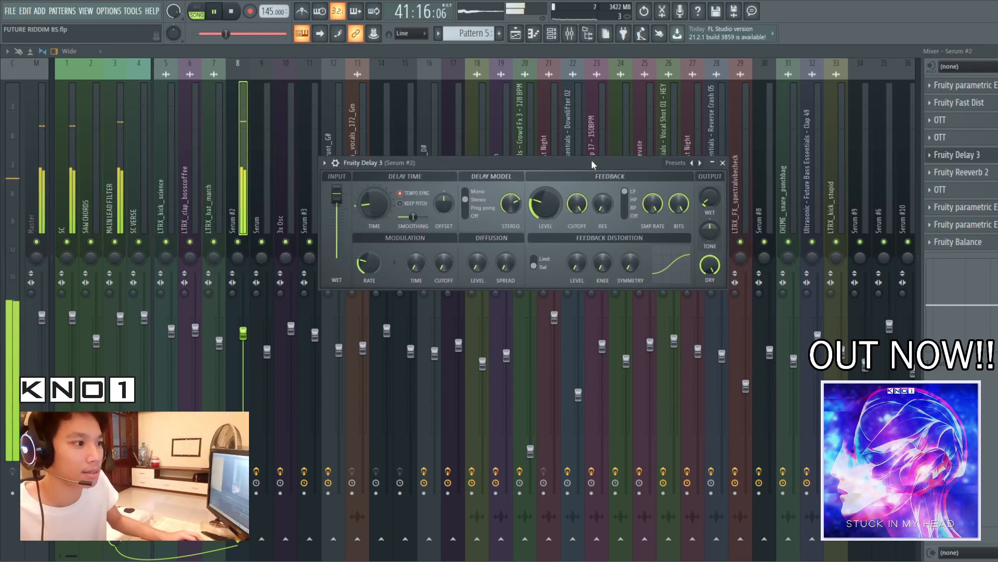
{"action": "key", "text": "space"}
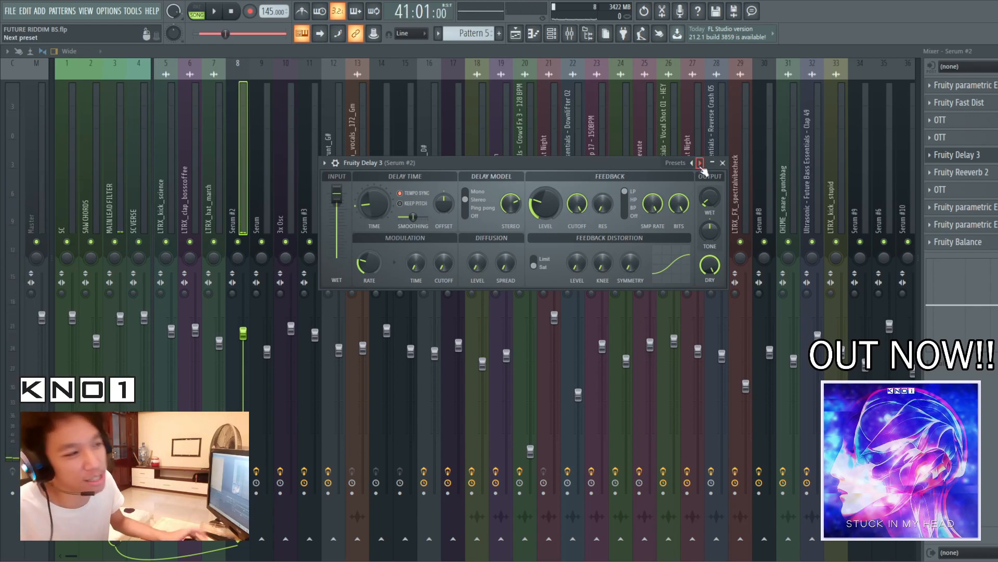
{"action": "left_click", "coordinate": [977, 160]}
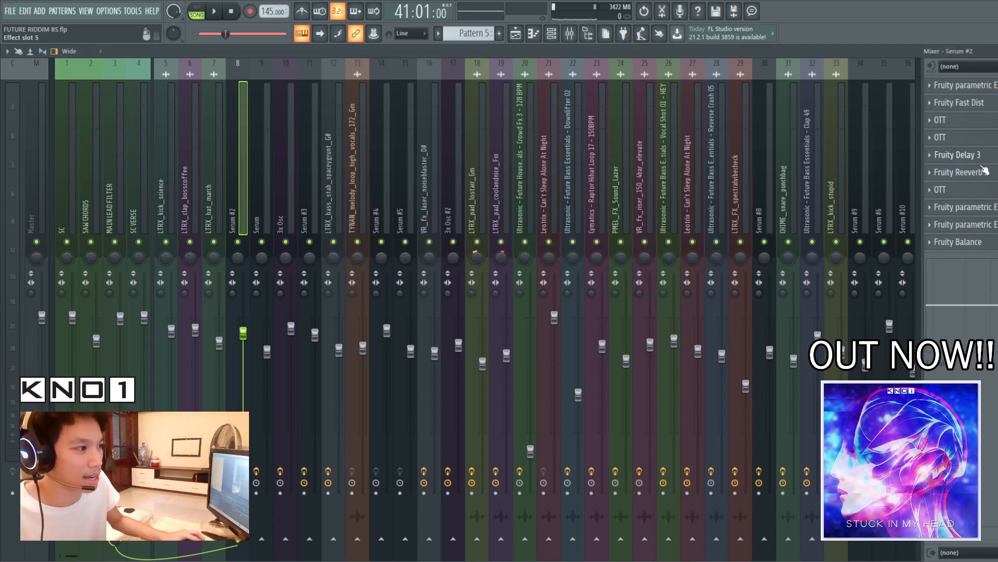
Play the lead while examining Fruity Reeverb 2, then inspect its automation clips on Track 2 of the playlist
{"action": "key", "text": "space"}
{"action": "left_click", "coordinate": [977, 172]}
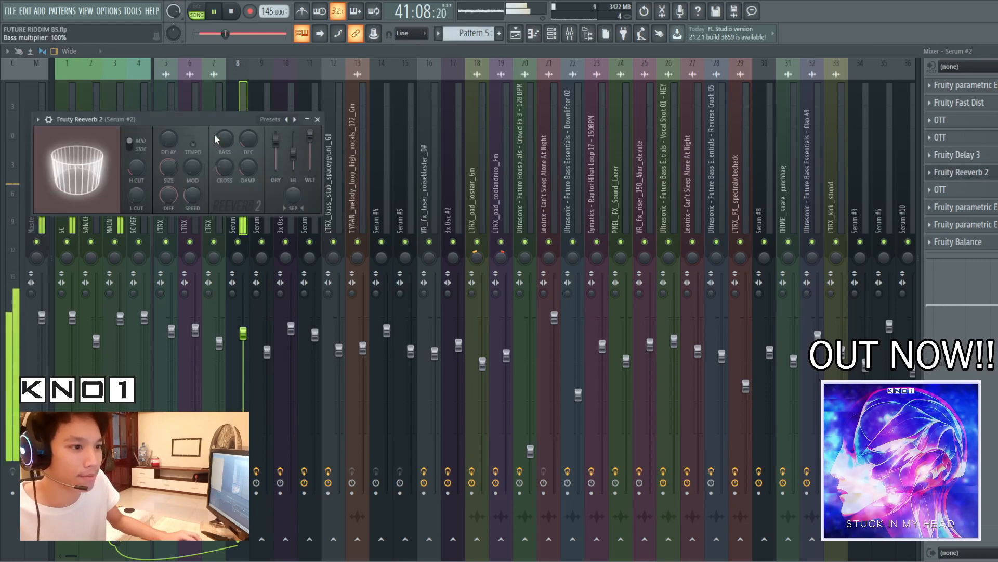
{"action": "left_click", "coordinate": [516, 36]}
{"action": "key", "text": "space"}
{"action": "left_click_drag", "start_coordinate": [577, 64], "coordinate": [466, 64]}
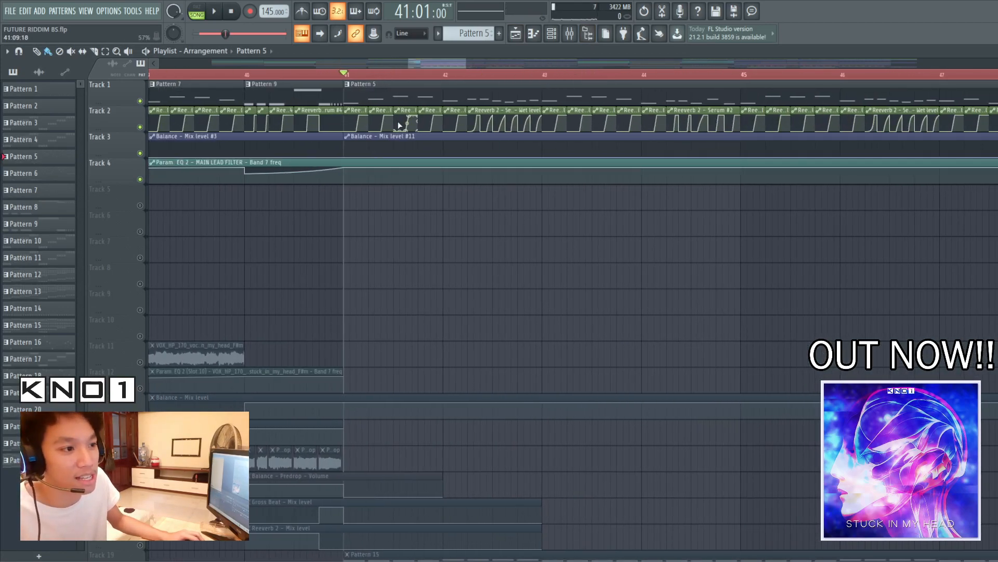
Try a repeated Reeverb 2 automation clip on Track 5 with Track 2 muted, and play it from bar 41
{"action": "left_click", "coordinate": [569, 34]}
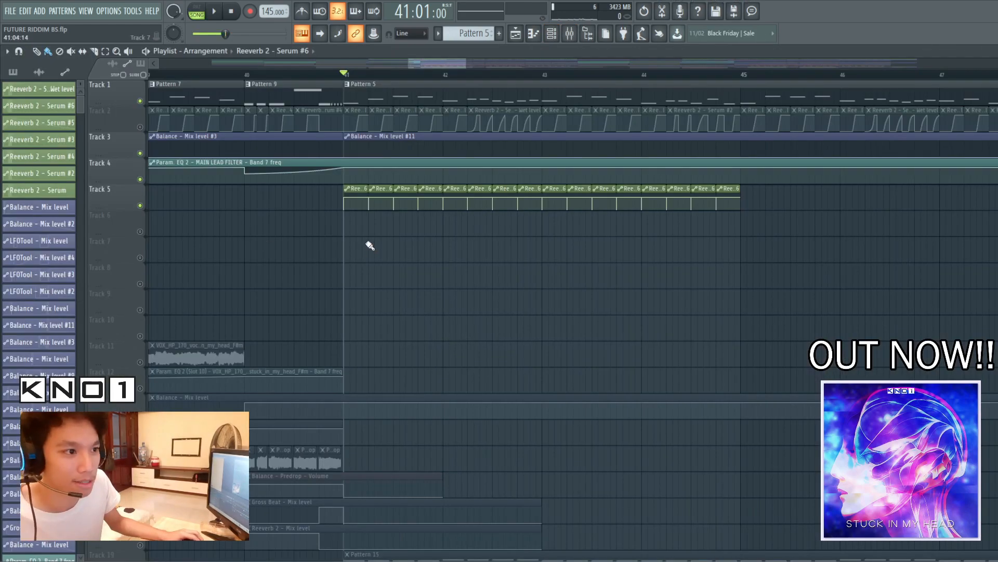
{"action": "key", "text": "space"}
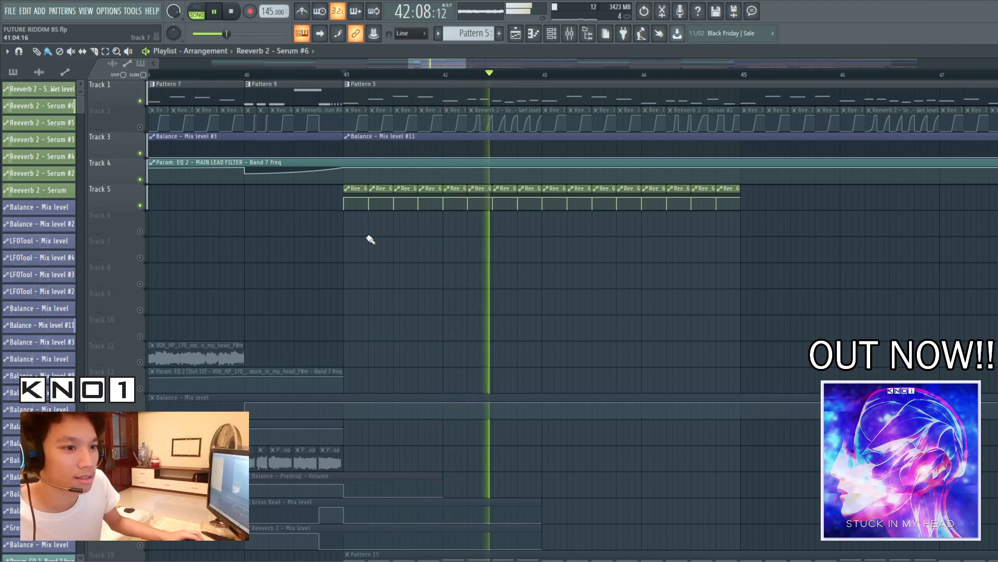
{"action": "key", "text": "space"}
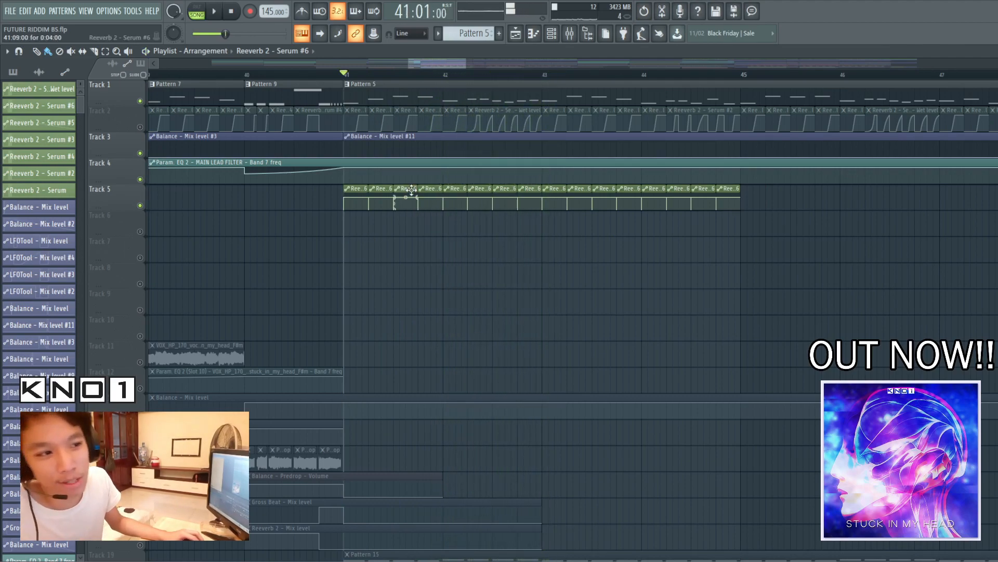
Delete the Reeverb 2 - Serum #6 automation channel together with its Track 5 clips
{"action": "right_click", "coordinate": [58, 107]}
{"action": "left_click", "coordinate": [82, 192]}
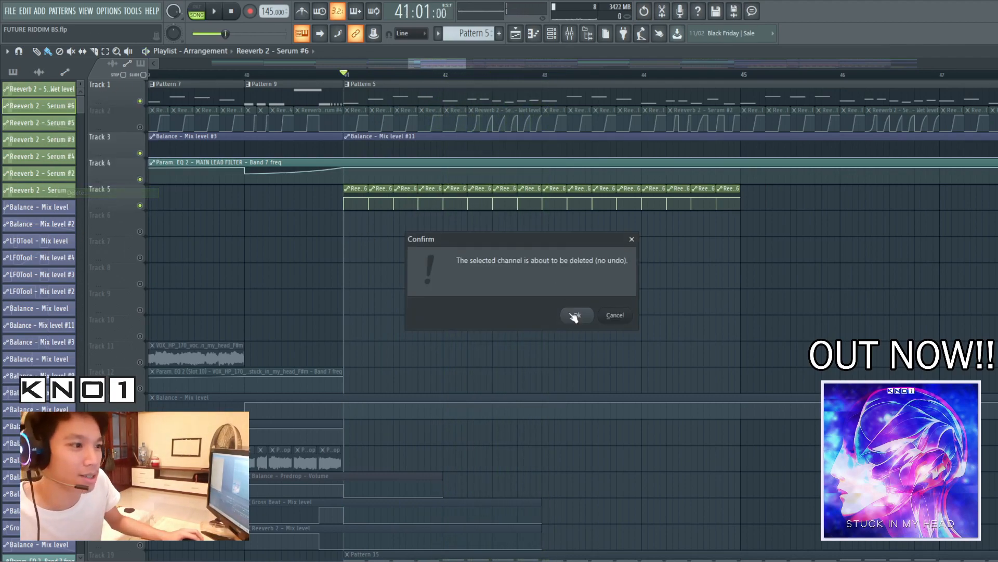
{"action": "left_click", "coordinate": [577, 315]}
Solo Track 1 and unmute Tracks 2, 3 and 4 so only the lead and its automation play
{"action": "left_click", "coordinate": [140, 127]}
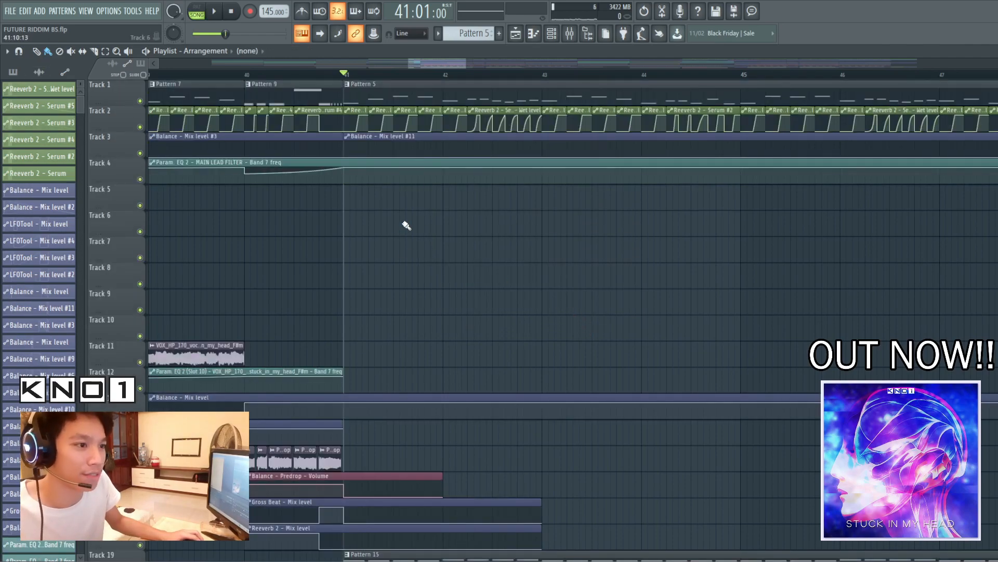
{"action": "right_click", "coordinate": [140, 101]}
{"action": "left_click", "coordinate": [140, 127]}
{"action": "left_click", "coordinate": [140, 154]}
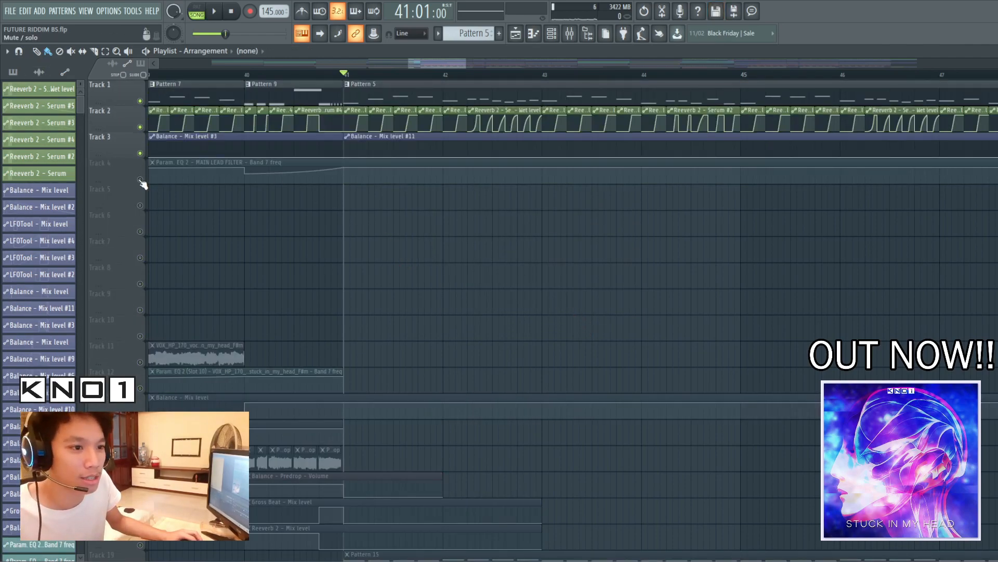
{"action": "left_click", "coordinate": [140, 180]}
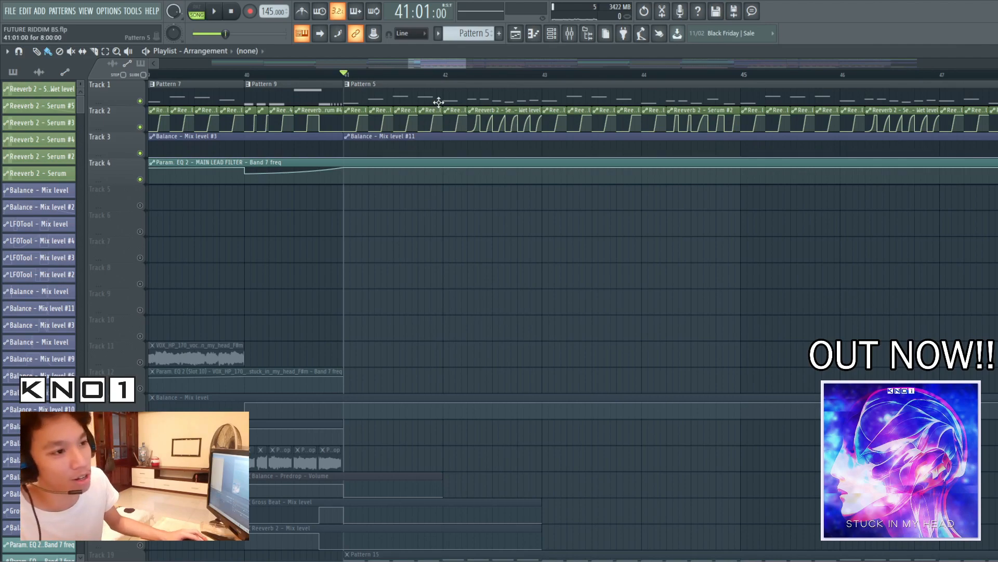
Return to the mixer and examine the OTT placed after the reverb while playing the lead, then close it
{"action": "key", "text": "F9"}
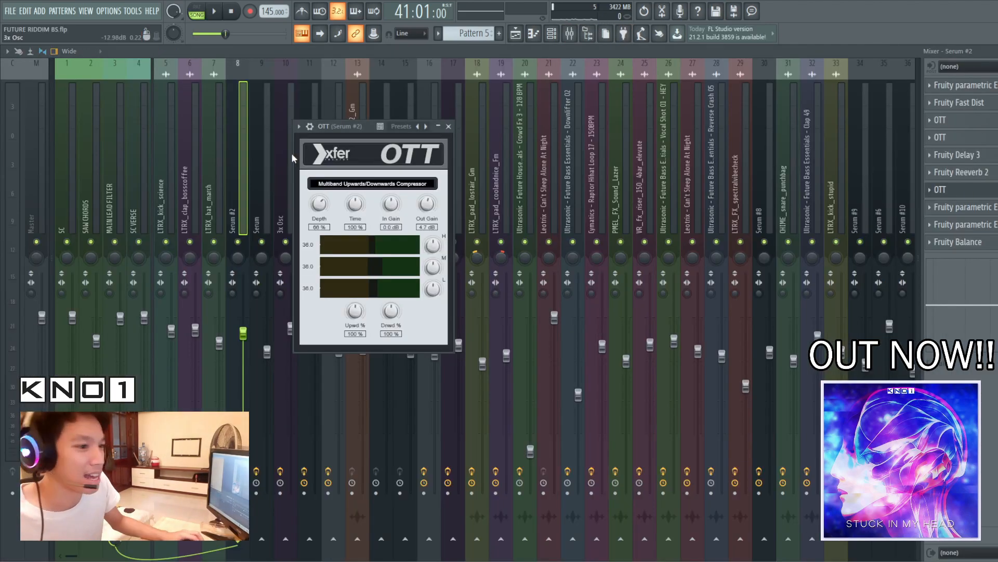
{"action": "left_click_drag", "start_coordinate": [344, 127], "coordinate": [659, 164]}
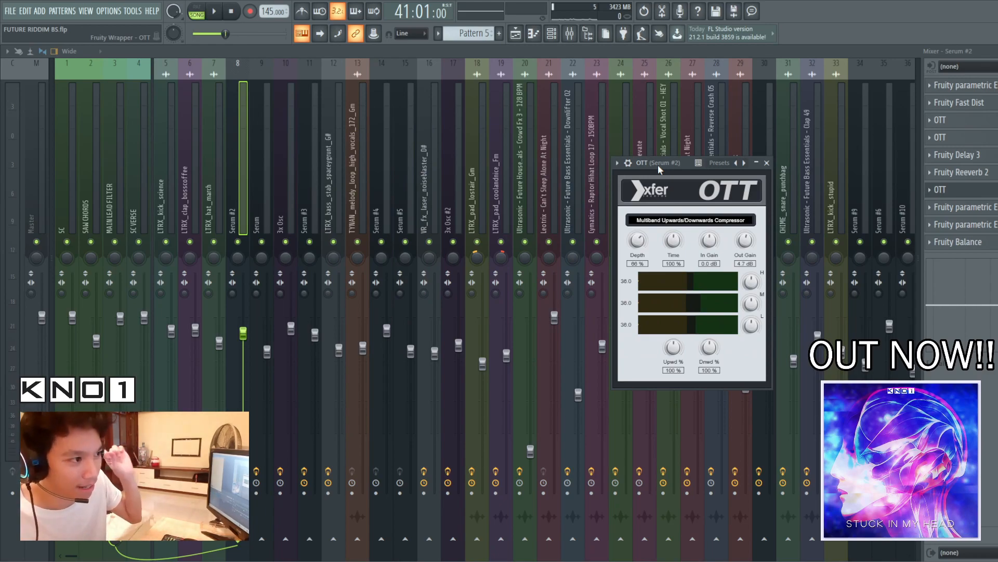
{"action": "key", "text": "space"}
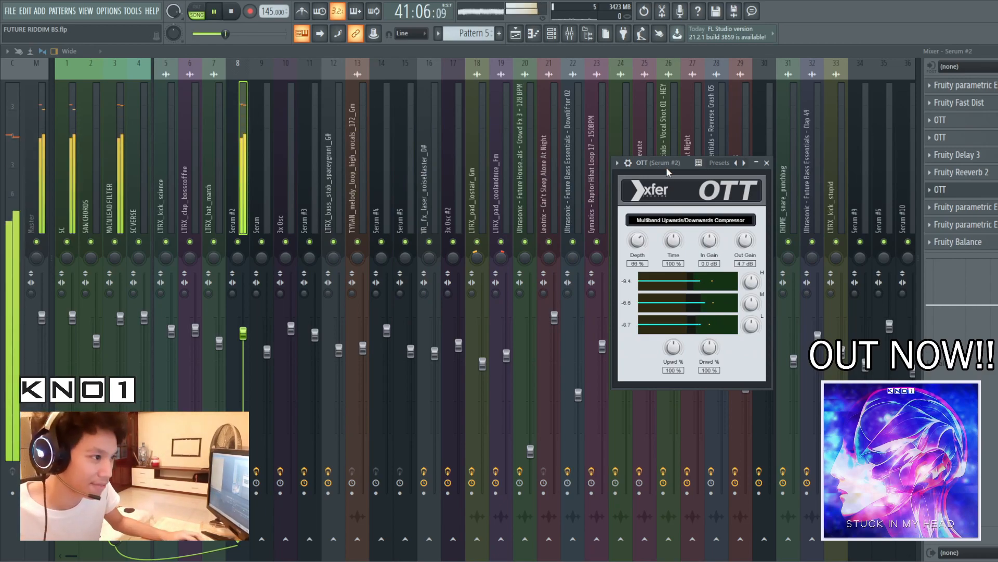
{"action": "key", "text": "space"}
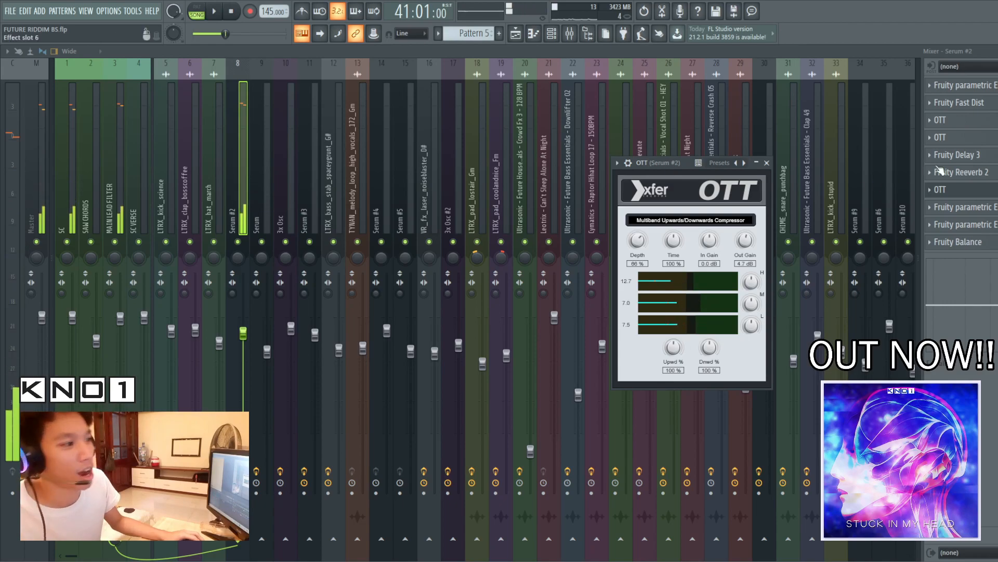
{"action": "left_click", "coordinate": [977, 191]}
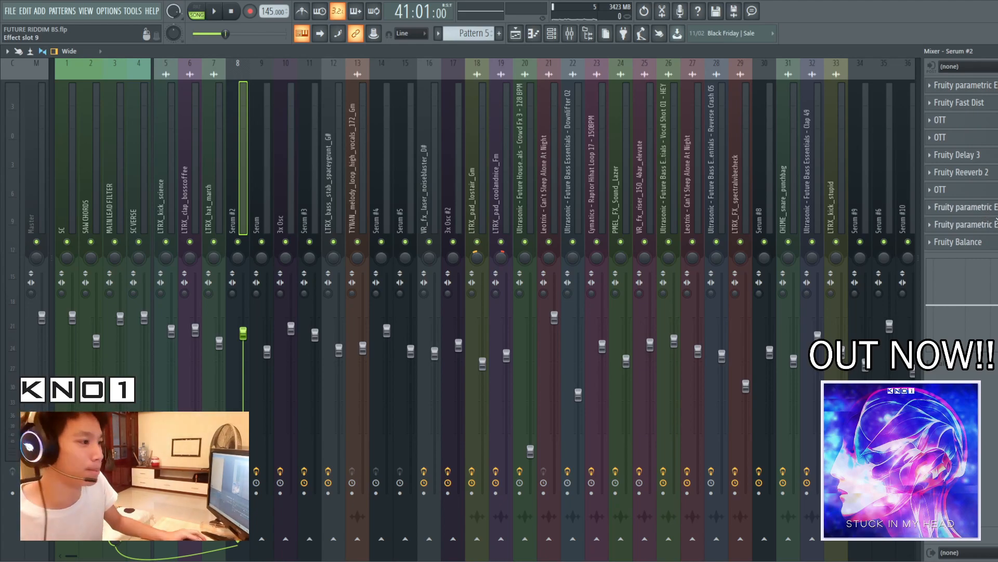
Examine the Fruity parametric EQ 2 following the last OTT while playing the lead, then close it
{"action": "left_click", "coordinate": [959, 207]}
{"action": "left_click_drag", "start_coordinate": [83, 119], "coordinate": [297, 100]}
{"action": "key", "text": "space"}
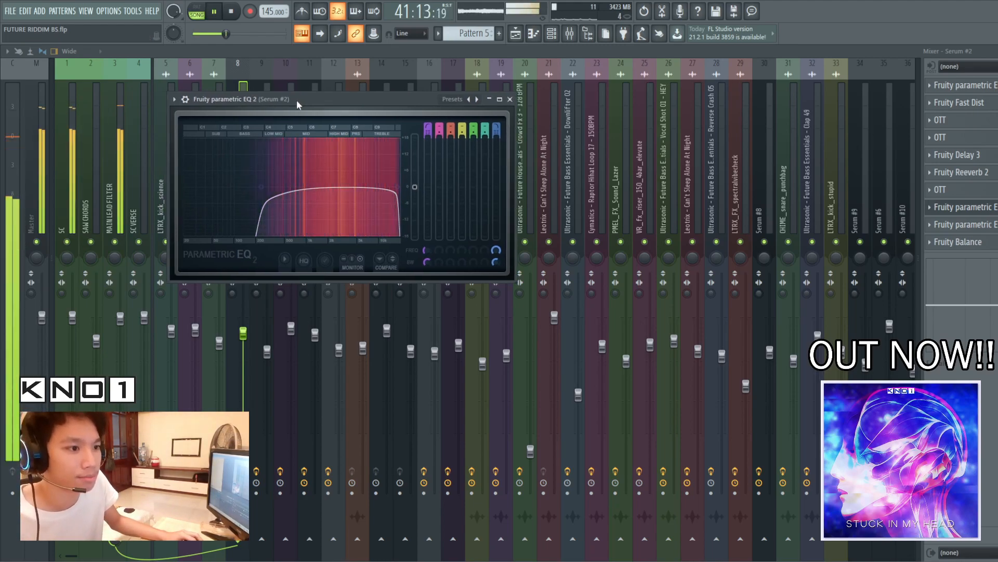
{"action": "key", "text": "space"}
{"action": "left_click", "coordinate": [960, 207]}
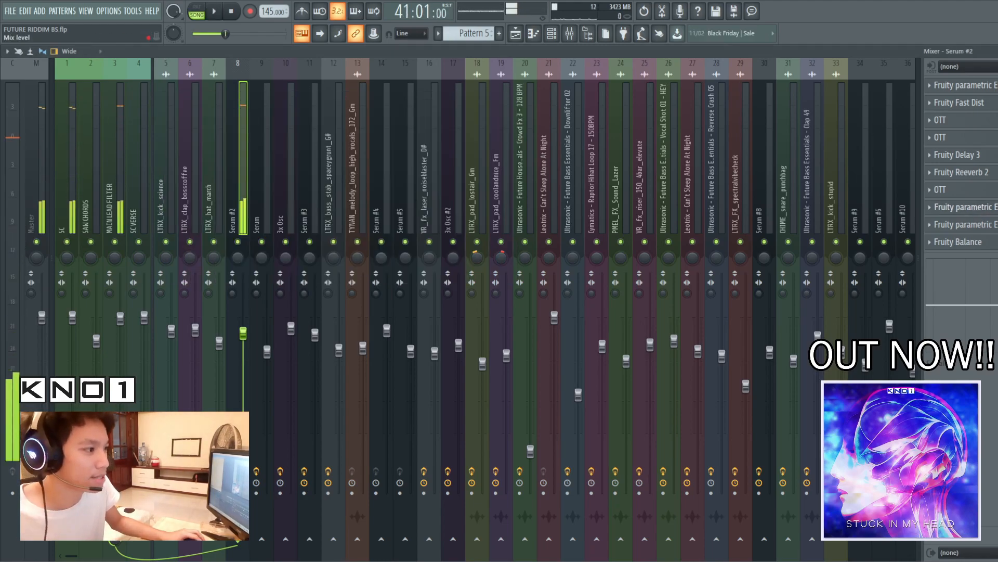
Examine the Fruity parametric EQ 2 in slot 9 of the Serum #2 track while playing the lead, then close it
{"action": "left_click", "coordinate": [980, 224]}
{"action": "left_click", "coordinate": [980, 225]}
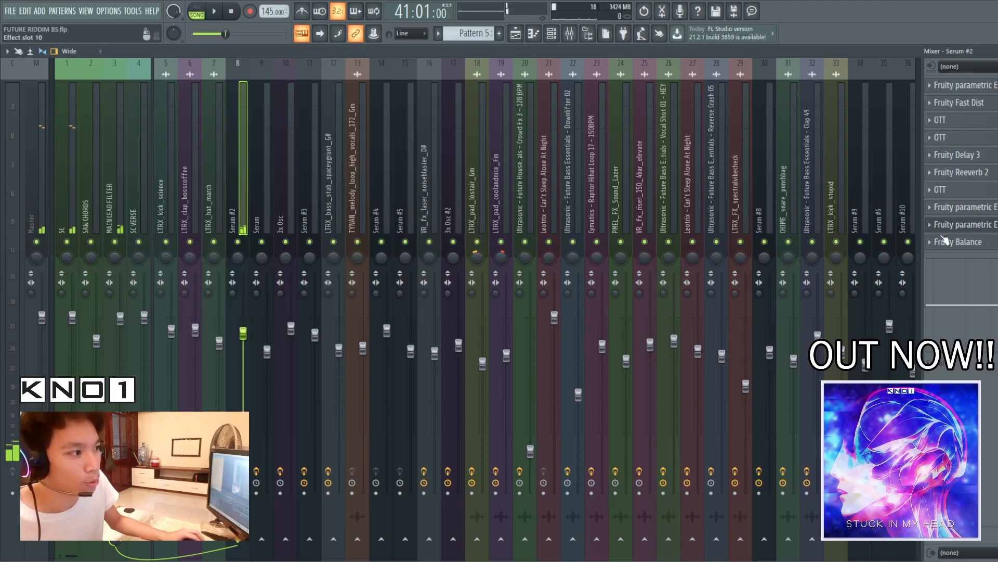
{"action": "left_click", "coordinate": [980, 225]}
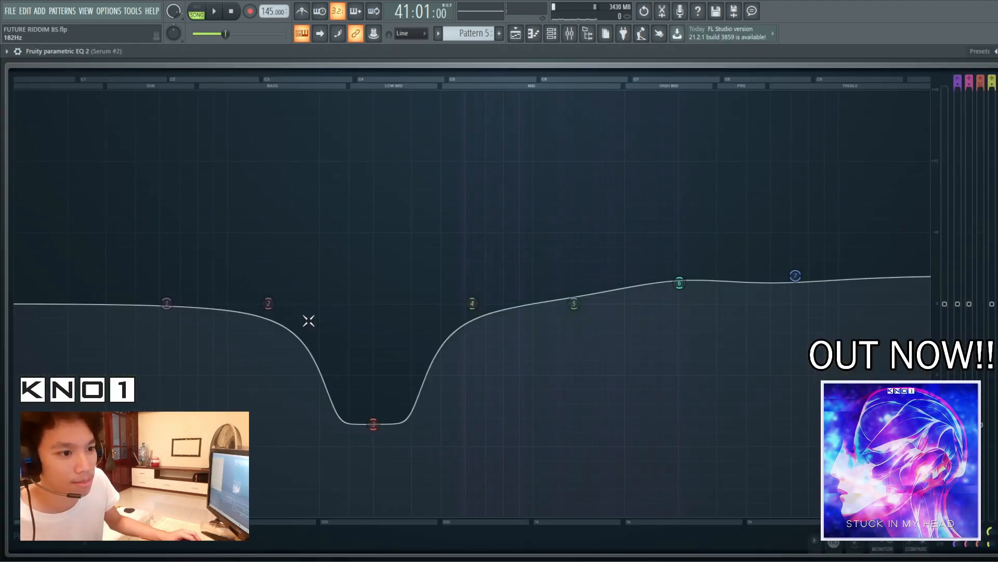
{"action": "left_click", "coordinate": [997, 51]}
{"action": "key", "text": "space"}
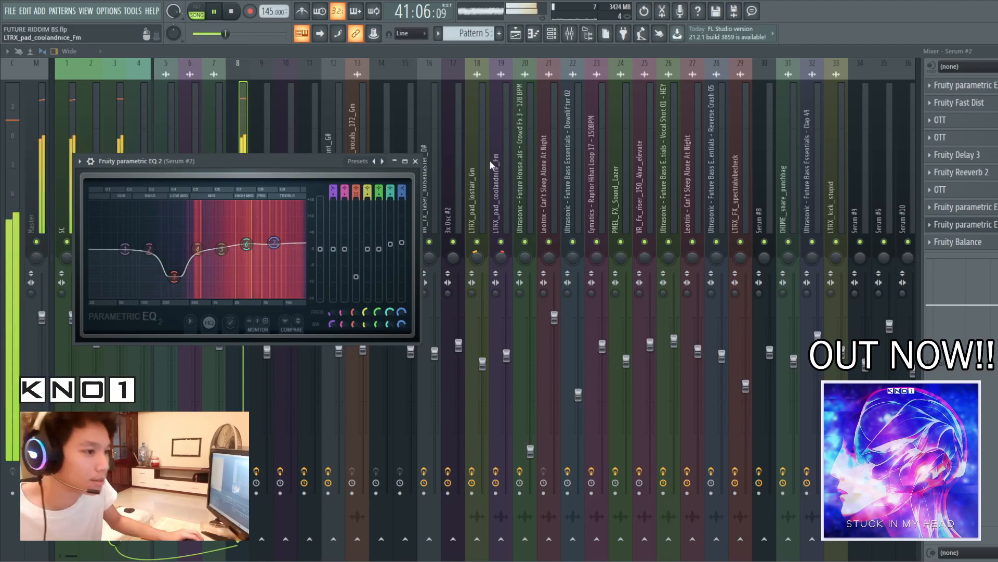
{"action": "left_click", "coordinate": [416, 161]}
{"action": "key", "text": "space"}
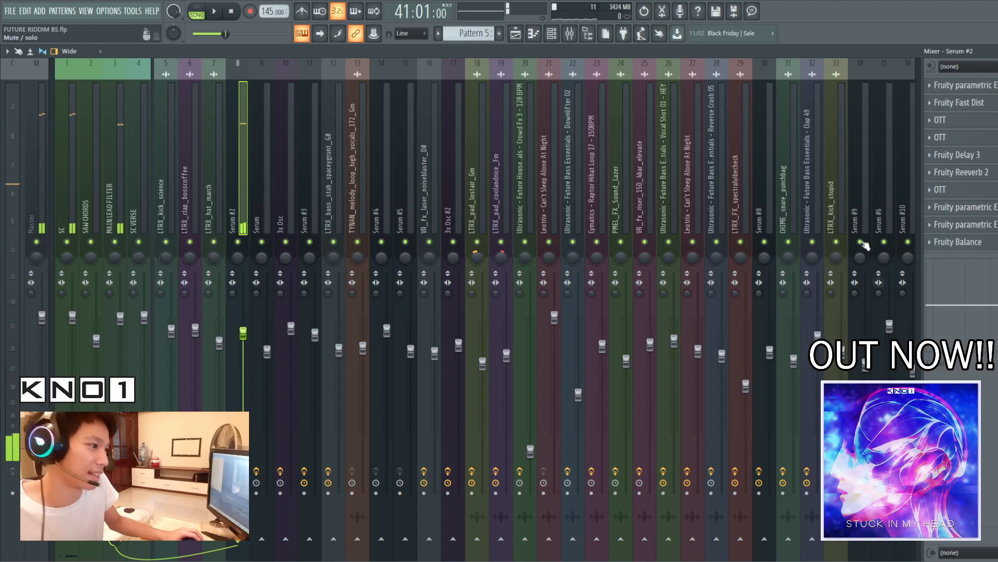
Return to the playlist and examine the lead's reverb and balance automation around bar 58
{"action": "left_click", "coordinate": [524, 38]}
{"action": "left_click_drag", "start_coordinate": [464, 64], "coordinate": [553, 68]}
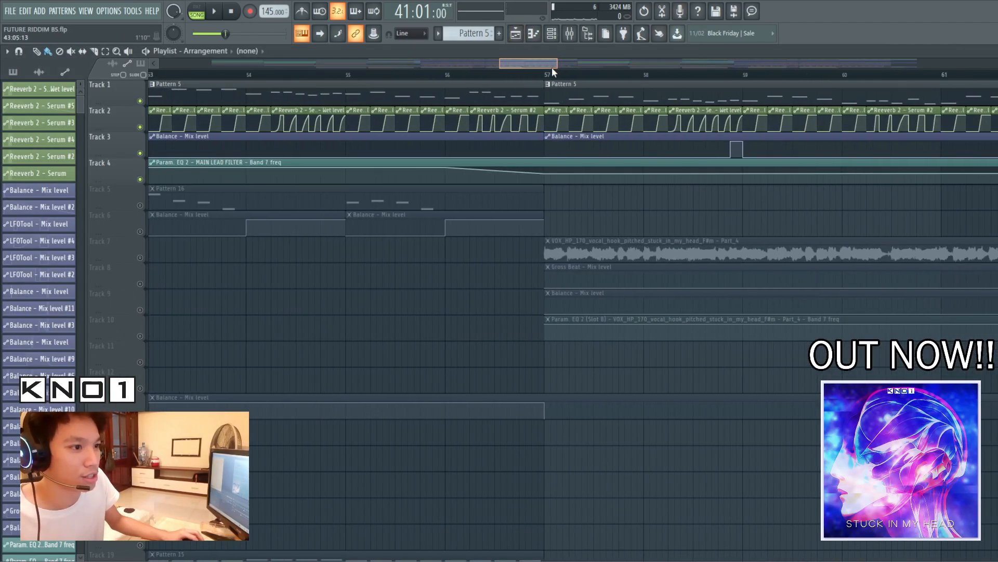
{"action": "left_click", "coordinate": [731, 78]}
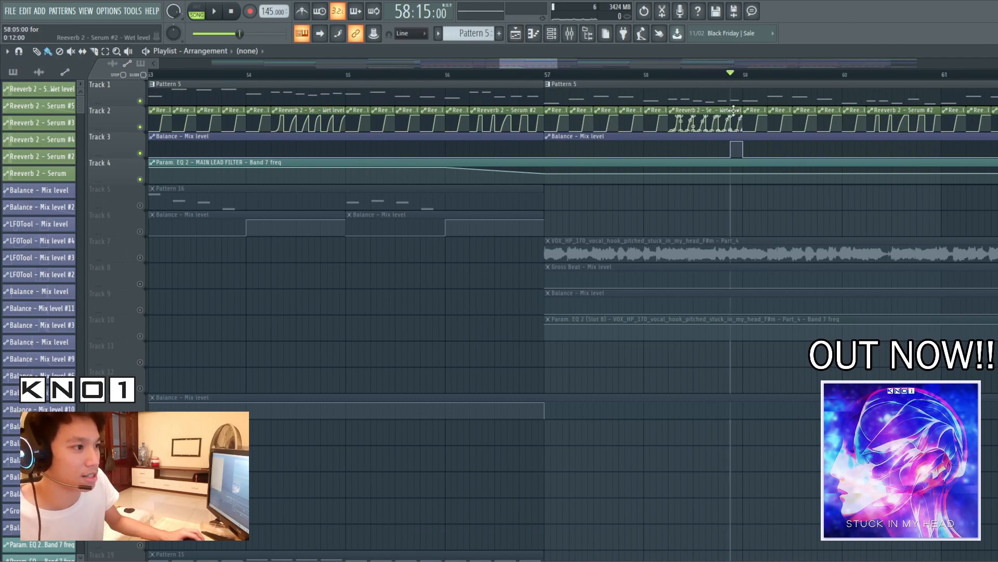
{"action": "key", "text": "space"}
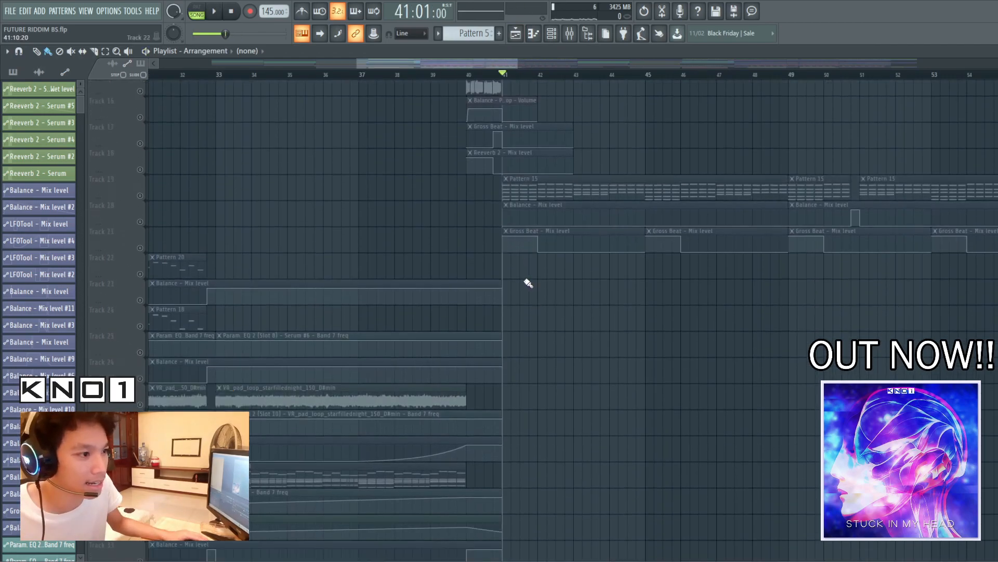
Play the chord layers from bar 41 and examine their Pattern 12, 13 and 15 tracks in the playlist
{"action": "scroll", "coordinate": [145, 138], "scroll_direction": "down", "scroll_amount": 8}
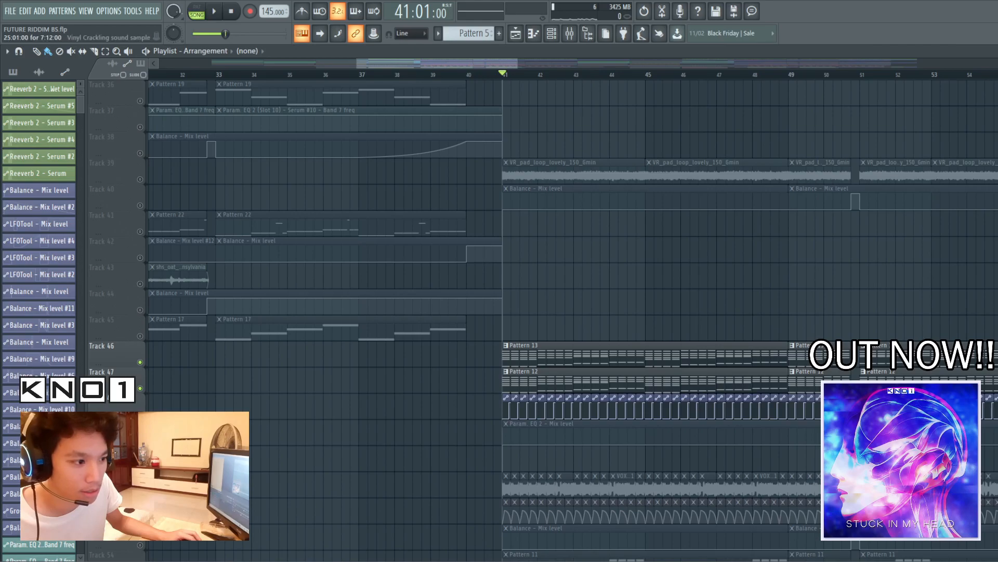
{"action": "key", "text": "space"}
{"action": "scroll", "coordinate": [556, 435], "scroll_direction": "up", "scroll_amount": 3}
{"action": "scroll", "coordinate": [557, 435], "scroll_direction": "down", "scroll_amount": 5}
{"action": "scroll", "coordinate": [554, 436], "scroll_direction": "up", "scroll_amount": 5}
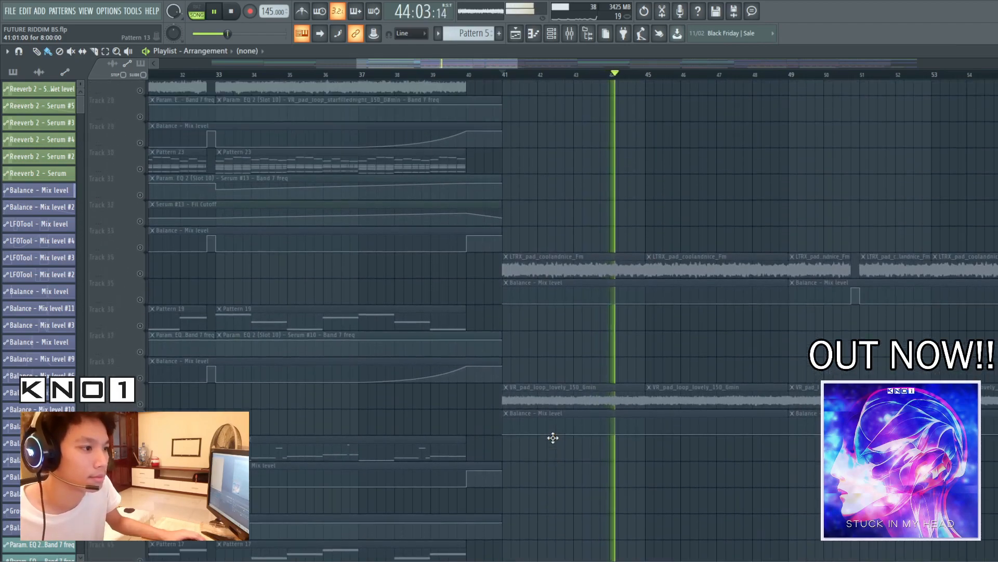
{"action": "scroll", "coordinate": [553, 438], "scroll_direction": "up", "scroll_amount": 5}
{"action": "key", "text": "space"}
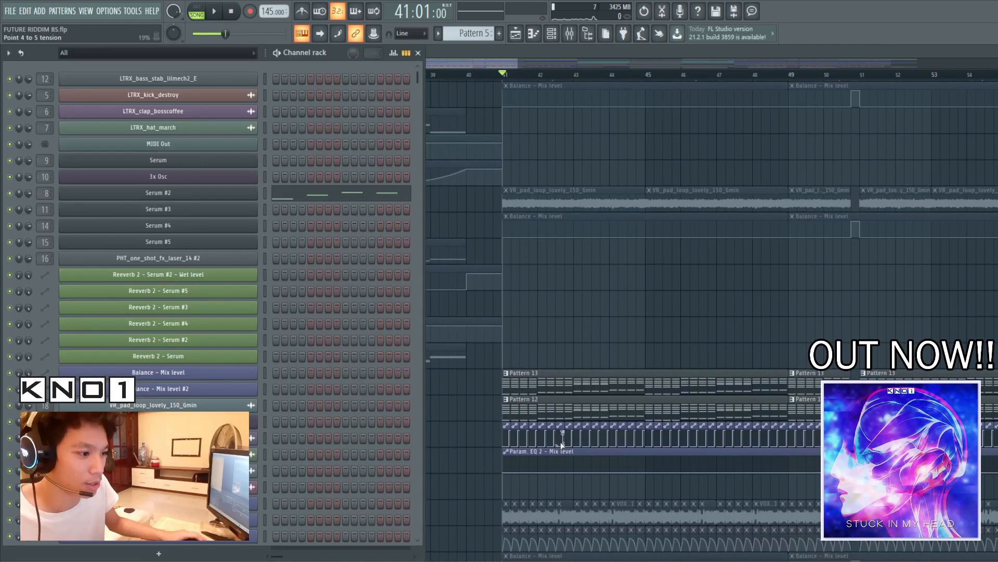
Open the Serum #4 saw chords instrument of Pattern 13 and examine the unison and detune of both oscillators
{"action": "left_click", "coordinate": [559, 386]}
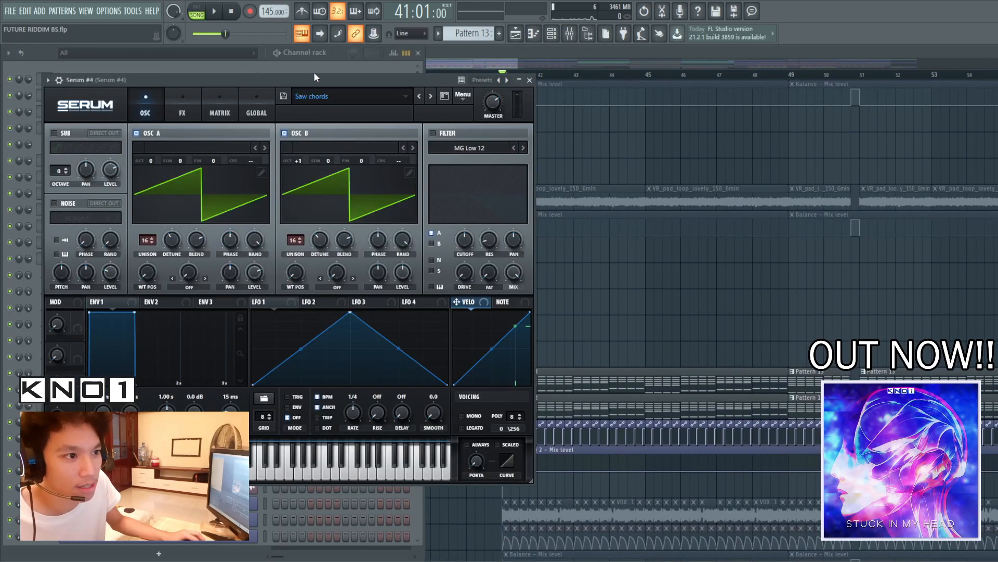
{"action": "left_click_drag", "start_coordinate": [314, 77], "coordinate": [622, 106]}
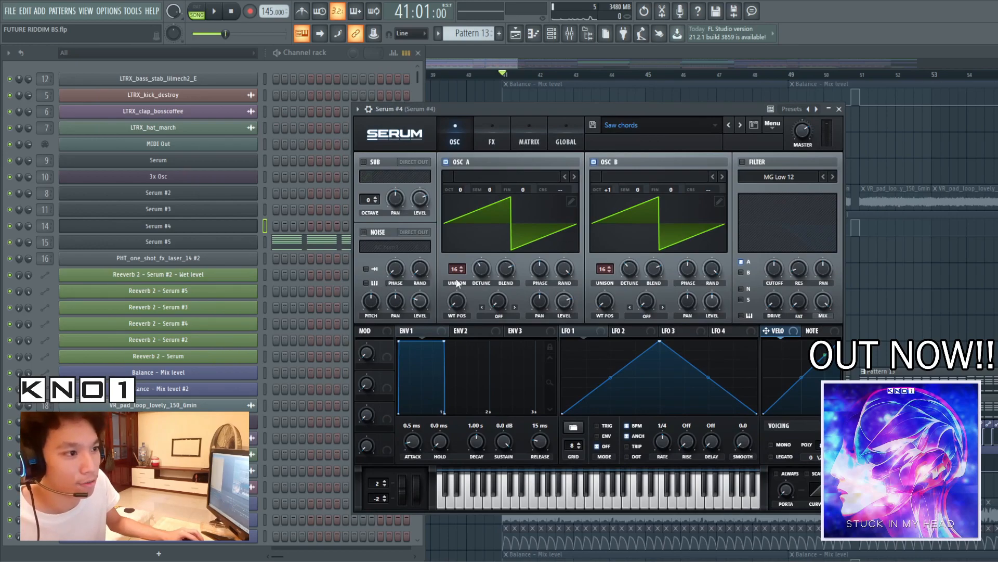
{"action": "left_click", "coordinate": [480, 271]}
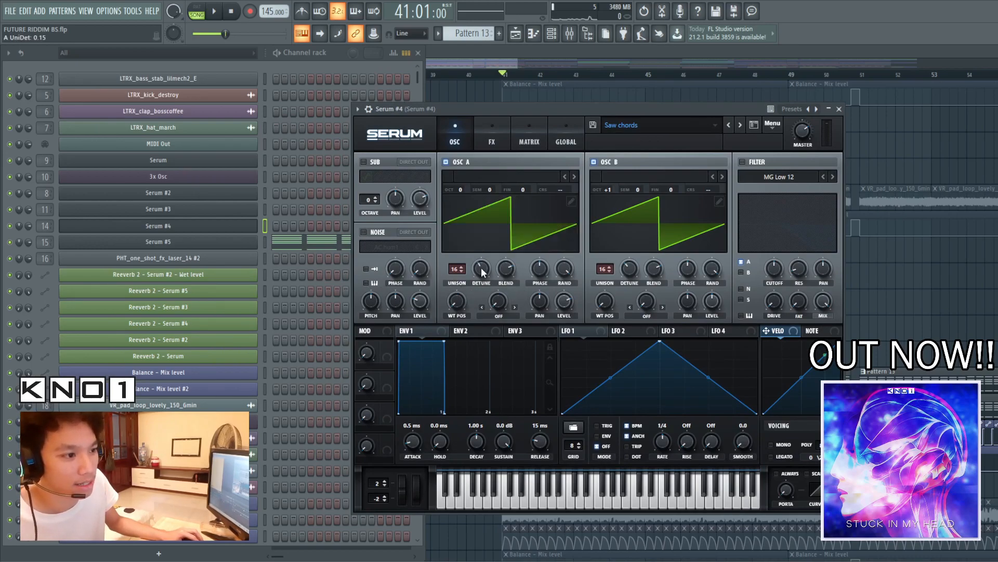
{"action": "left_click", "coordinate": [633, 273]}
{"action": "left_click_drag", "start_coordinate": [648, 110], "coordinate": [692, 94]}
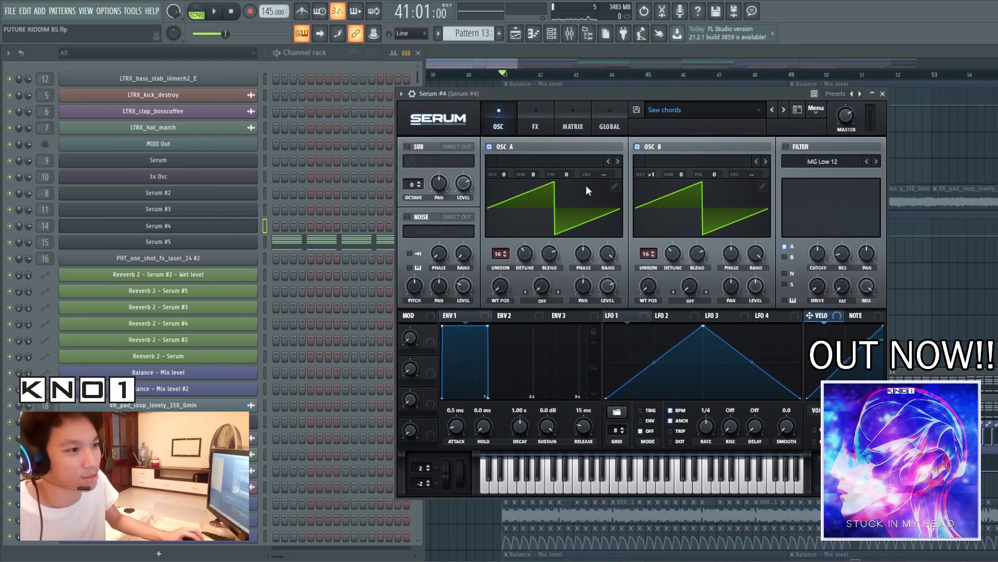
Examine Serum #4's multiband compressor while playing the chords, then return to its oscillators
{"action": "left_click", "coordinate": [532, 122]}
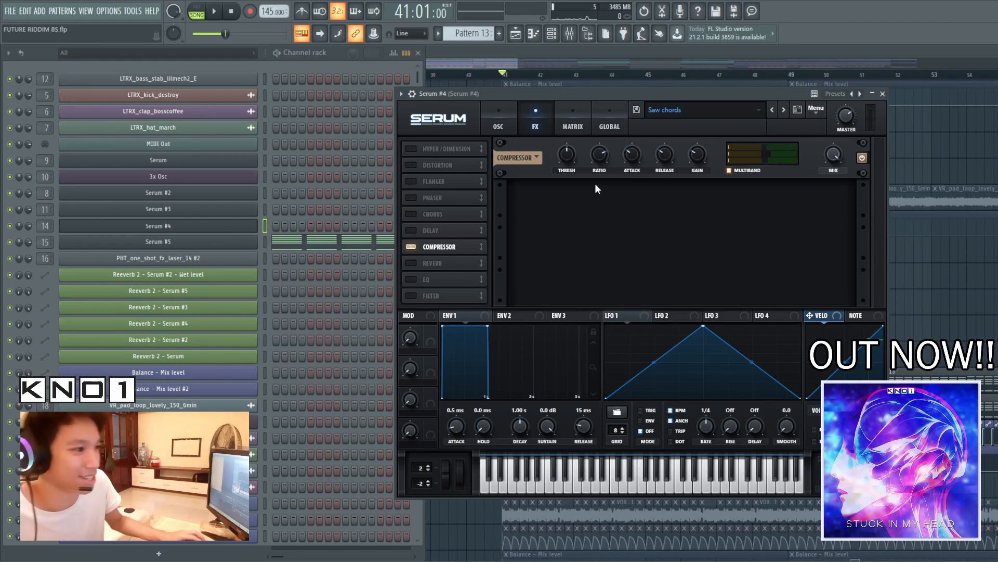
{"action": "left_click_drag", "start_coordinate": [567, 92], "coordinate": [499, 95]}
{"action": "key", "text": "space"}
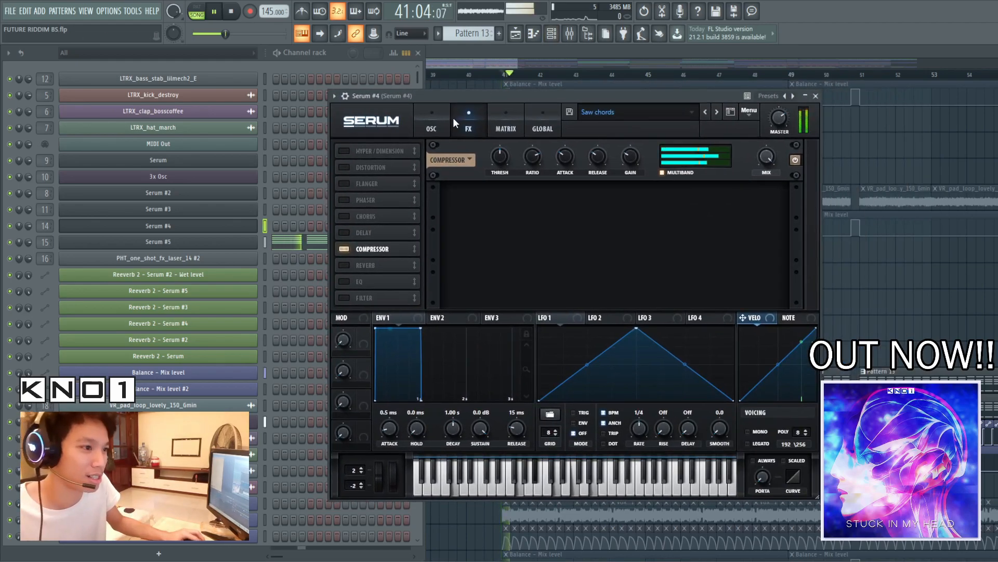
{"action": "left_click", "coordinate": [444, 120]}
{"action": "key", "text": "space"}
Open the Serum #5 detuned saw chords instrument and examine its effects and the detune of both oscillators
{"action": "left_click", "coordinate": [570, 33]}
{"action": "left_click_drag", "start_coordinate": [414, 224], "coordinate": [166, 206]}
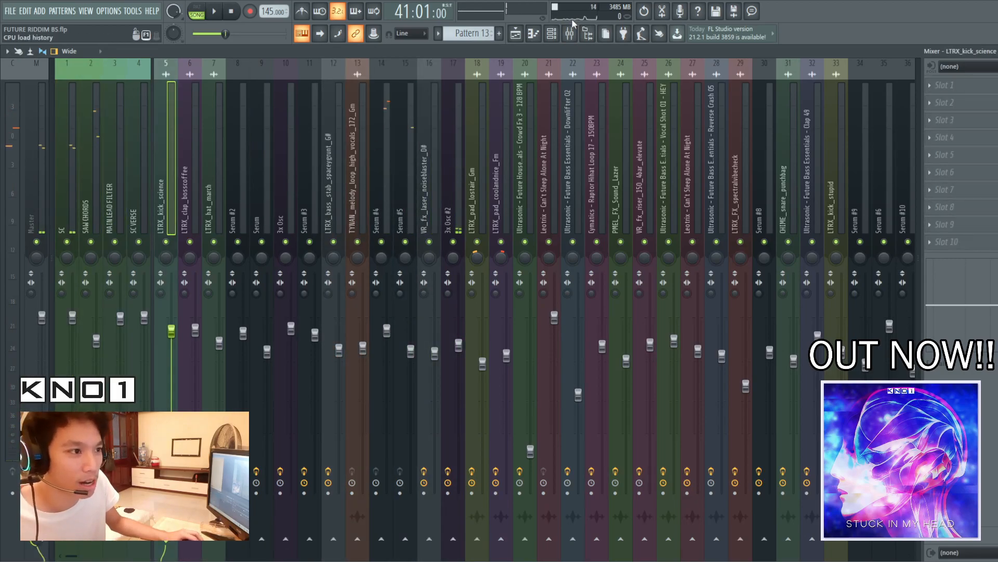
{"action": "left_click", "coordinate": [552, 33]}
{"action": "left_click", "coordinate": [237, 227]}
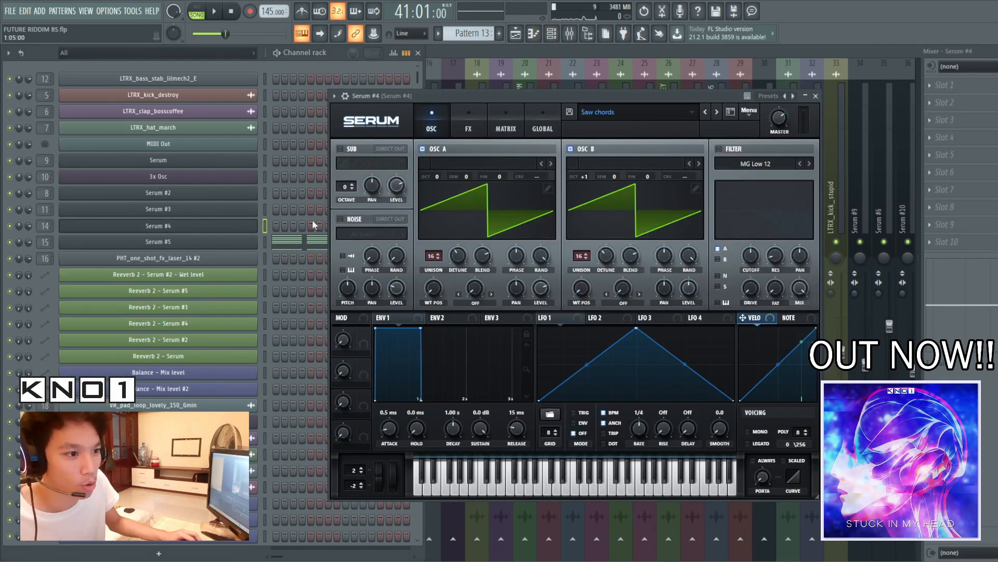
{"action": "left_click", "coordinate": [207, 244]}
{"action": "left_click", "coordinate": [448, 141]}
{"action": "left_click", "coordinate": [409, 144]}
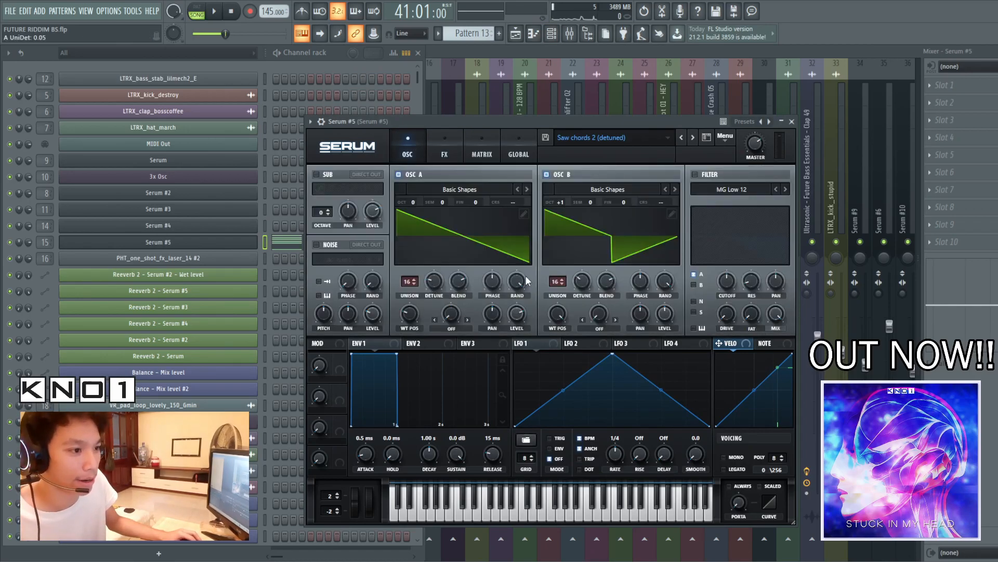
{"action": "left_click", "coordinate": [581, 284]}
{"action": "left_click", "coordinate": [582, 284]}
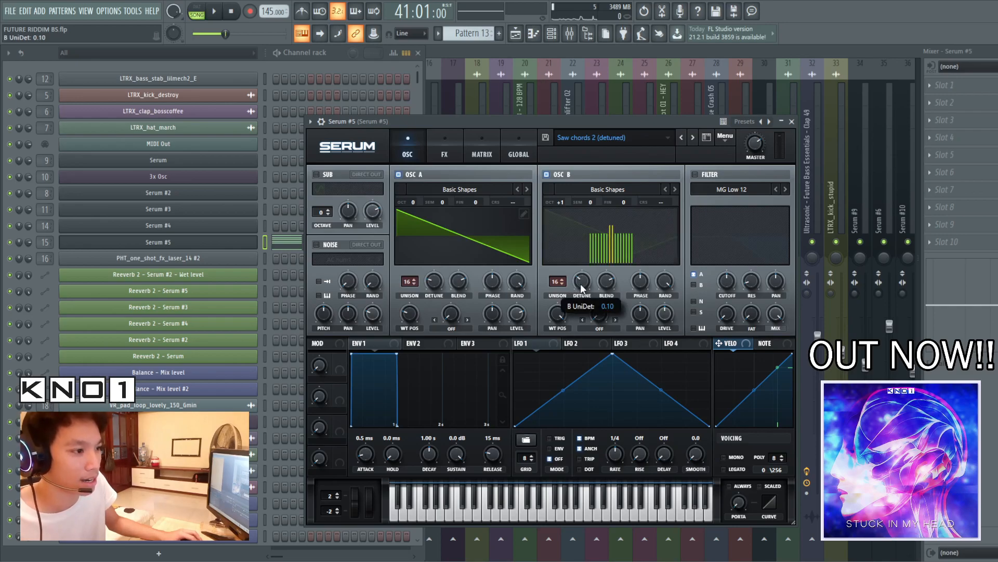
{"action": "left_click", "coordinate": [582, 284]}
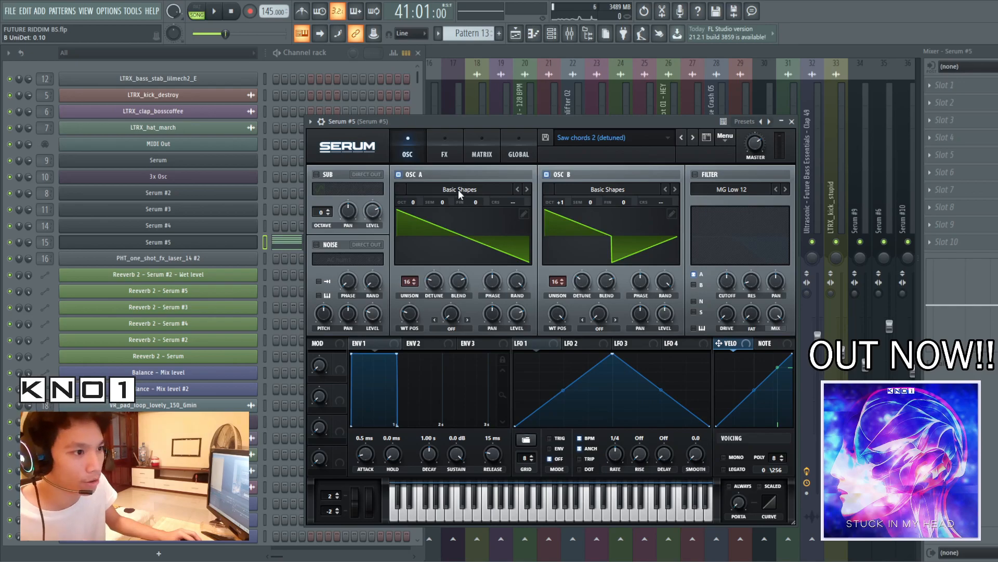
Play the chords with Serum #5 open and examine oscillator A's wavetable position
{"action": "left_click_drag", "start_coordinate": [629, 119], "coordinate": [617, 96]}
{"action": "key", "text": "space"}
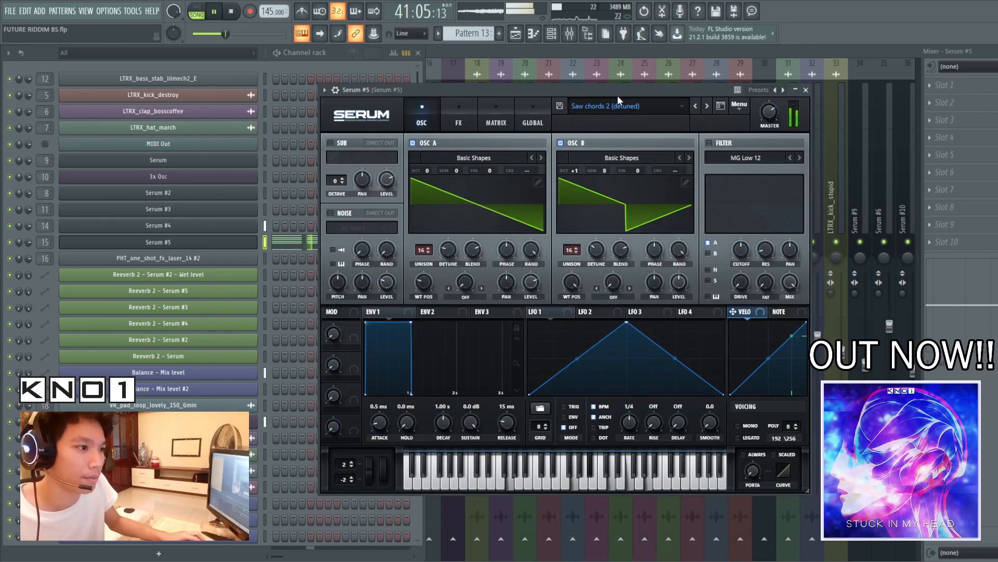
{"action": "key", "text": "space"}
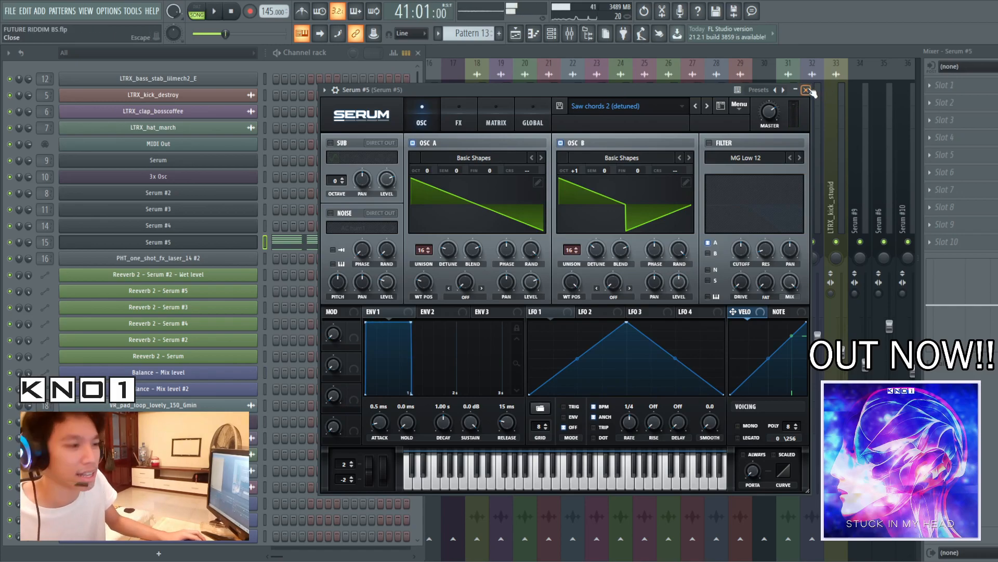
{"action": "left_click_drag", "start_coordinate": [617, 89], "coordinate": [631, 105]}
{"action": "left_click_drag", "start_coordinate": [443, 299], "coordinate": [441, 296]}
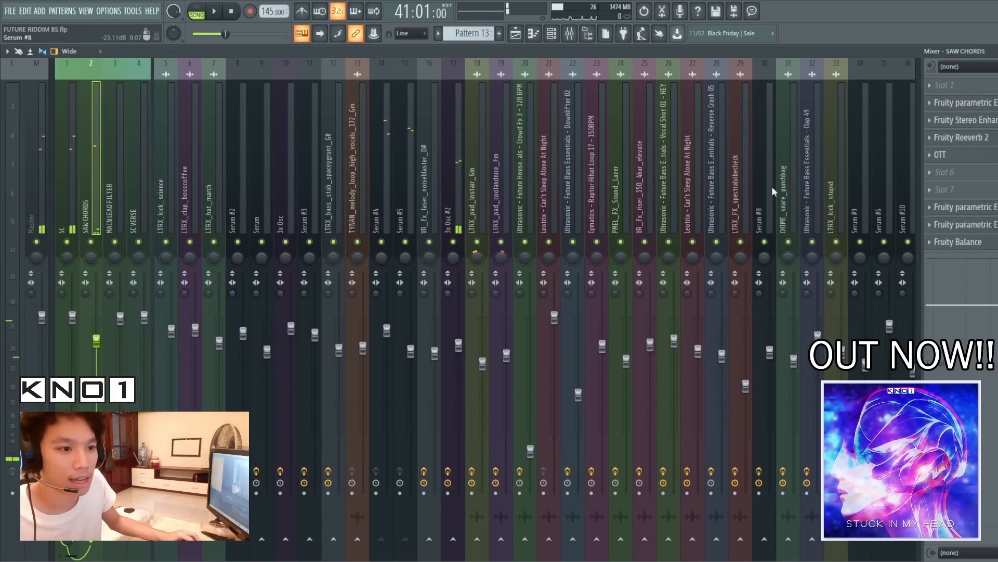
Examine the Fruity parametric EQ 2 in slots 8 and 2 of the SAW CHORDS mixer track, closing each one
{"action": "left_click", "coordinate": [990, 208]}
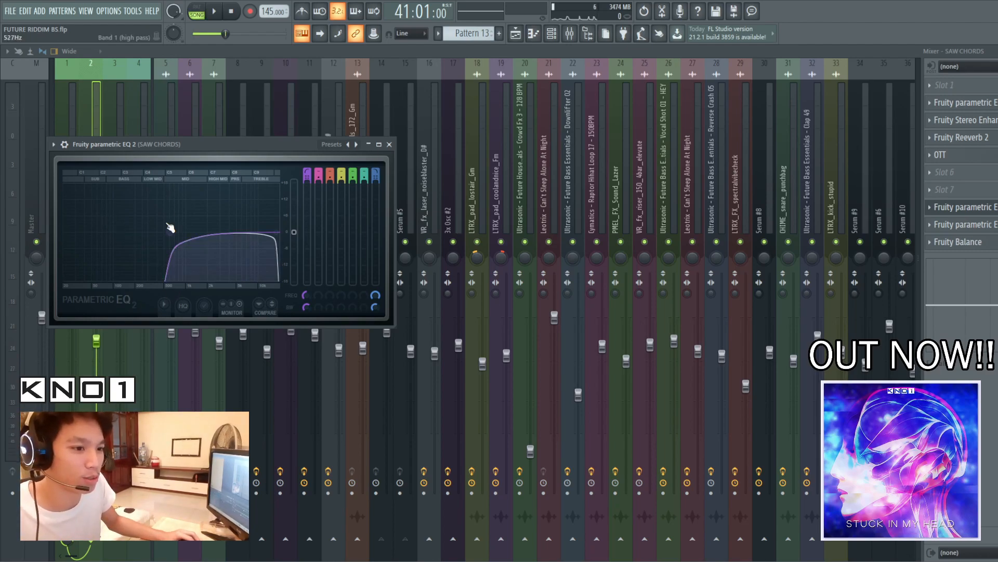
{"action": "left_click", "coordinate": [975, 207]}
{"action": "left_click", "coordinate": [983, 103]}
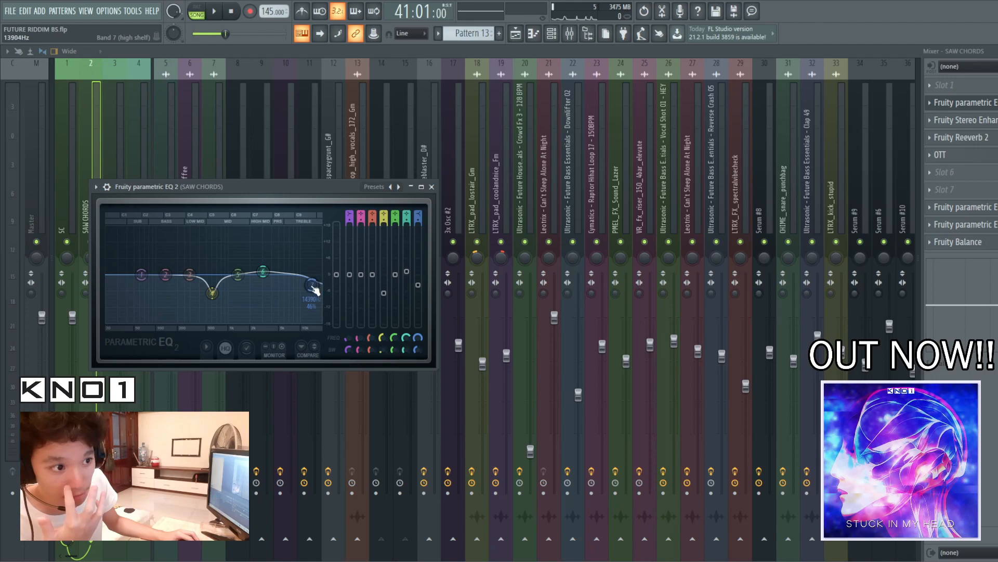
{"action": "left_click", "coordinate": [968, 111]}
Examine the Fruity Stereo Enhancer, Fruity Reeverb 2 and OTT on the SAW CHORDS track, then close OTT
{"action": "left_click", "coordinate": [967, 123]}
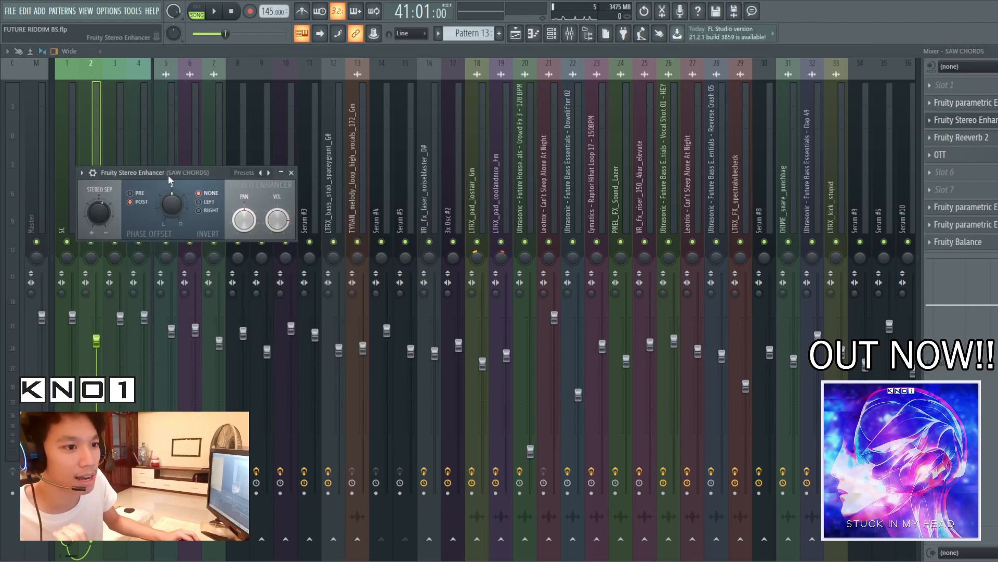
{"action": "left_click_drag", "start_coordinate": [167, 177], "coordinate": [288, 185]}
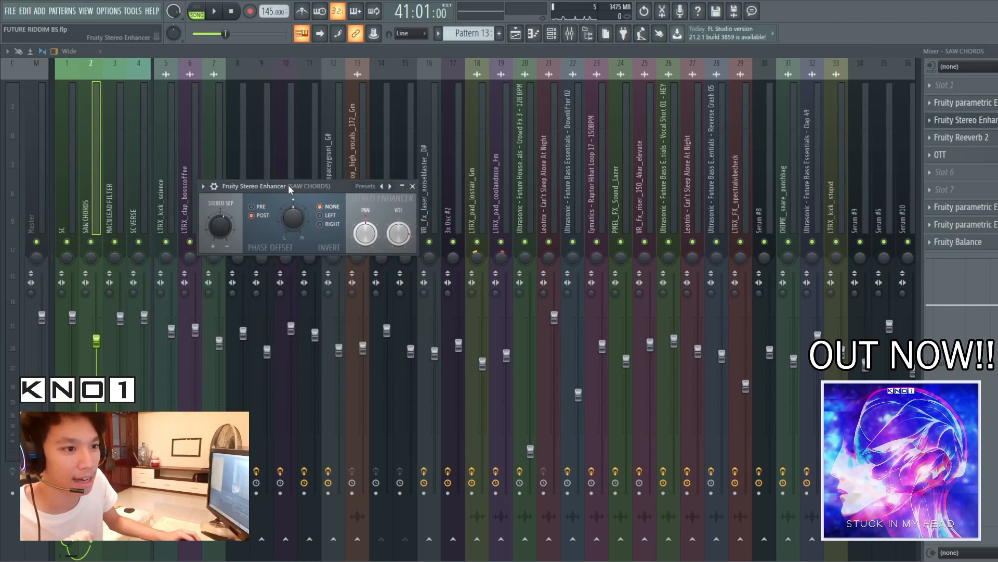
{"action": "left_click", "coordinate": [948, 123]}
{"action": "left_click", "coordinate": [962, 142]}
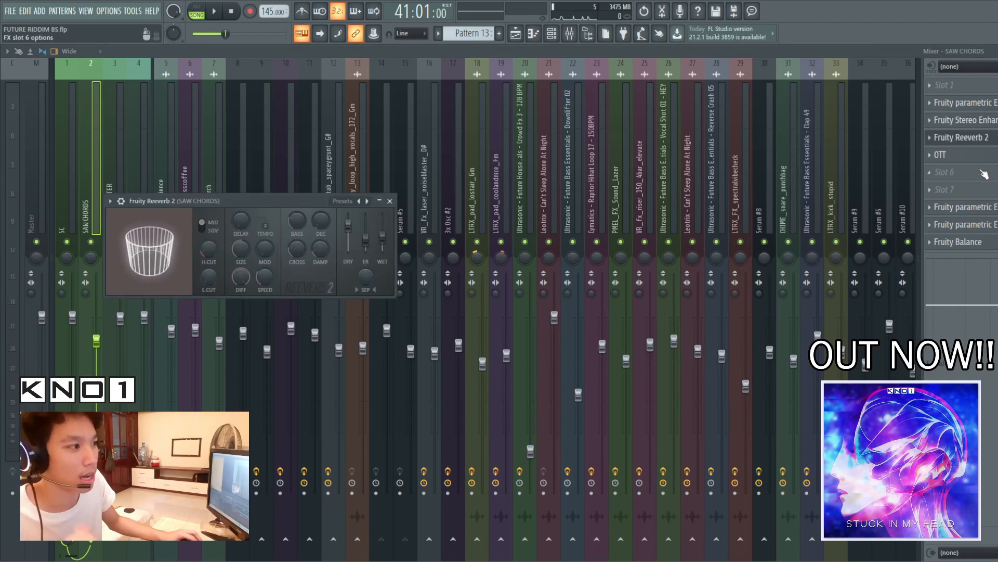
{"action": "left_click", "coordinate": [978, 157]}
{"action": "left_click_drag", "start_coordinate": [76, 92], "coordinate": [459, 158]}
{"action": "left_click", "coordinate": [542, 156]}
Check the two final Fruity parametric EQ 2 effects in slots 8 and 9 of the SAW CHORDS track
{"action": "left_click", "coordinate": [980, 207]}
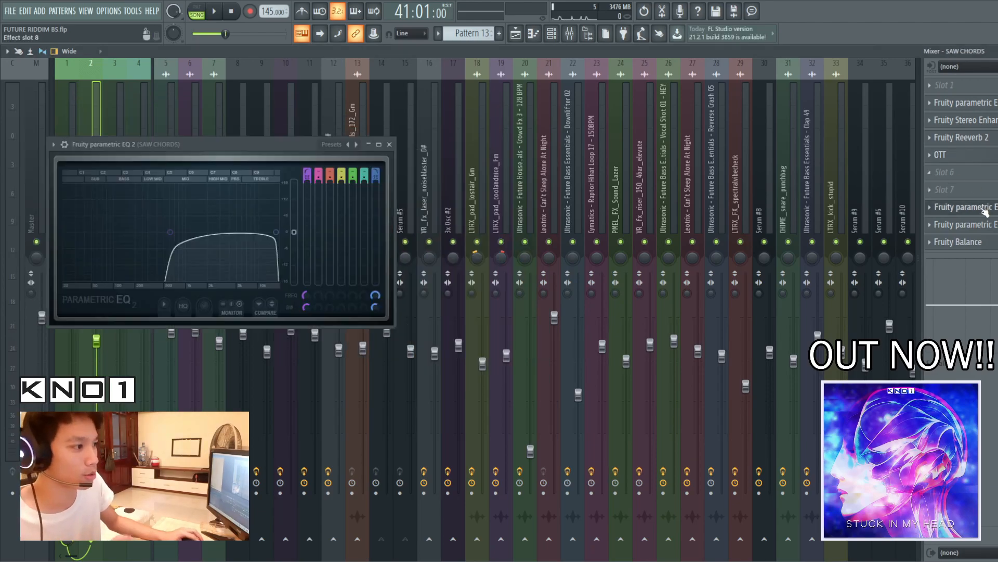
{"action": "left_click", "coordinate": [982, 228]}
{"action": "left_click", "coordinate": [982, 228]}
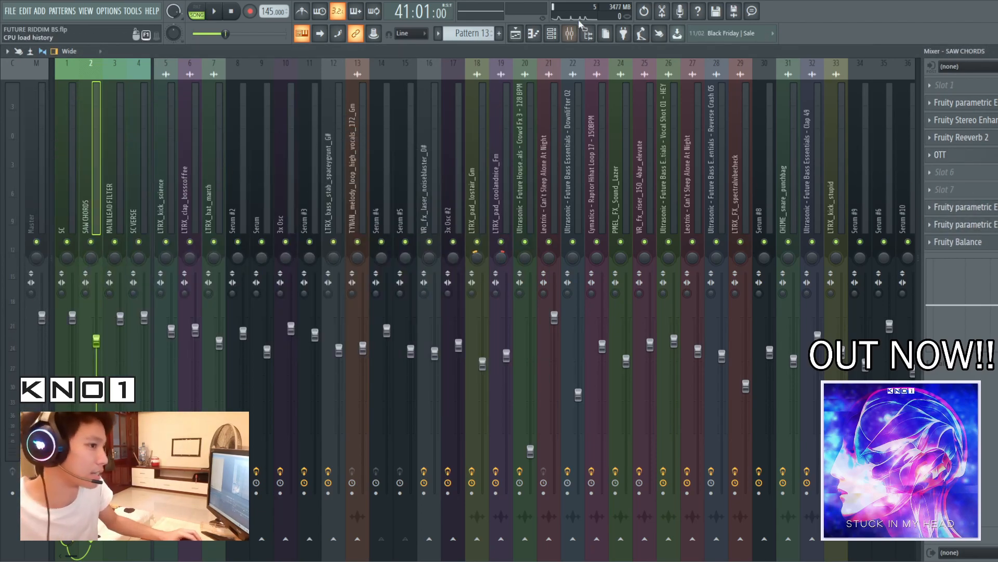
Solo Track 19 in the playlist, unmute Tracks 20 and 21, and play Pattern 15 with its automation
{"action": "left_click", "coordinate": [522, 35]}
{"action": "scroll", "coordinate": [510, 400], "scroll_direction": "up", "scroll_amount": 10}
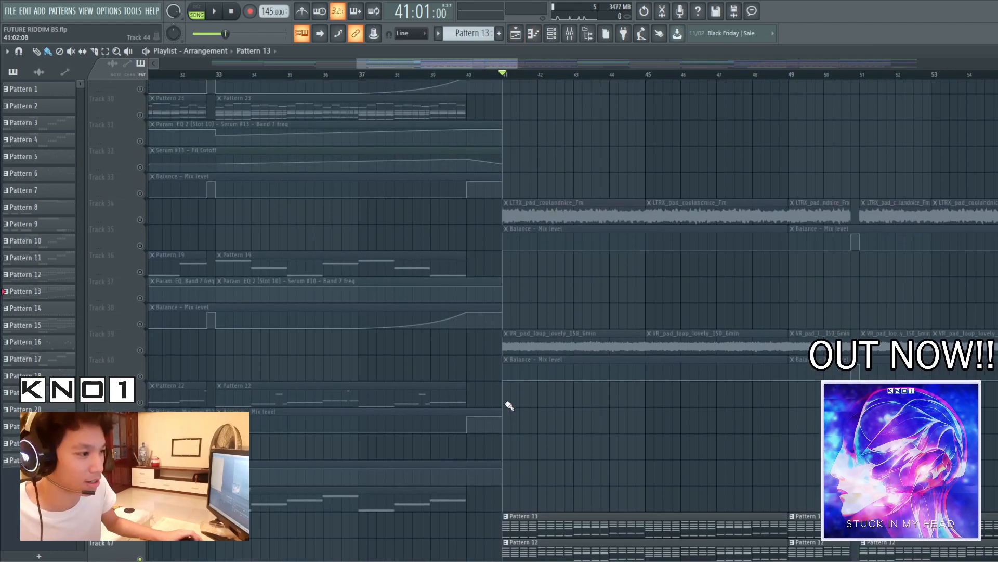
{"action": "scroll", "coordinate": [513, 393], "scroll_direction": "up", "scroll_amount": 2}
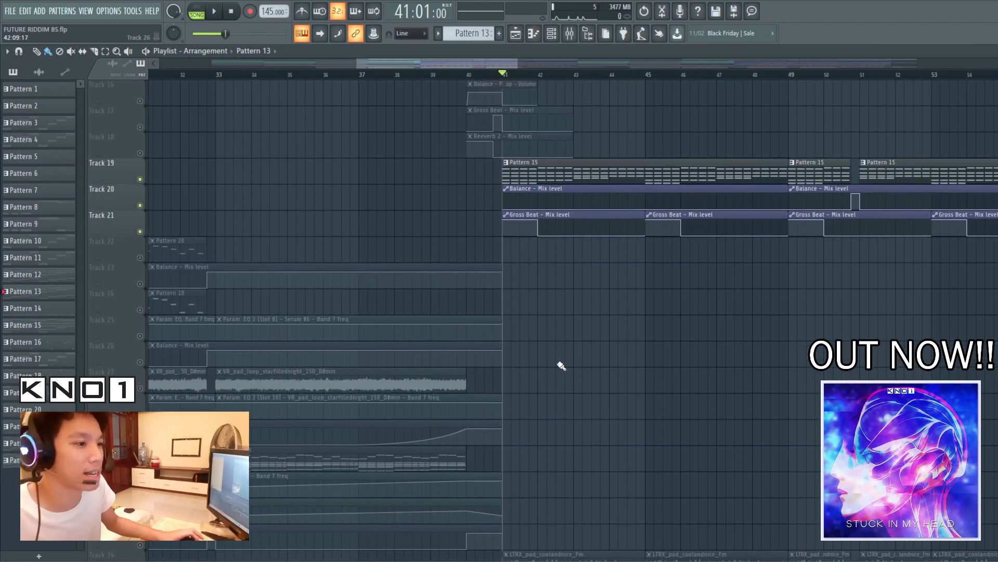
{"action": "right_click", "coordinate": [140, 180]}
{"action": "left_click", "coordinate": [141, 206]}
{"action": "left_click", "coordinate": [140, 232]}
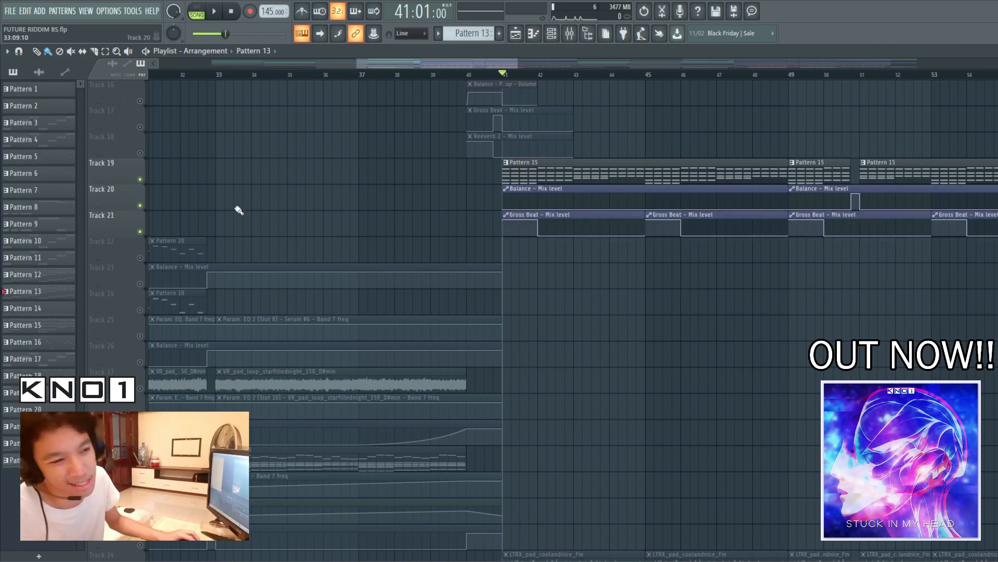
{"action": "key", "text": "space"}
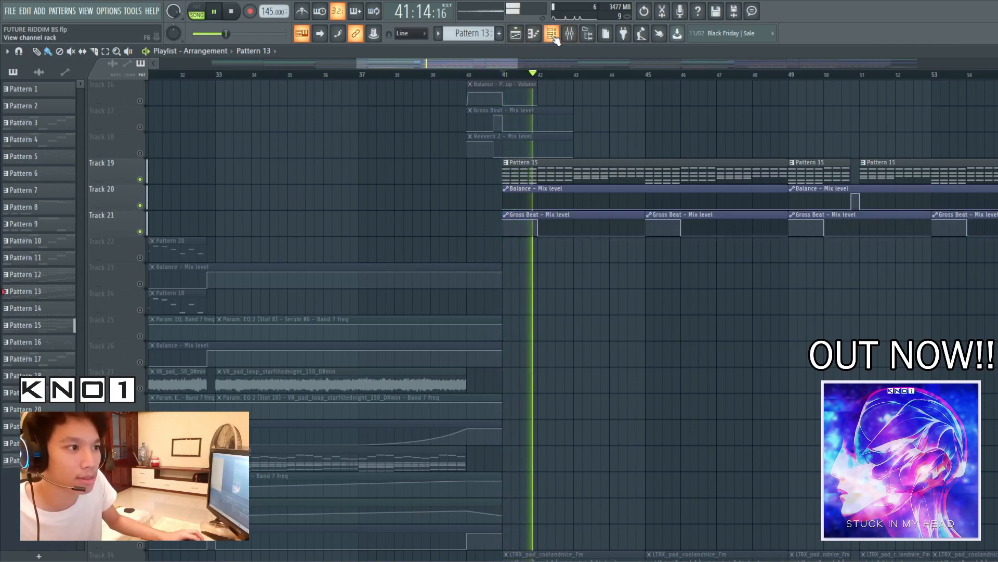
{"action": "key", "text": "space"}
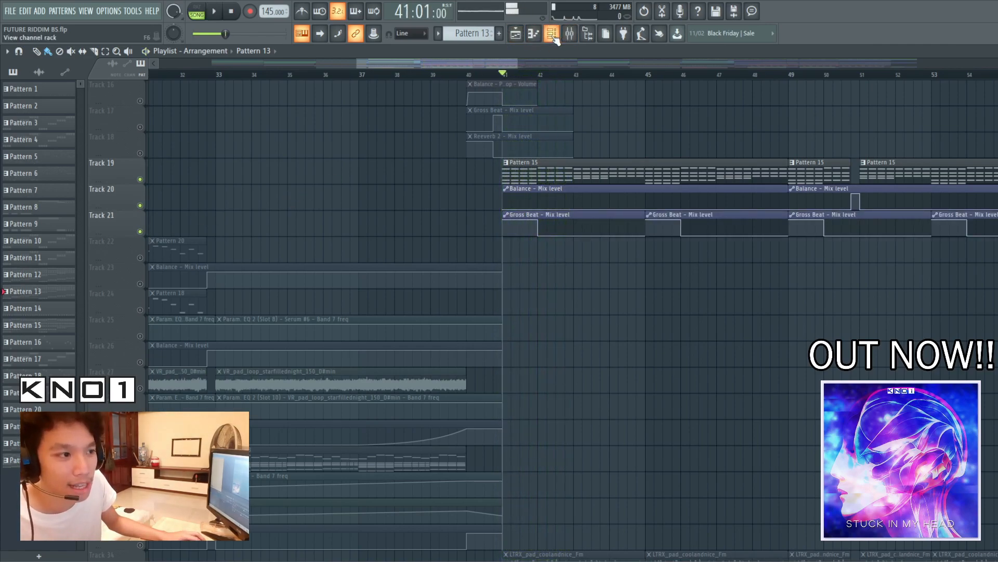
Open the 3x Osc #2 channel used by Pattern 15 from the channel rack
{"action": "left_click", "coordinate": [552, 34]}
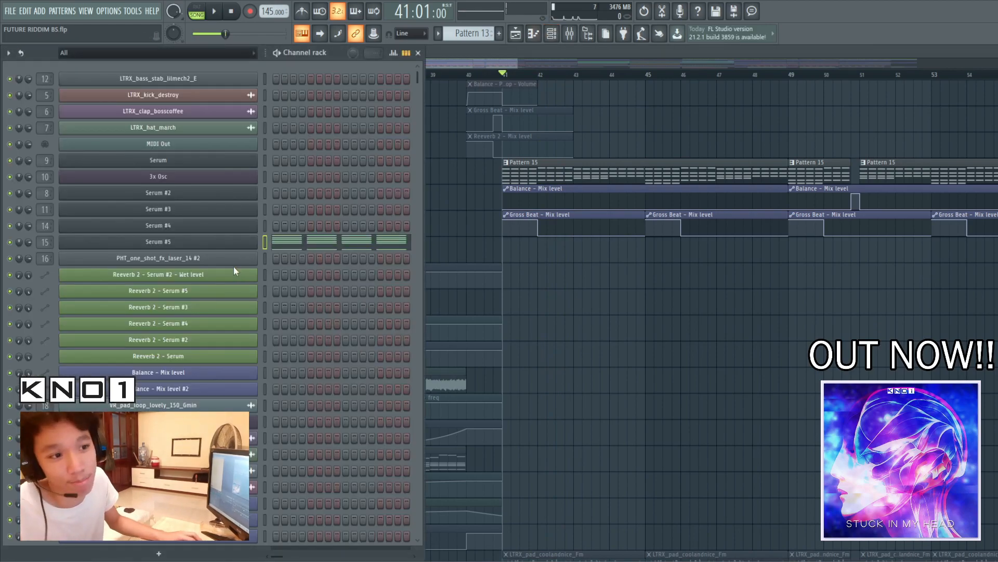
{"action": "scroll", "coordinate": [234, 268], "scroll_direction": "down", "scroll_amount": 3}
{"action": "left_click", "coordinate": [673, 180]}
{"action": "left_click", "coordinate": [552, 35]}
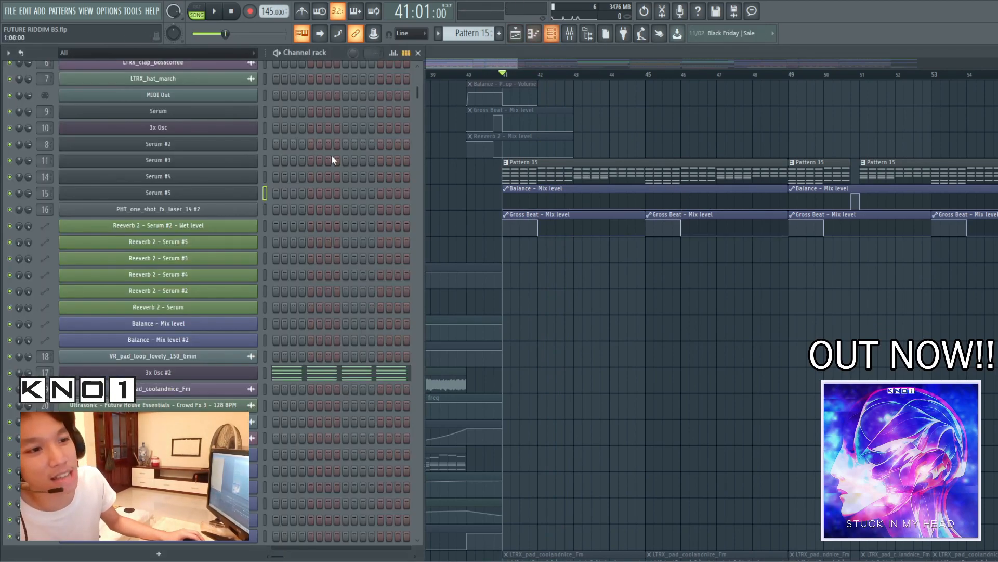
{"action": "left_click", "coordinate": [200, 375]}
{"action": "left_click_drag", "start_coordinate": [132, 123], "coordinate": [441, 115]}
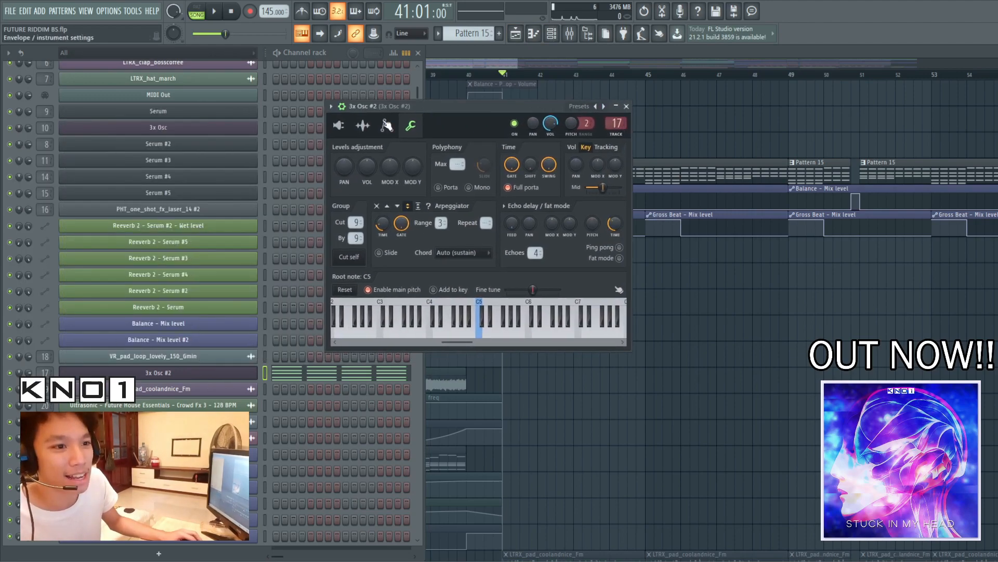
Examine the 3x Osc #2 oscillator shapes and arpeggiator settings, then play the pattern to hear the arpeggio
{"action": "left_click", "coordinate": [339, 125]}
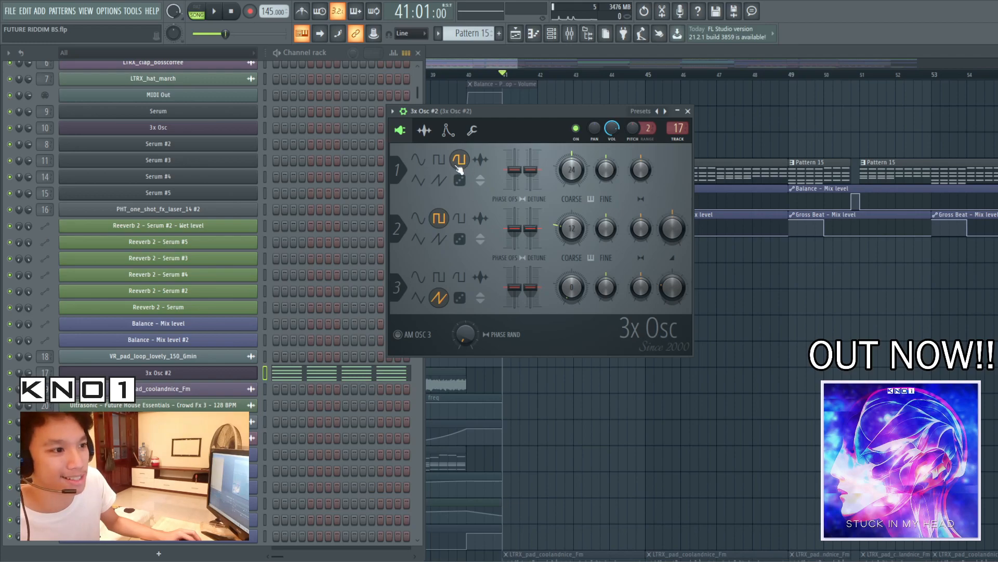
{"action": "left_click", "coordinate": [464, 133]}
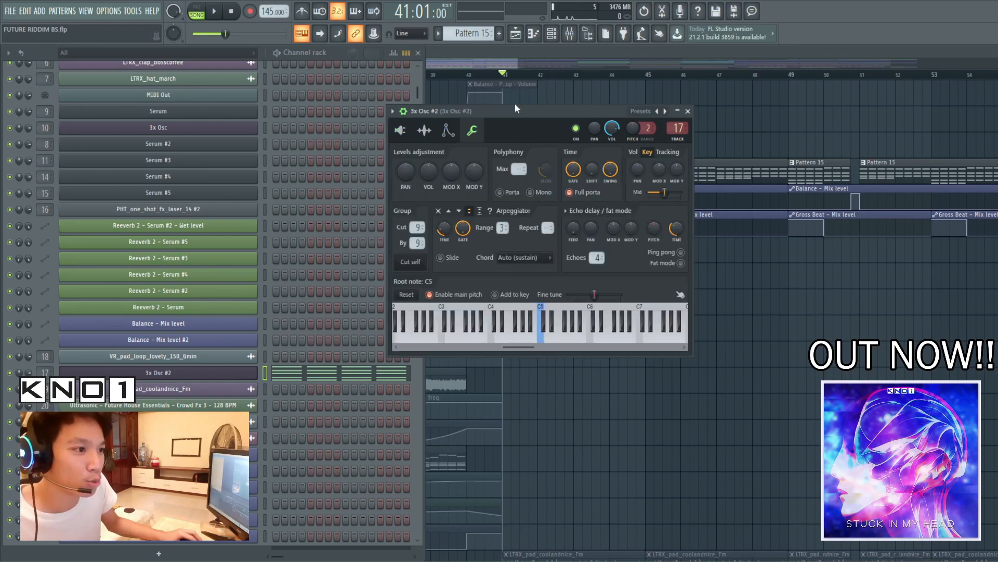
{"action": "left_click_drag", "start_coordinate": [538, 110], "coordinate": [548, 103]}
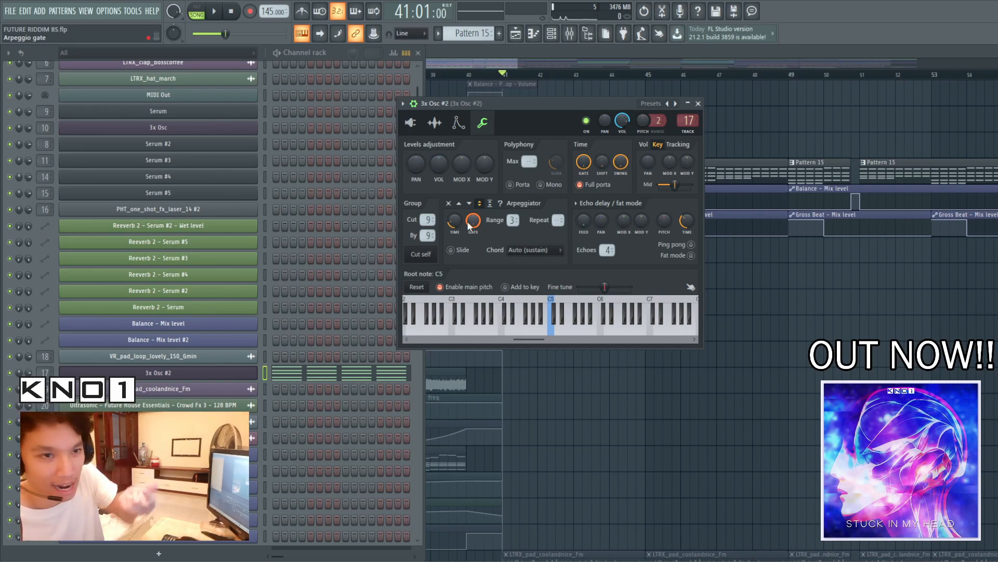
{"action": "key", "text": "space"}
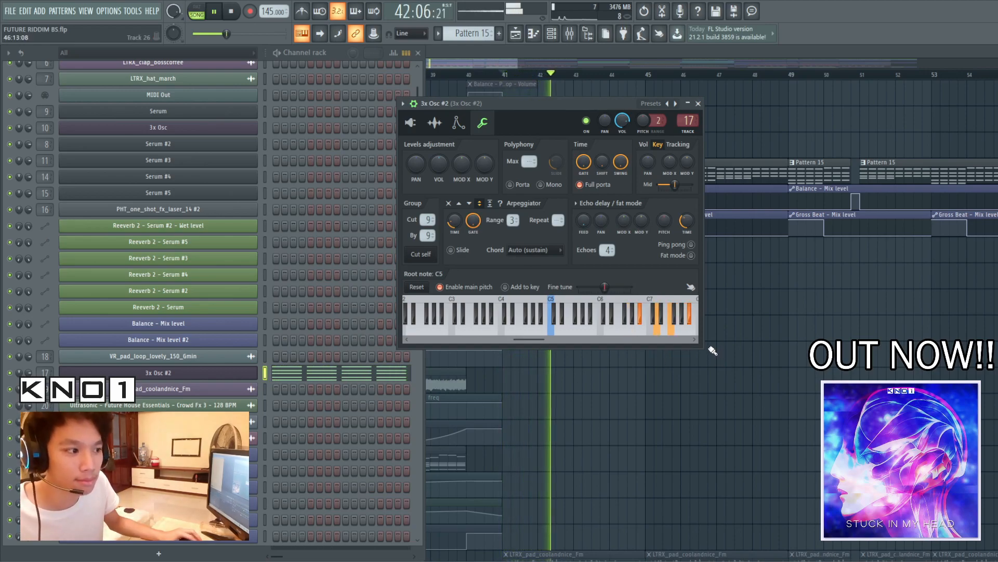
{"action": "key", "text": "space"}
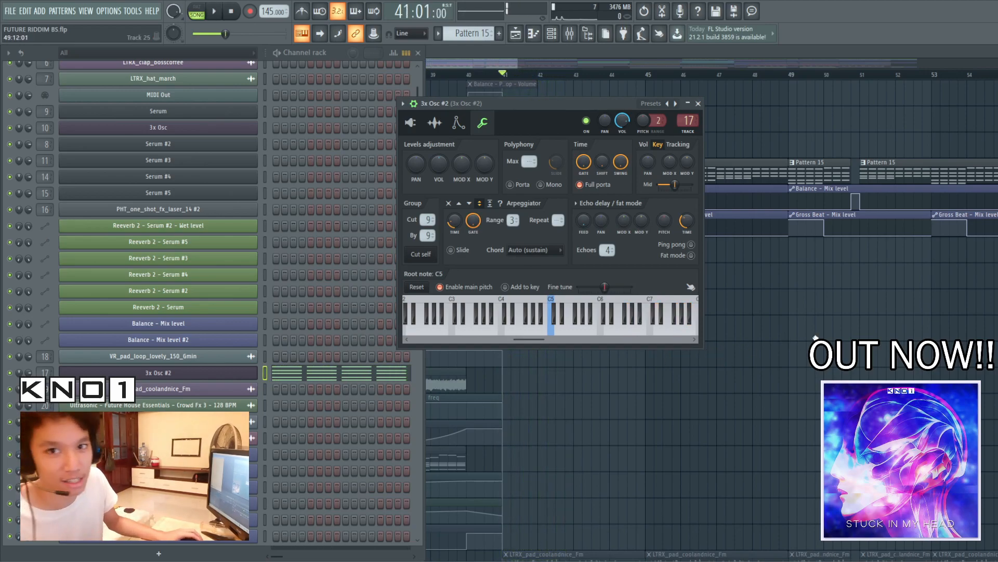
Look through the playlist tracks below the chords for the remaining FX and detail layers of the drop
{"action": "right_click", "coordinate": [824, 356]}
{"action": "scroll", "coordinate": [825, 357], "scroll_direction": "down", "scroll_amount": 6}
{"action": "scroll", "coordinate": [825, 356], "scroll_direction": "down", "scroll_amount": 8}
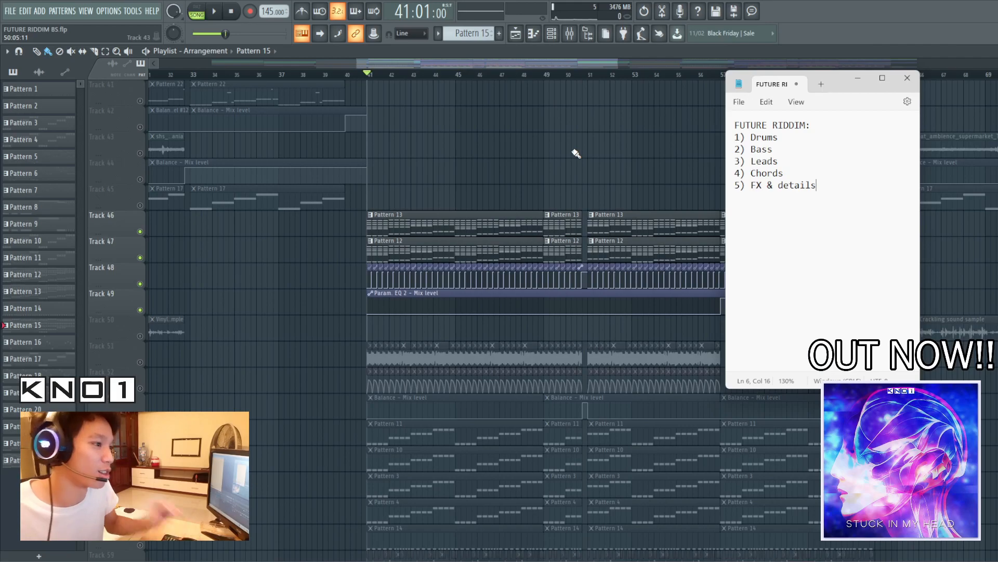
{"action": "scroll", "coordinate": [565, 156], "scroll_direction": "down", "scroll_amount": 12}
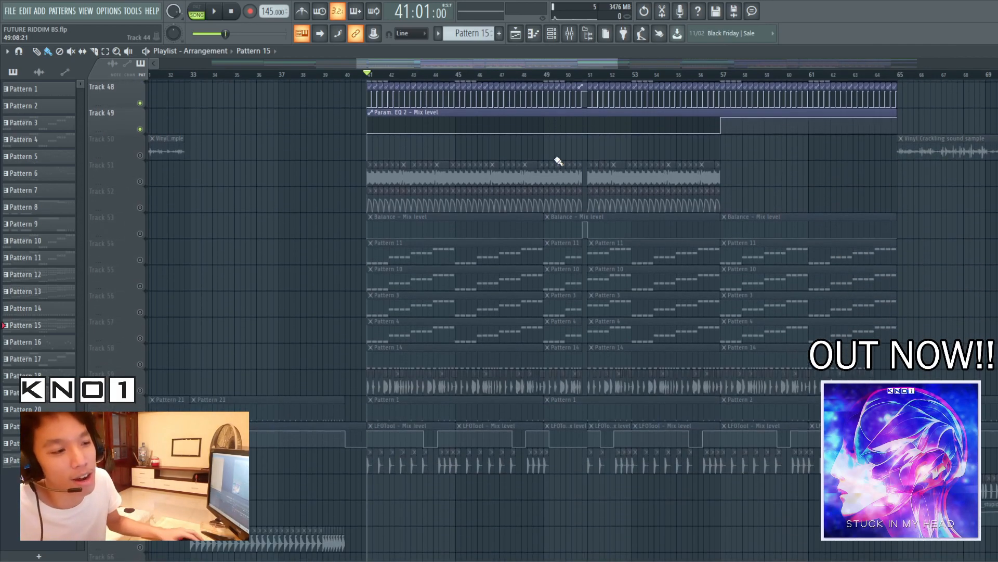
{"action": "scroll", "coordinate": [561, 126], "scroll_direction": "down", "scroll_amount": 12}
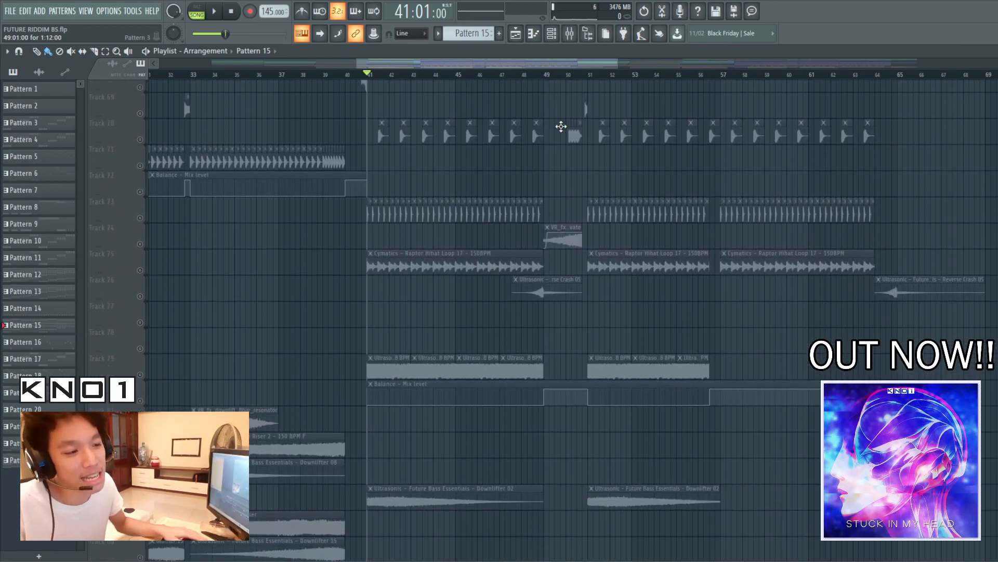
{"action": "scroll", "coordinate": [561, 124], "scroll_direction": "down", "scroll_amount": 1}
{"action": "scroll", "coordinate": [566, 100], "scroll_direction": "up", "scroll_amount": 4}
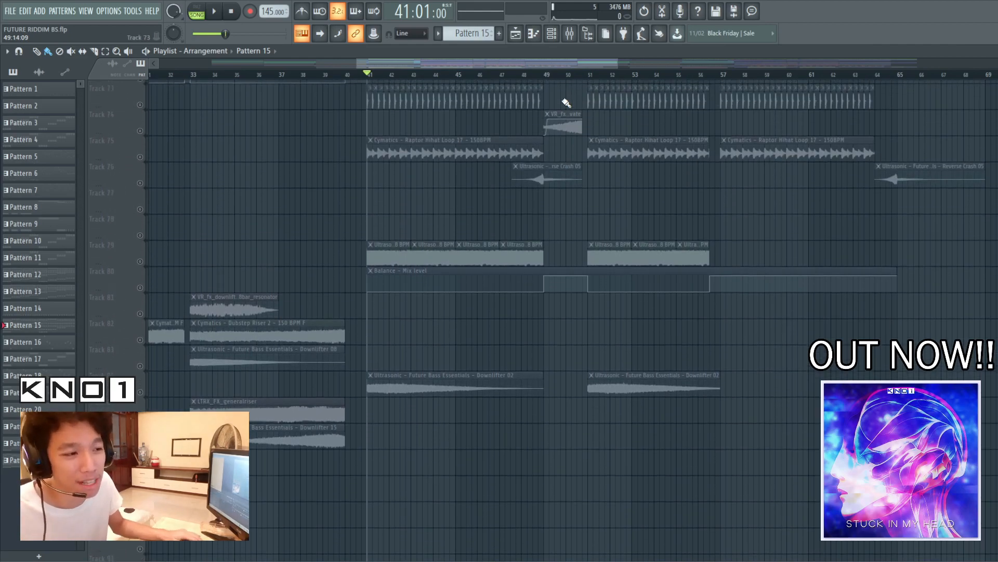
{"action": "scroll", "coordinate": [589, 272], "scroll_direction": "up", "scroll_amount": 12}
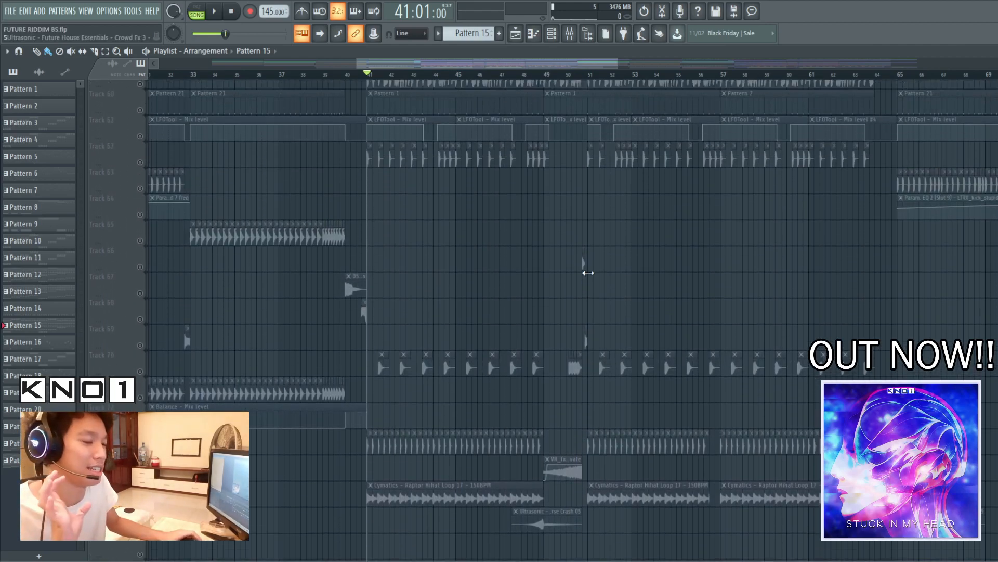
{"action": "scroll", "coordinate": [590, 271], "scroll_direction": "up", "scroll_amount": 4}
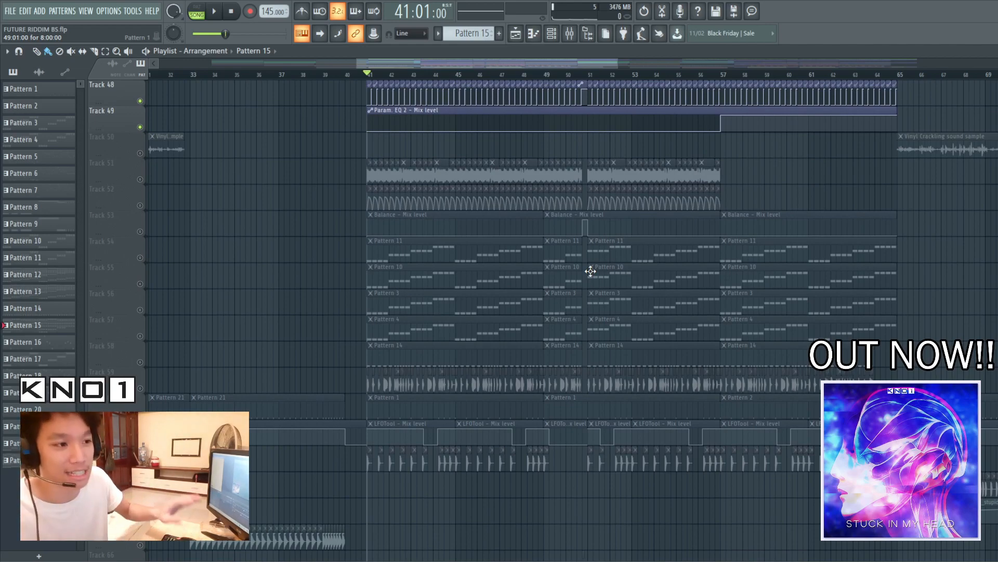
{"action": "scroll", "coordinate": [568, 265], "scroll_direction": "up", "scroll_amount": 1}
Isolate Tracks 51, 52, 58 and 59 in the playlist and play them from bar 41
{"action": "right_click", "coordinate": [140, 206]}
{"action": "left_click", "coordinate": [140, 413]}
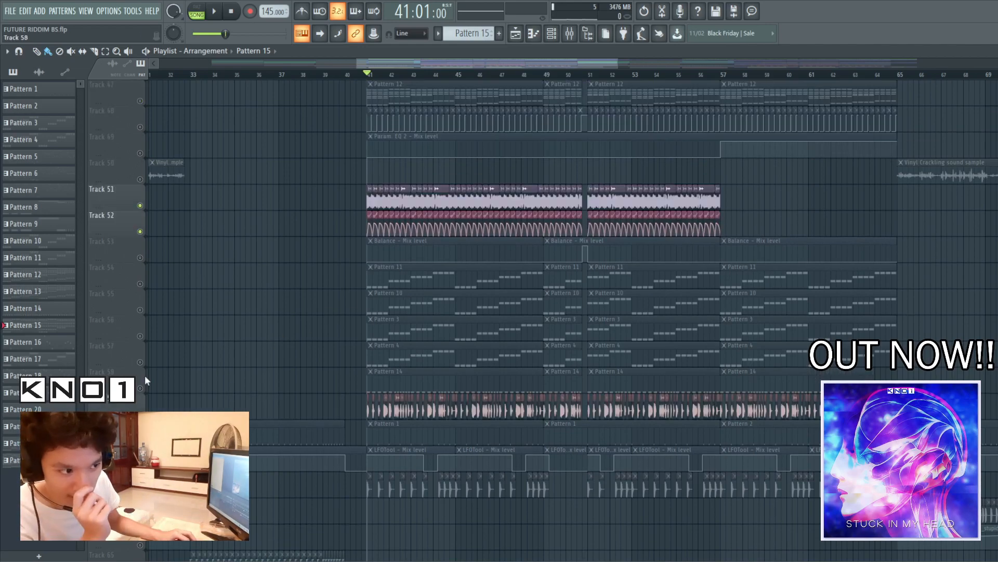
{"action": "scroll", "coordinate": [143, 394], "scroll_direction": "down", "scroll_amount": 15}
{"action": "key", "text": "space"}
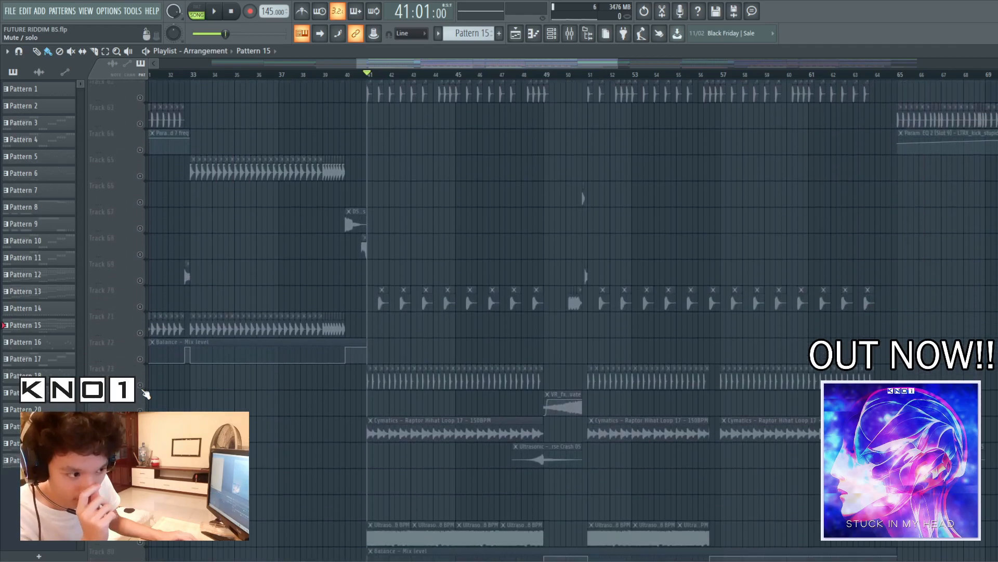
{"action": "scroll", "coordinate": [572, 317], "scroll_direction": "up", "scroll_amount": 16}
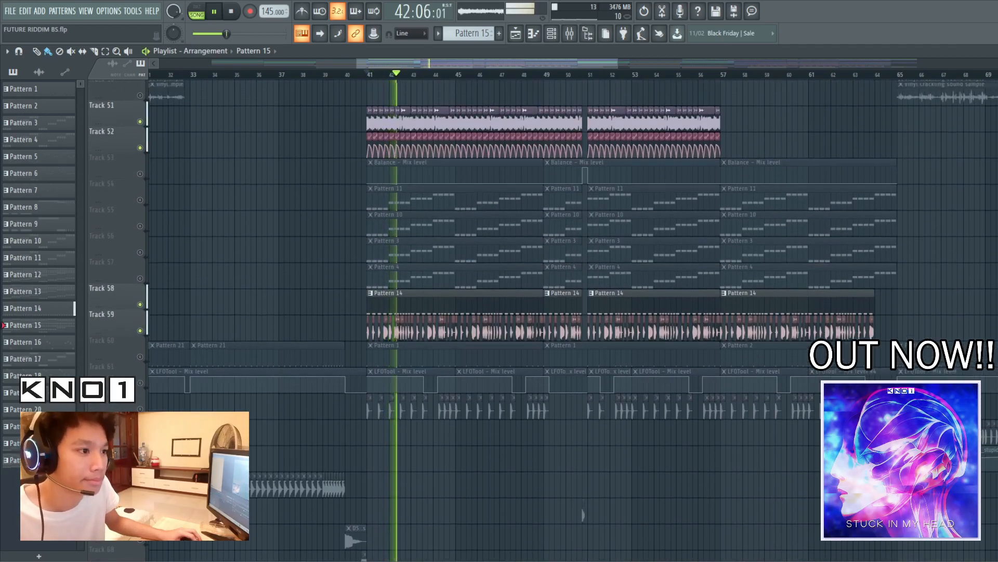
{"action": "scroll", "coordinate": [572, 318], "scroll_direction": "up", "scroll_amount": 8}
{"action": "scroll", "coordinate": [572, 317], "scroll_direction": "down", "scroll_amount": 12}
{"action": "scroll", "coordinate": [572, 317], "scroll_direction": "up", "scroll_amount": 5}
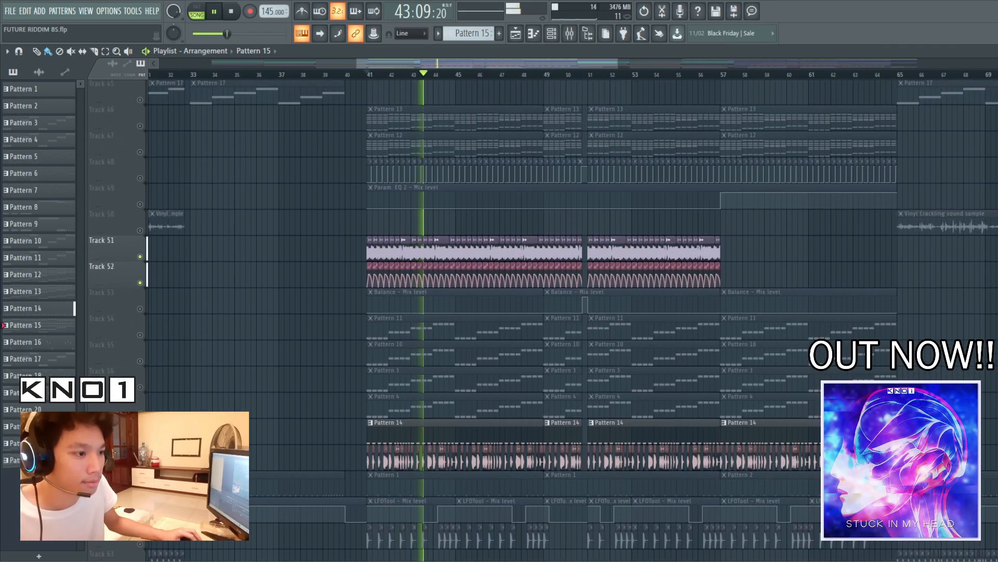
{"action": "key", "text": "space"}
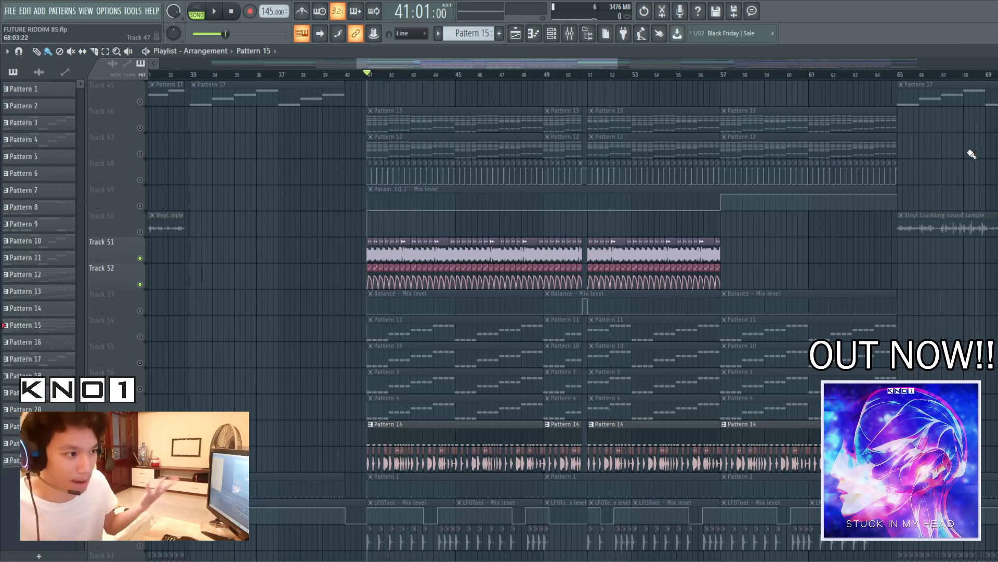
Leave only Tracks 51 and 52 active in the playlist
{"action": "scroll", "coordinate": [279, 301], "scroll_direction": "down", "scroll_amount": 4}
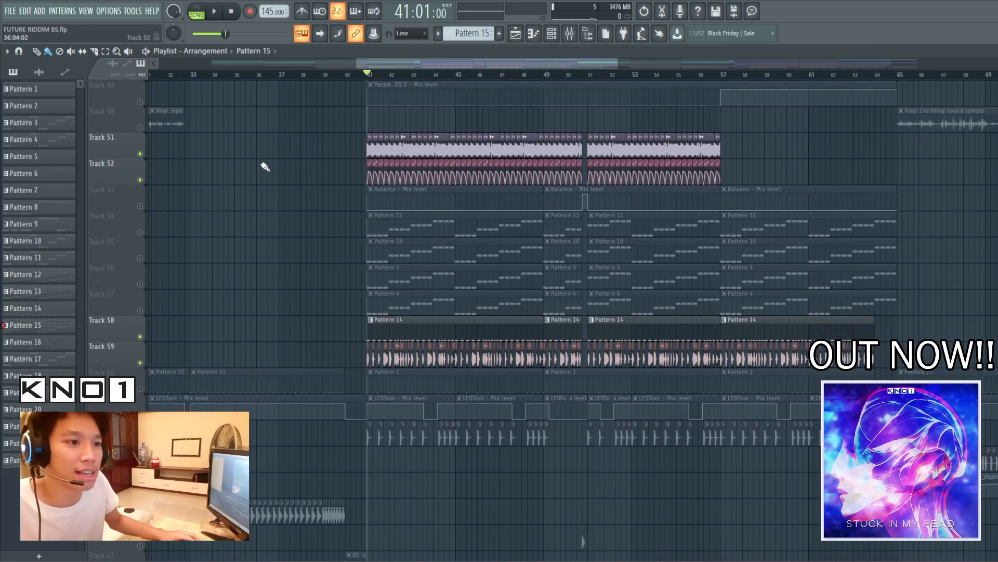
{"action": "left_click", "coordinate": [140, 154], "text": "ctrl"}
{"action": "left_click", "coordinate": [140, 180]}
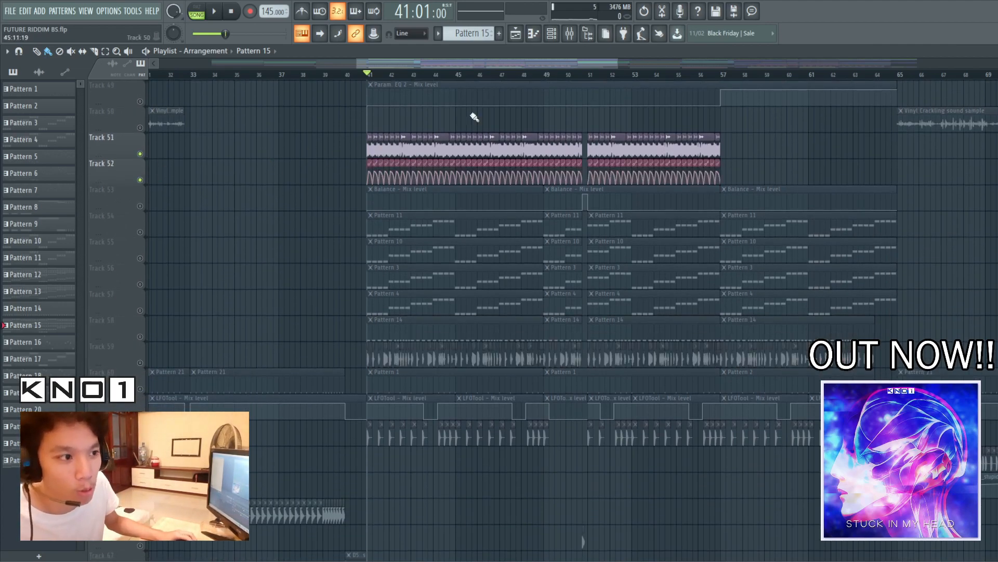
Open the pitched vocal hook sample on Track 51 and bring up its mixer track 48
{"action": "left_click_drag", "start_coordinate": [615, 59], "coordinate": [523, 61]}
{"action": "left_click_drag", "start_coordinate": [357, 62], "coordinate": [428, 66]}
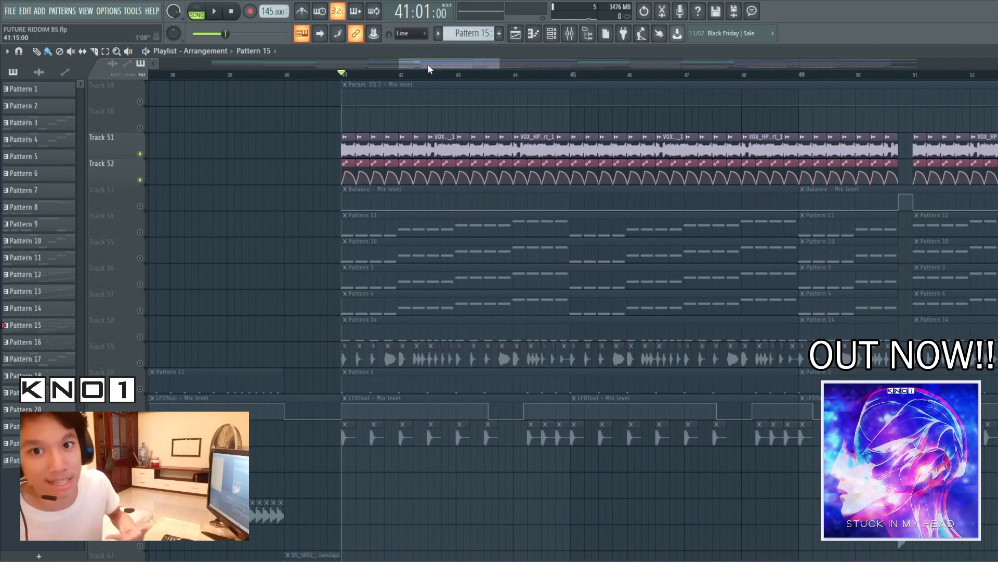
{"action": "double_click", "coordinate": [551, 136]}
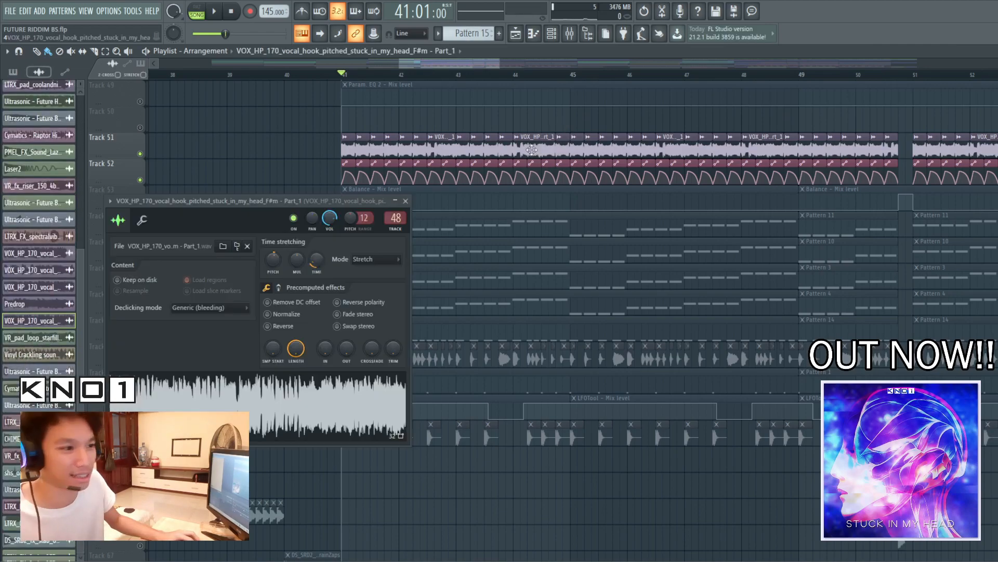
{"action": "left_click", "coordinate": [406, 204]}
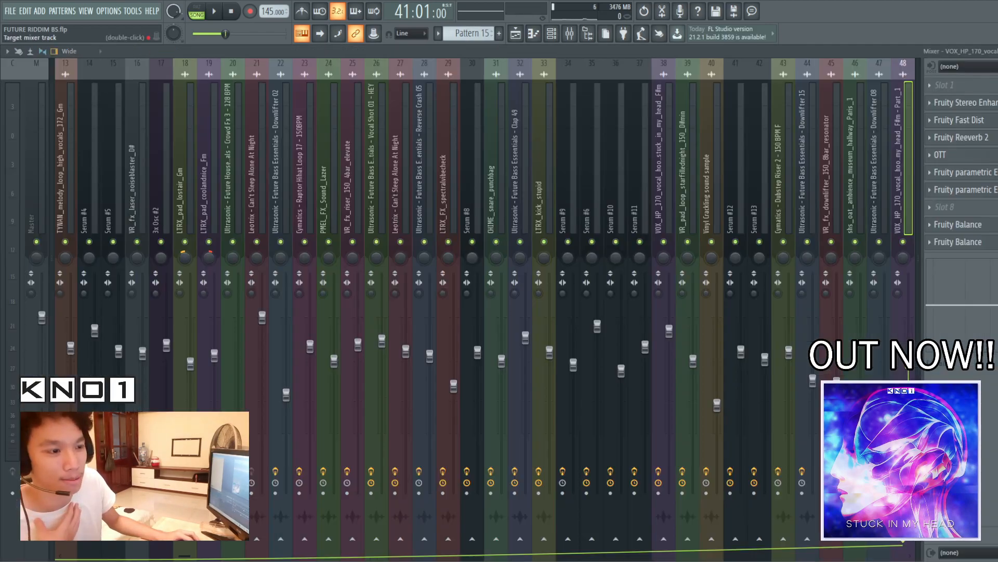
{"action": "double_click", "coordinate": [445, 148]}
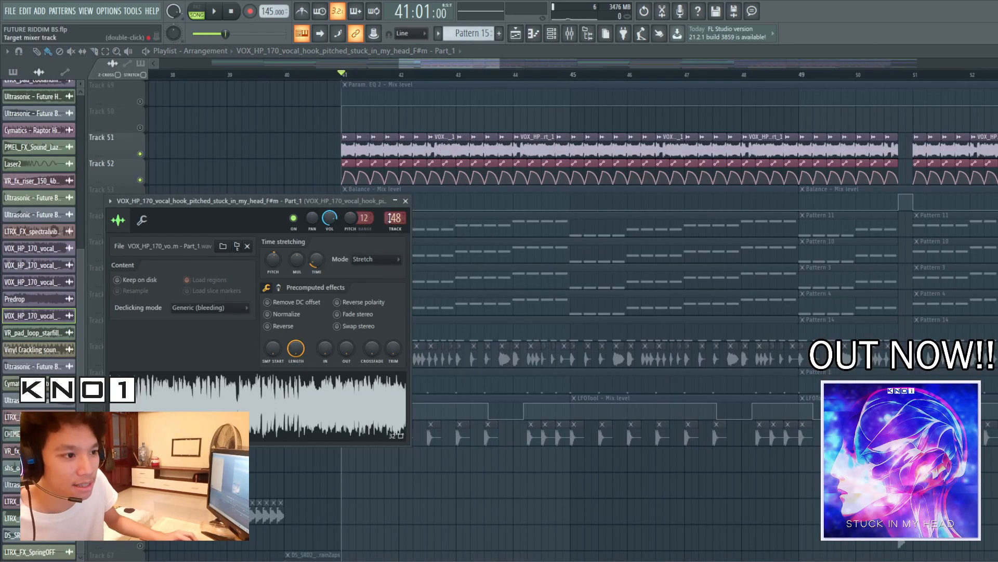
{"action": "double_click", "coordinate": [391, 218]}
Examine the Fruity Stereo Enhancer and Fruity Fast Dist on the vocal hook mixer track while listening to the vocal
{"action": "left_click", "coordinate": [979, 97]}
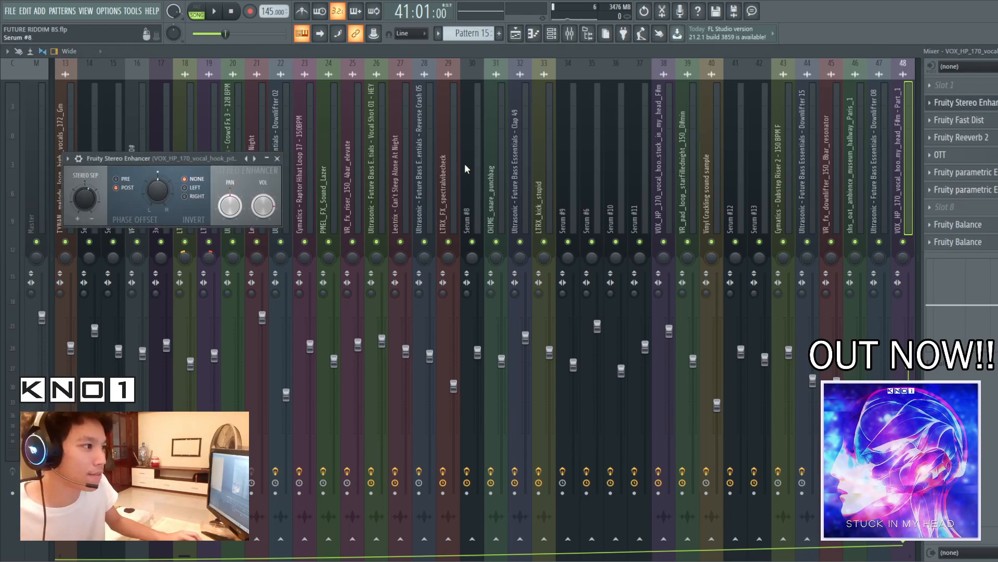
{"action": "left_click_drag", "start_coordinate": [181, 159], "coordinate": [490, 253]}
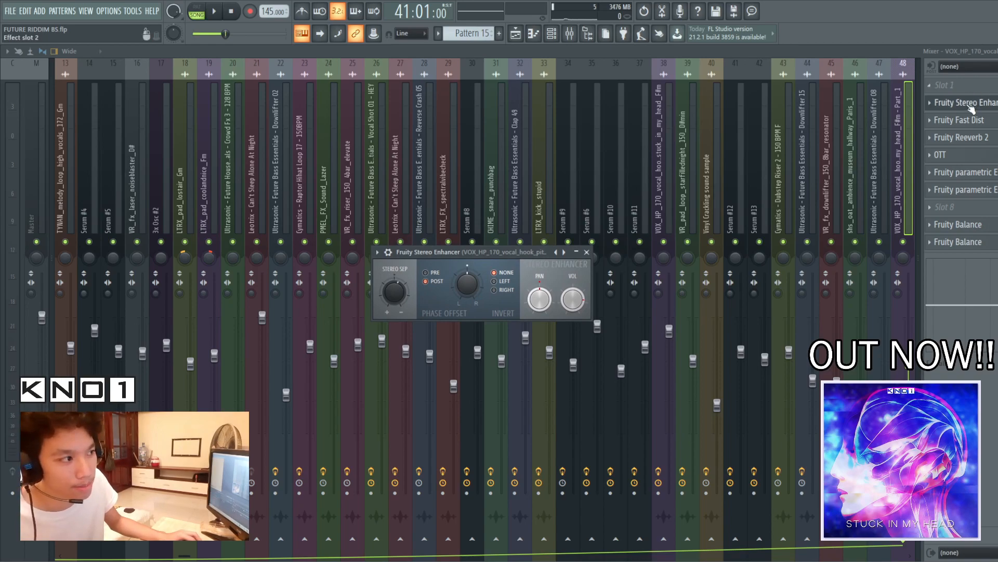
{"action": "left_click", "coordinate": [959, 120]}
{"action": "left_click_drag", "start_coordinate": [150, 183], "coordinate": [596, 233]}
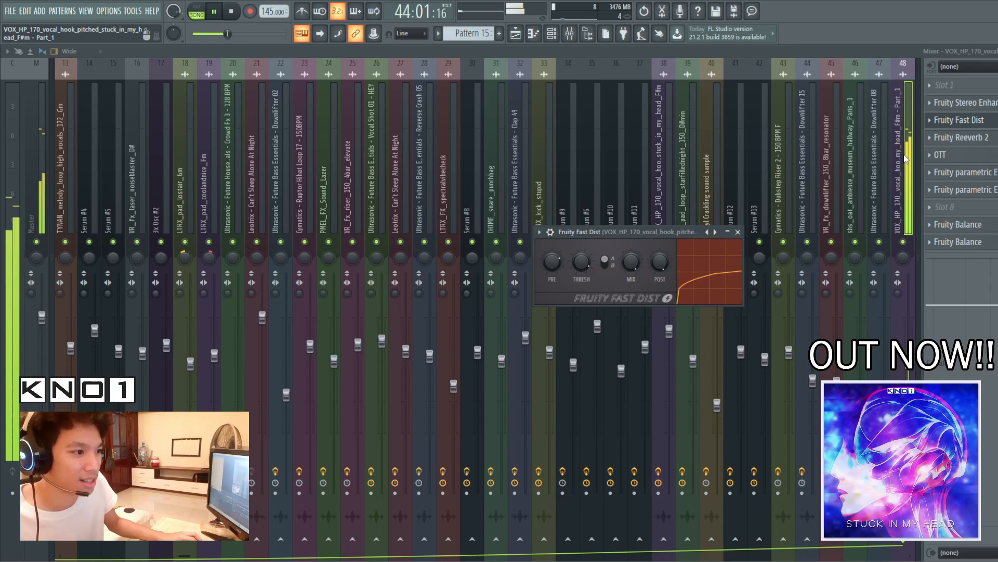
{"action": "key", "text": "space"}
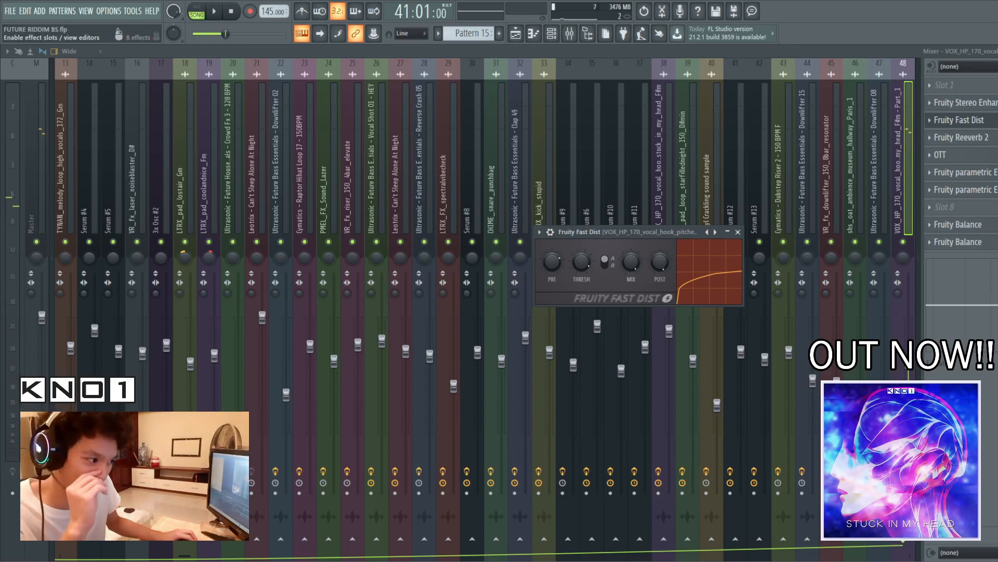
{"action": "left_click", "coordinate": [960, 120]}
{"action": "left_click", "coordinate": [960, 120]}
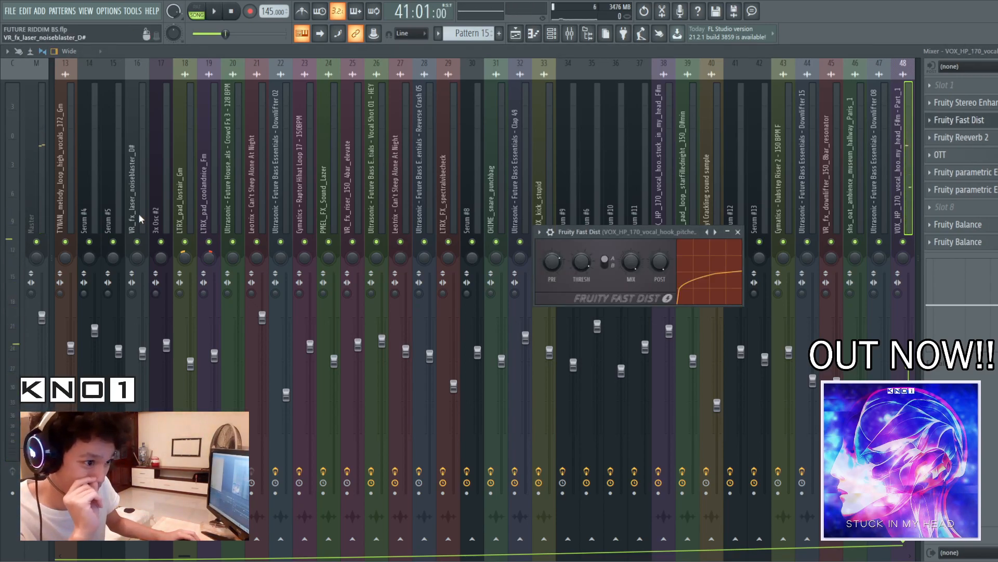
{"action": "left_click_drag", "start_coordinate": [670, 233], "coordinate": [679, 216]}
Examine the Fruity Reeverb 2 and OTT on the vocal hook mixer track, closing each one
{"action": "left_click", "coordinate": [960, 137]}
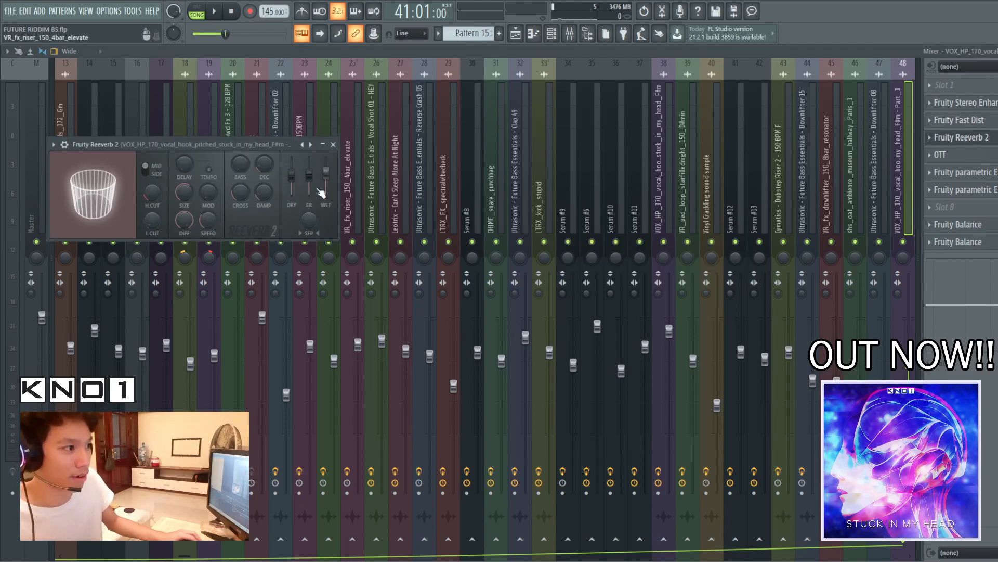
{"action": "left_click_drag", "start_coordinate": [206, 140], "coordinate": [641, 179]}
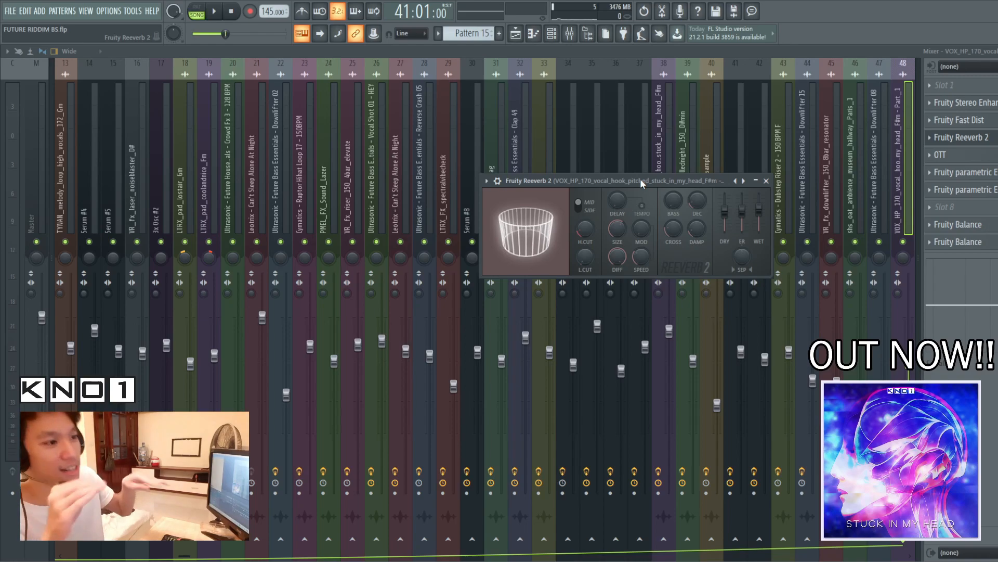
{"action": "left_click", "coordinate": [972, 137]}
{"action": "left_click", "coordinate": [973, 139]}
{"action": "left_click", "coordinate": [973, 141]}
{"action": "left_click", "coordinate": [974, 156]}
{"action": "left_click_drag", "start_coordinate": [139, 173], "coordinate": [453, 152]}
{"action": "left_click", "coordinate": [974, 159]}
Examine the Fruity parametric EQ 2 effects in slots 6 and 7 of the vocal hook mixer track
{"action": "left_click", "coordinate": [971, 177]}
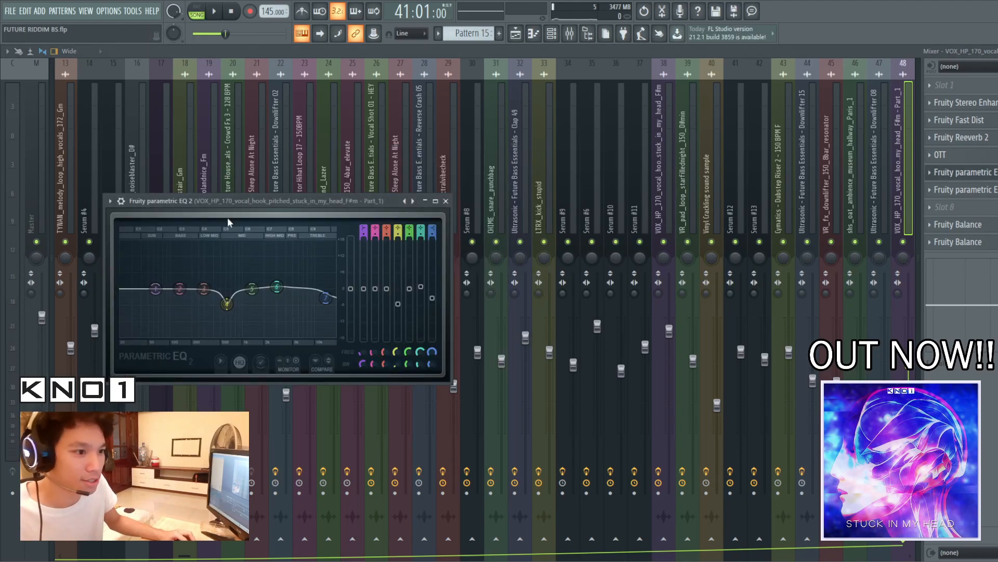
{"action": "left_click_drag", "start_coordinate": [392, 200], "coordinate": [619, 197]}
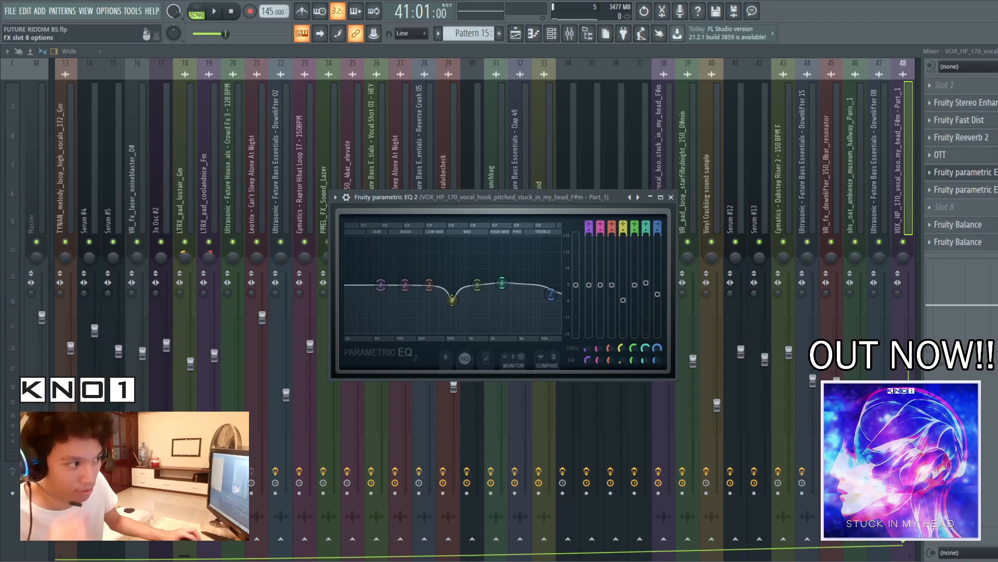
{"action": "left_click", "coordinate": [992, 191]}
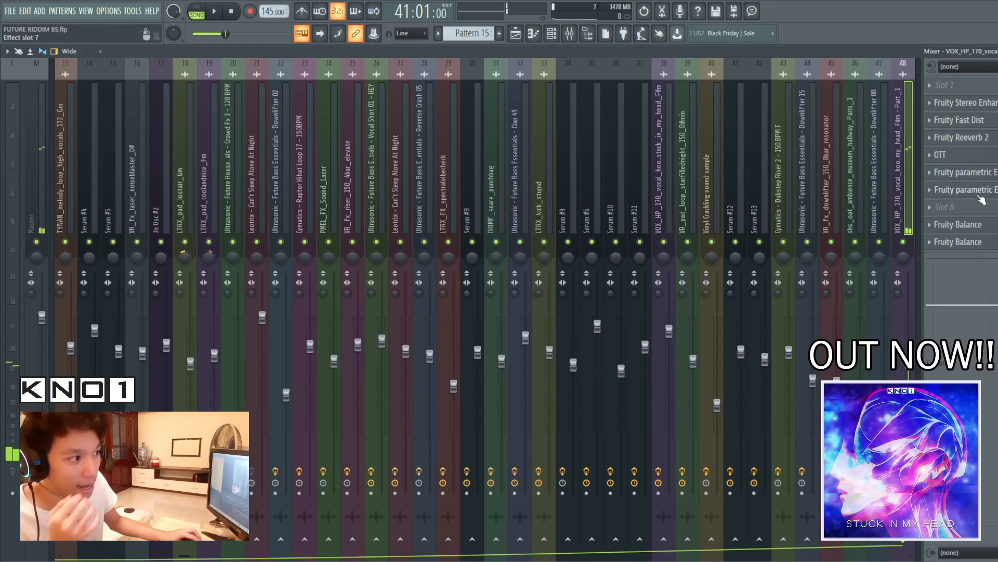
Examine the Fruity parametric EQ 2 in slot 7 and the first Fruity Balance on the vocal hook mixer track
{"action": "left_click", "coordinate": [981, 194]}
{"action": "left_click_drag", "start_coordinate": [212, 118], "coordinate": [550, 149]}
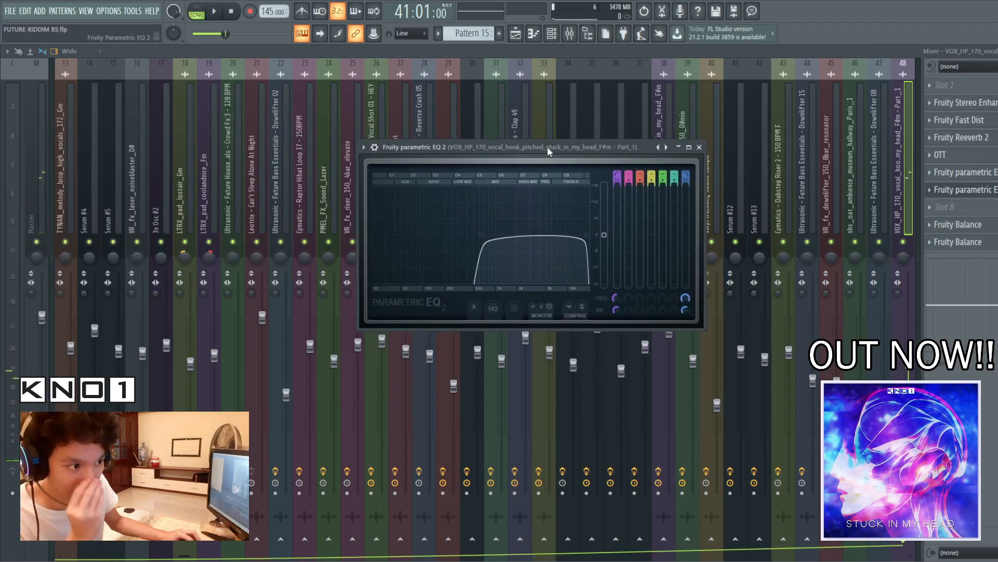
{"action": "left_click", "coordinate": [935, 191]}
{"action": "left_click", "coordinate": [937, 225]}
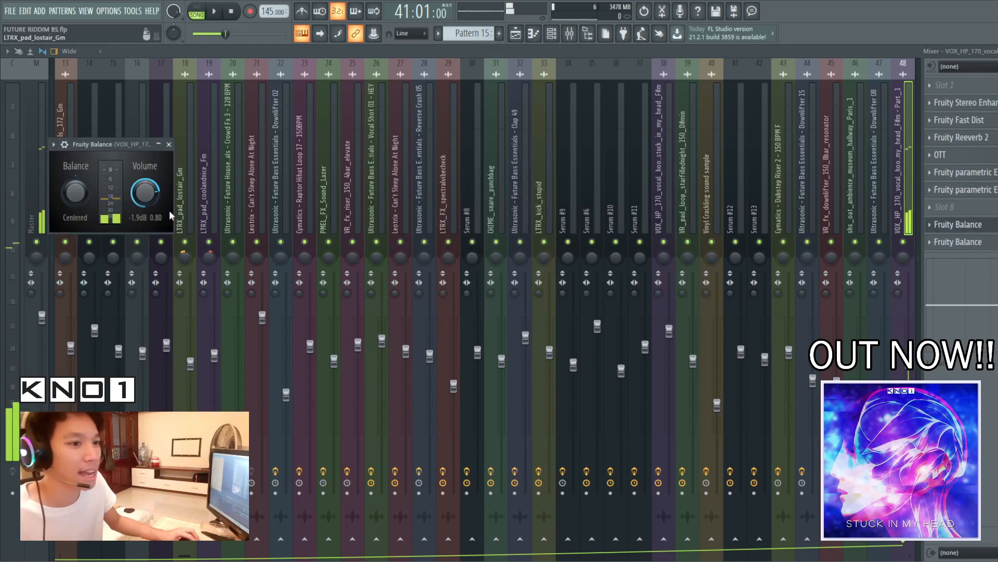
{"action": "left_click_drag", "start_coordinate": [104, 144], "coordinate": [676, 202]}
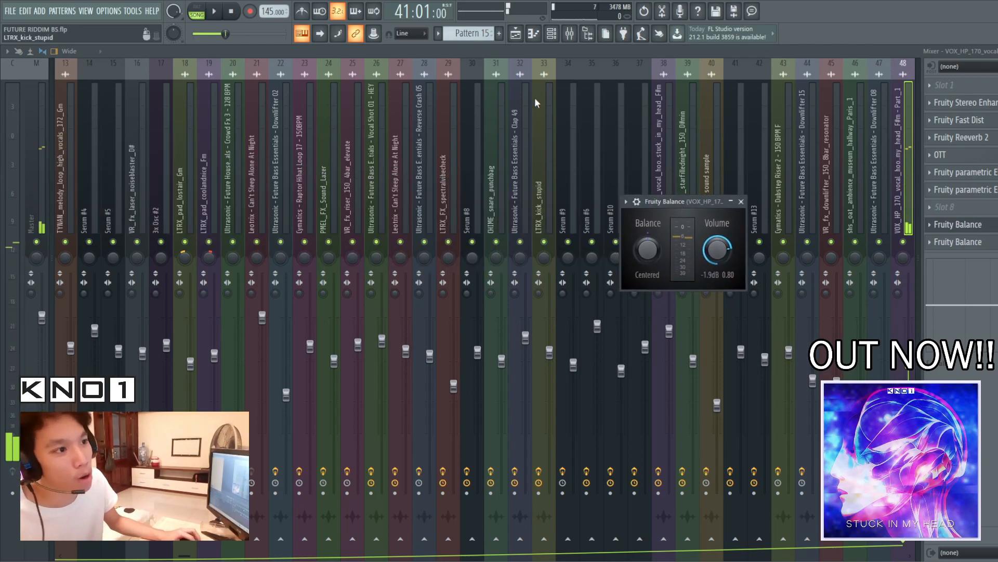
{"action": "left_click", "coordinate": [741, 201]}
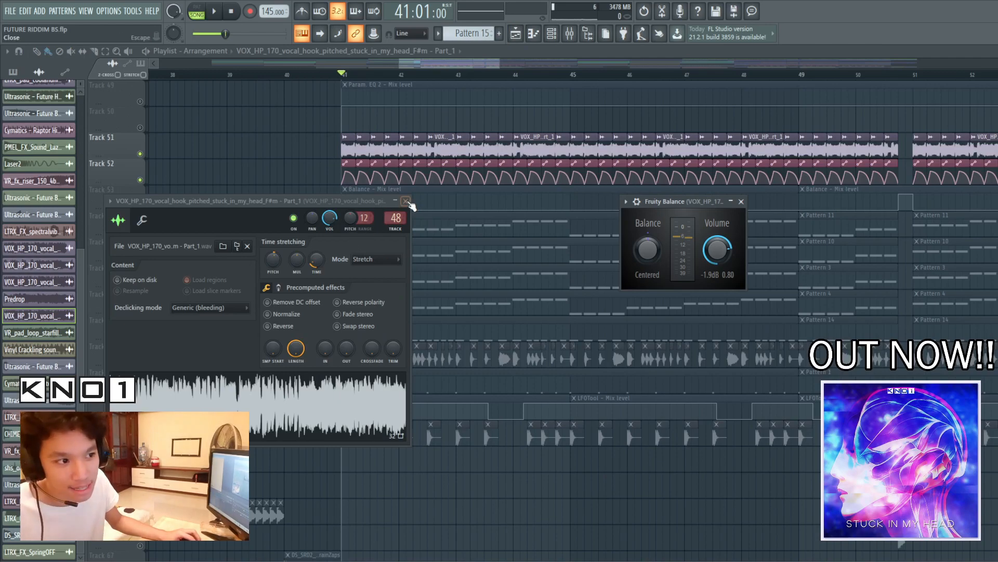
Close the vocal hook sample settings and play the vocal hook while watching its Fruity Balance volume, replaying it in the playlist
{"action": "left_click", "coordinate": [406, 202]}
{"action": "left_click_drag", "start_coordinate": [697, 203], "coordinate": [492, 222]}
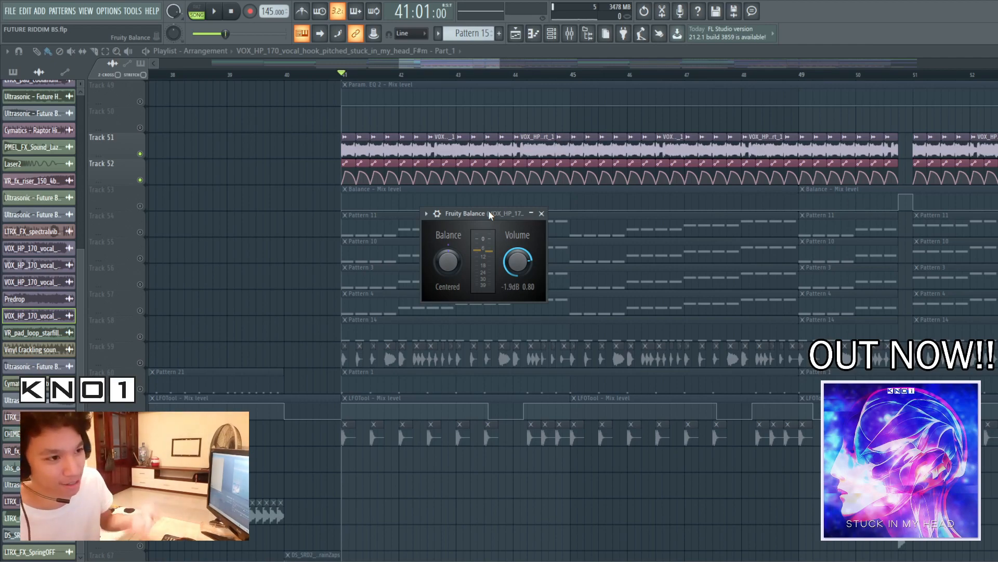
{"action": "key", "text": "space"}
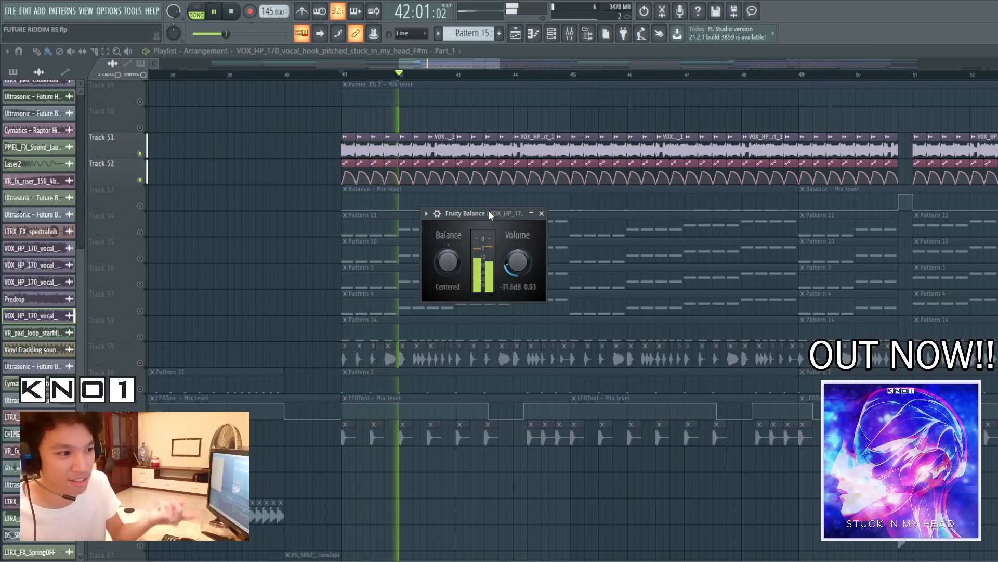
{"action": "key", "text": "space"}
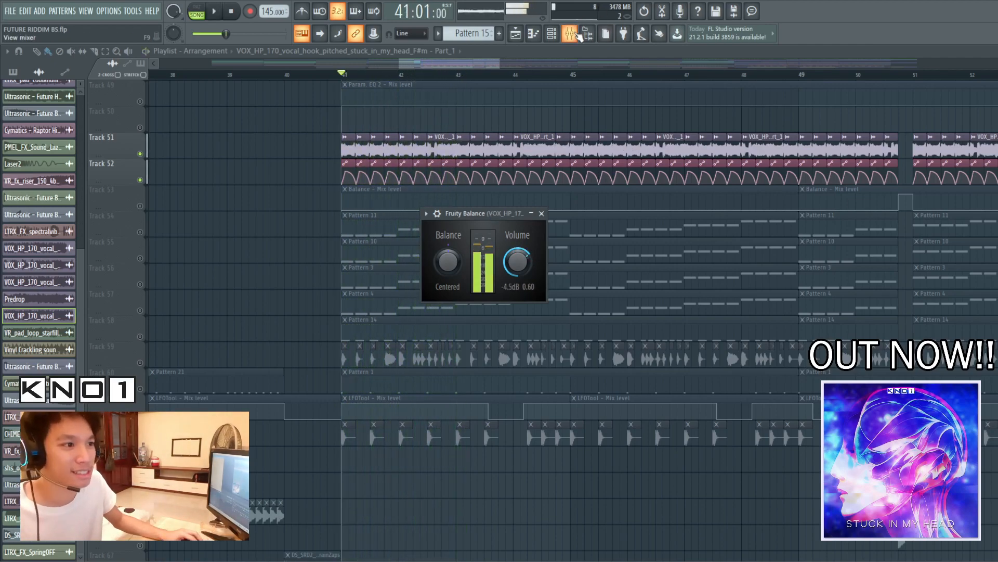
{"action": "left_click", "coordinate": [578, 35]}
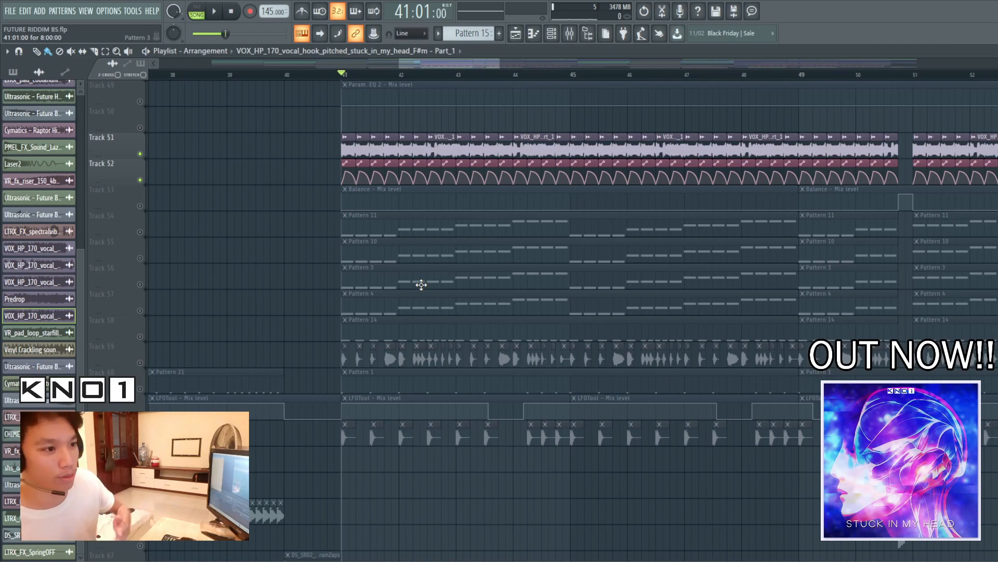
{"action": "key", "text": "space"}
{"action": "scroll", "coordinate": [421, 285], "scroll_direction": "up", "scroll_amount": 4}
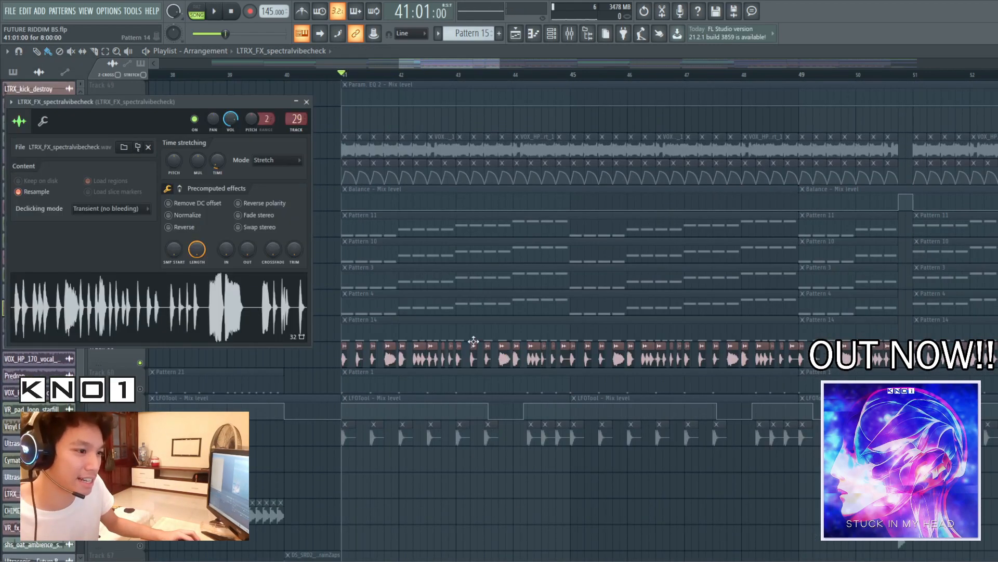
Examine the LTRX_FX_spectralvibecheck sample settings, close them and listen to the Track 59 clips from bar 41
{"action": "left_click_drag", "start_coordinate": [163, 101], "coordinate": [669, 188]}
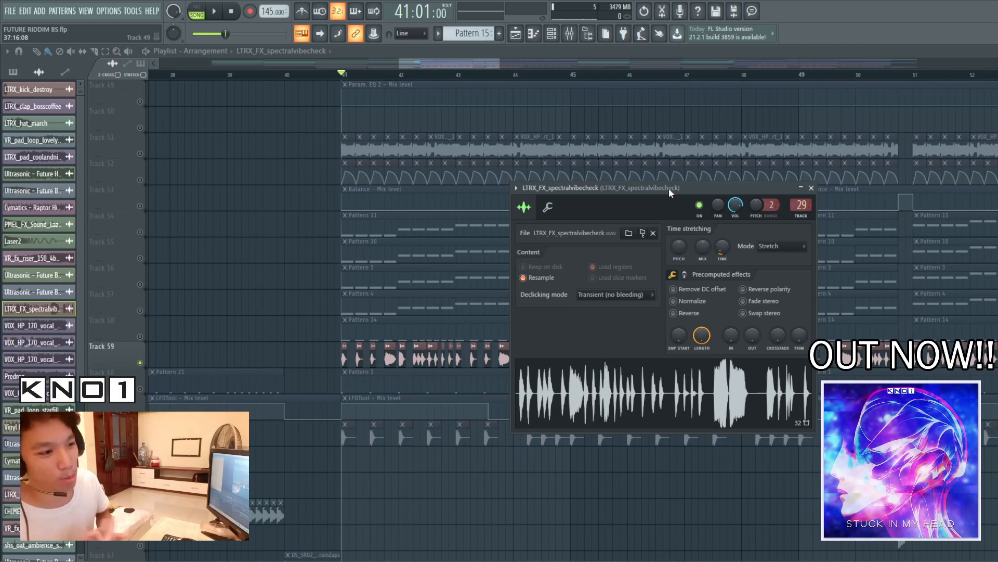
{"action": "left_click_drag", "start_coordinate": [556, 186], "coordinate": [562, 160]}
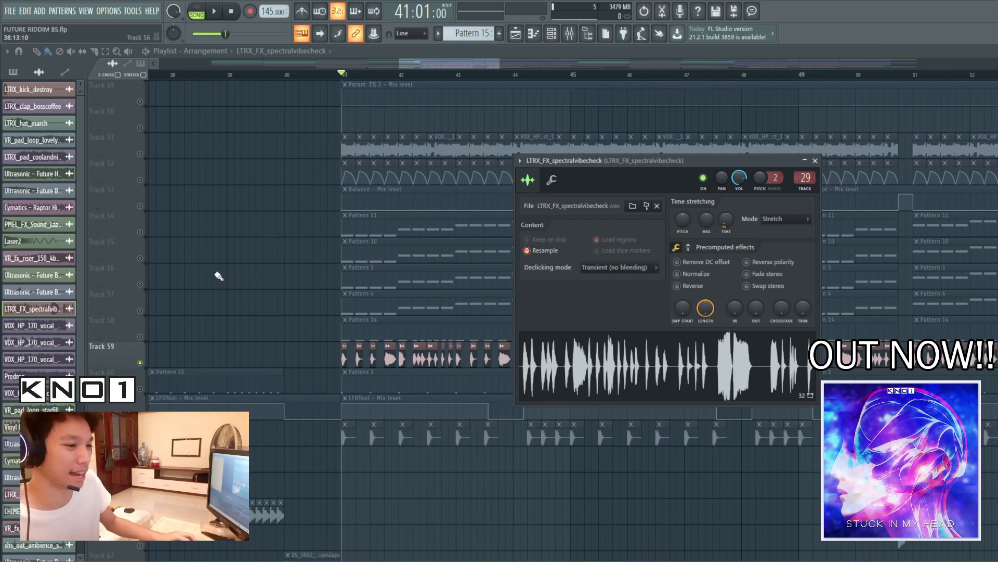
{"action": "key", "text": "Escape"}
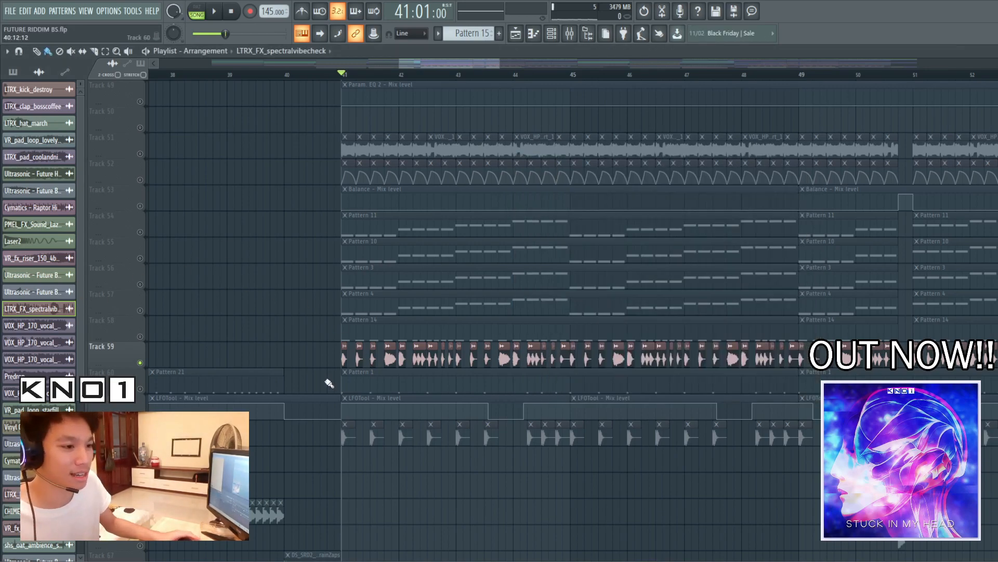
{"action": "key", "text": "space"}
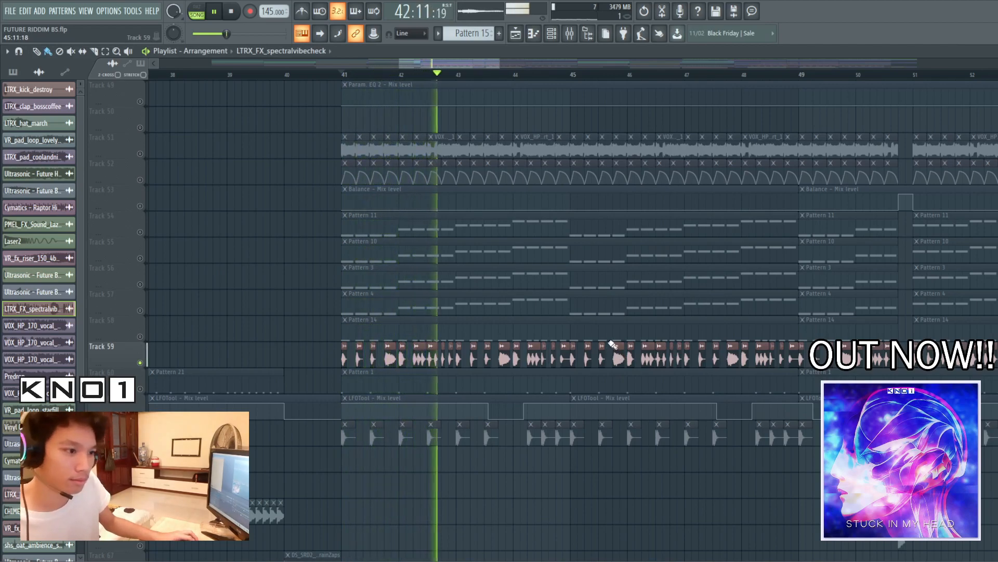
{"action": "key", "text": "space"}
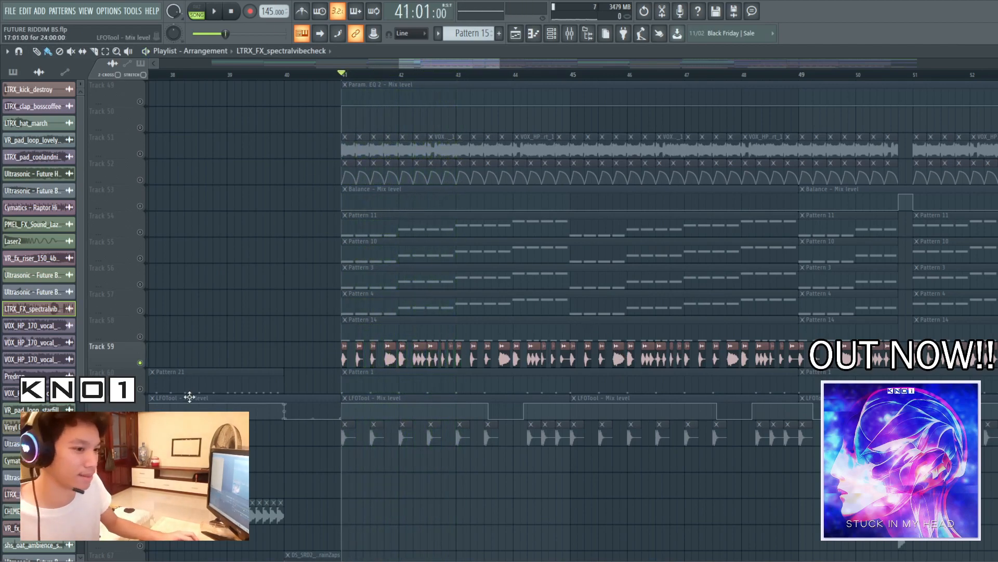
Solo Track 58 and listen to the laser one-shot notes of Pattern 14 in the piano roll, returning to the playlist
{"action": "left_click", "coordinate": [125, 333]}
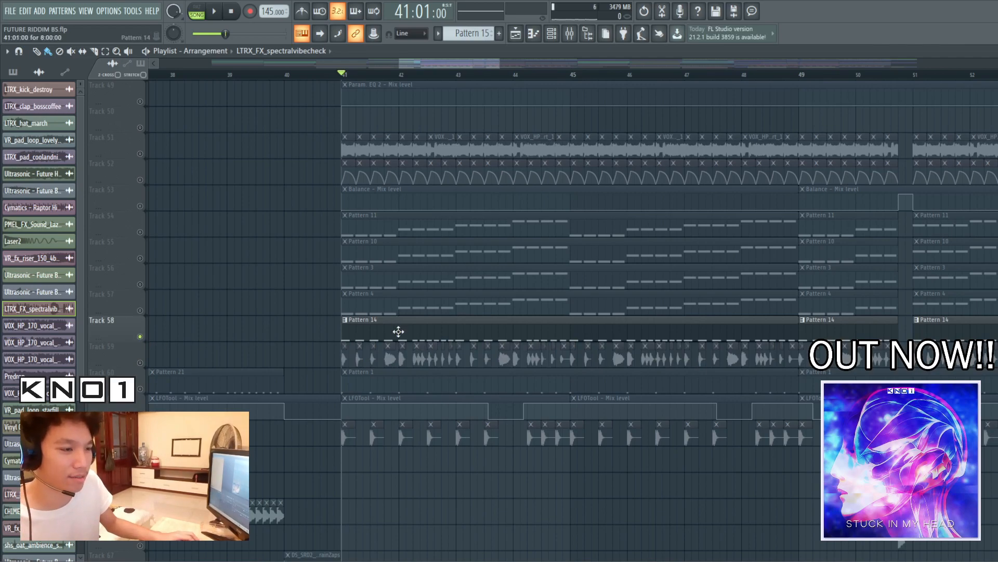
{"action": "double_click", "coordinate": [399, 332]}
{"action": "left_click_drag", "start_coordinate": [425, 62], "coordinate": [849, 118]}
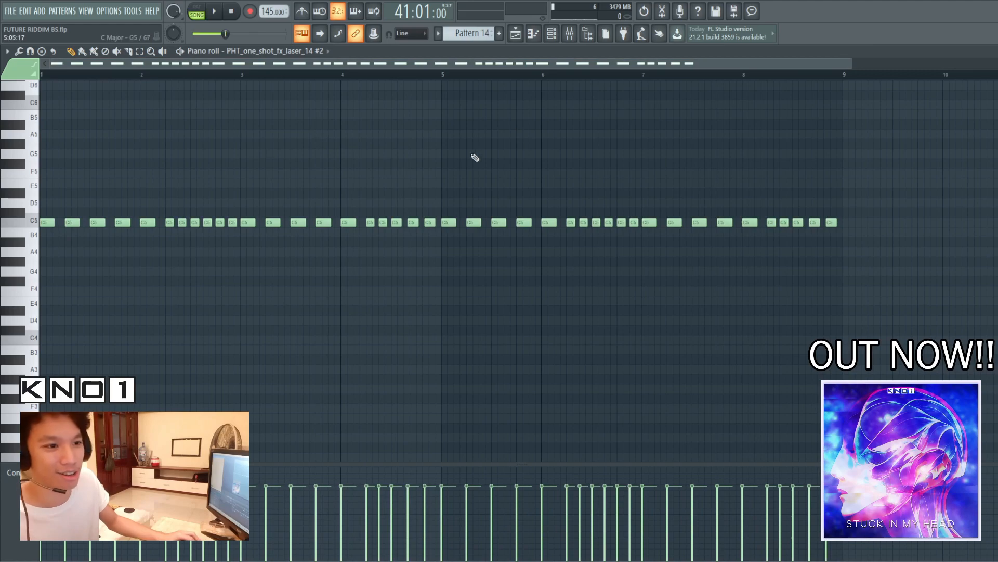
{"action": "key", "text": "space"}
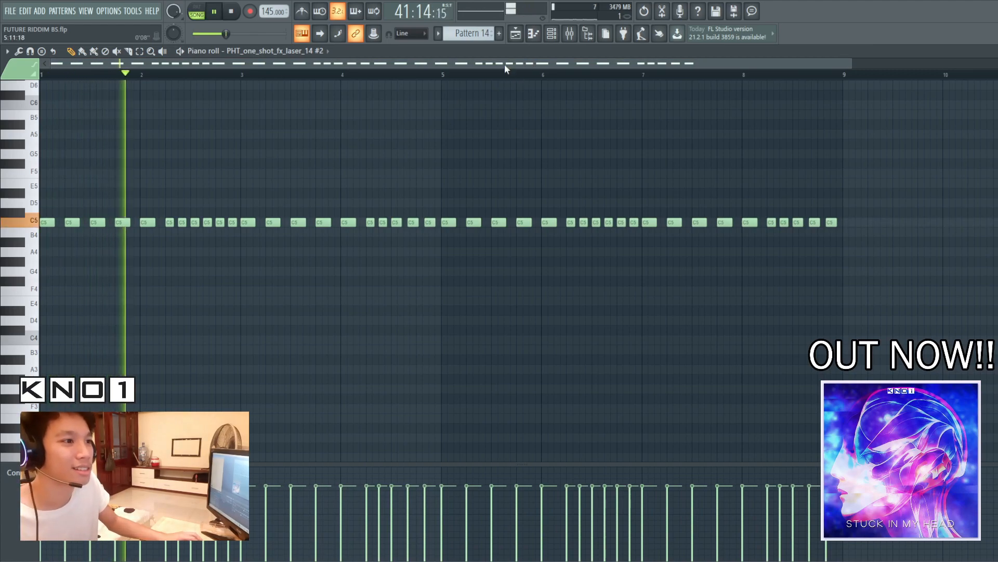
{"action": "key", "text": "space"}
{"action": "left_click", "coordinate": [520, 36]}
Solo the Crowd Fx 3 clips on Track 79 with their Balance automation on Track 80, inspect the sample and listen to it
{"action": "scroll", "coordinate": [295, 409], "scroll_direction": "down", "scroll_amount": 2}
{"action": "left_click", "coordinate": [140, 336]}
{"action": "left_click", "coordinate": [140, 362]}
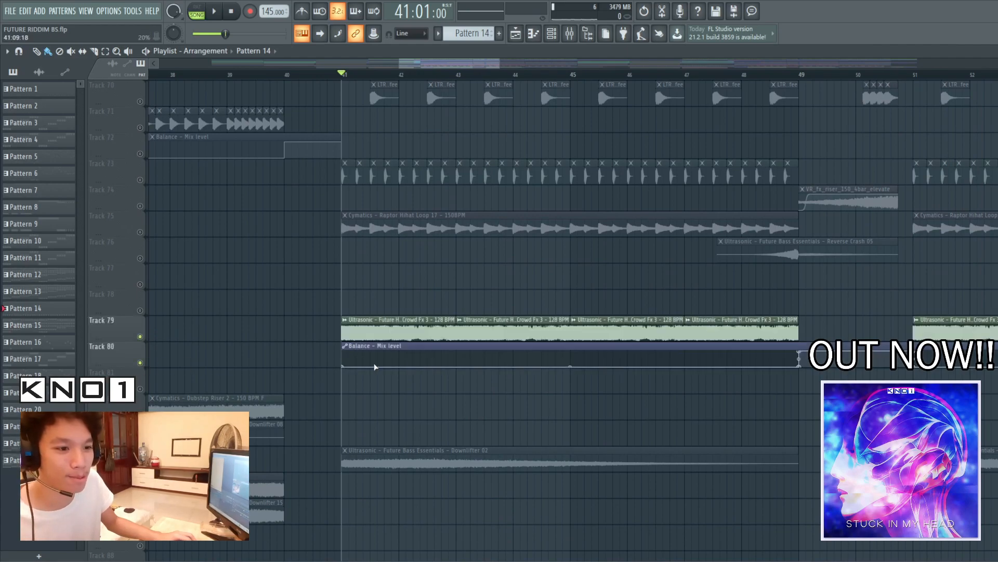
{"action": "double_click", "coordinate": [406, 320]}
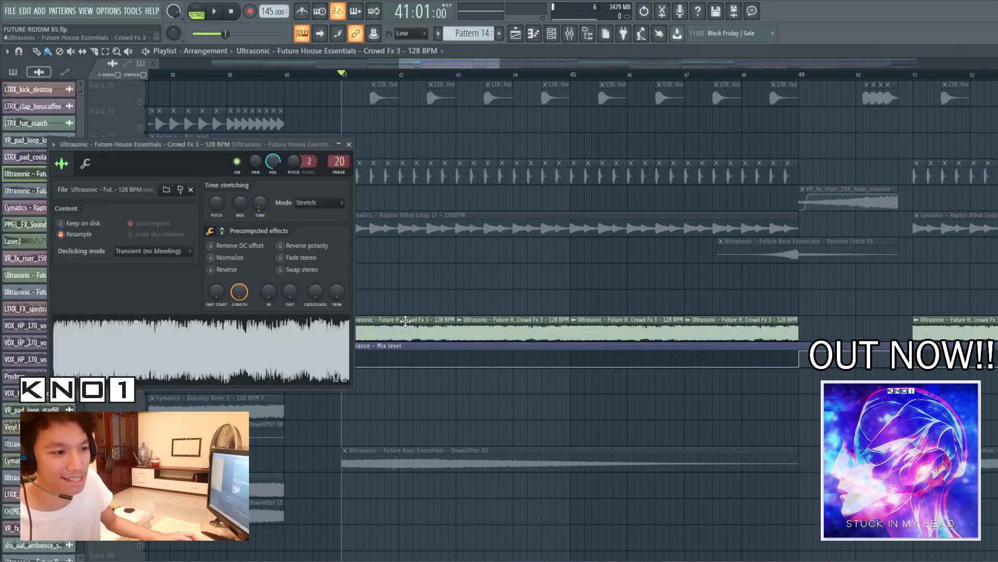
{"action": "left_click", "coordinate": [349, 144]}
{"action": "key", "text": "space"}
{"action": "scroll", "coordinate": [435, 343], "scroll_direction": "up", "scroll_amount": 1}
{"action": "key", "text": "space"}
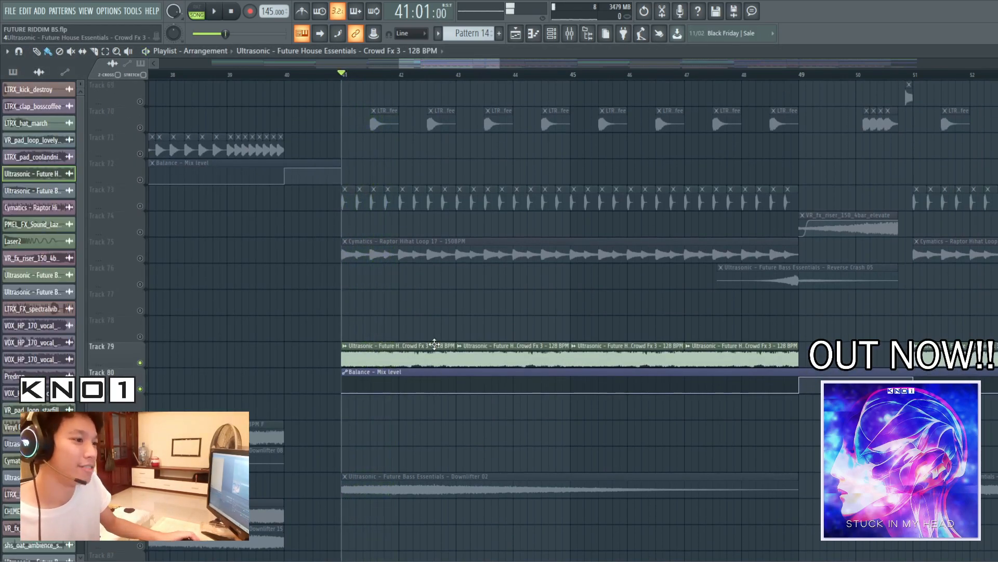
Solo the two pad loops on Tracks 34 and 39 together with their Balance automation on Tracks 35 and 40, and play them
{"action": "scroll", "coordinate": [434, 344], "scroll_direction": "up", "scroll_amount": 4}
{"action": "scroll", "coordinate": [572, 320], "scroll_direction": "up", "scroll_amount": 12}
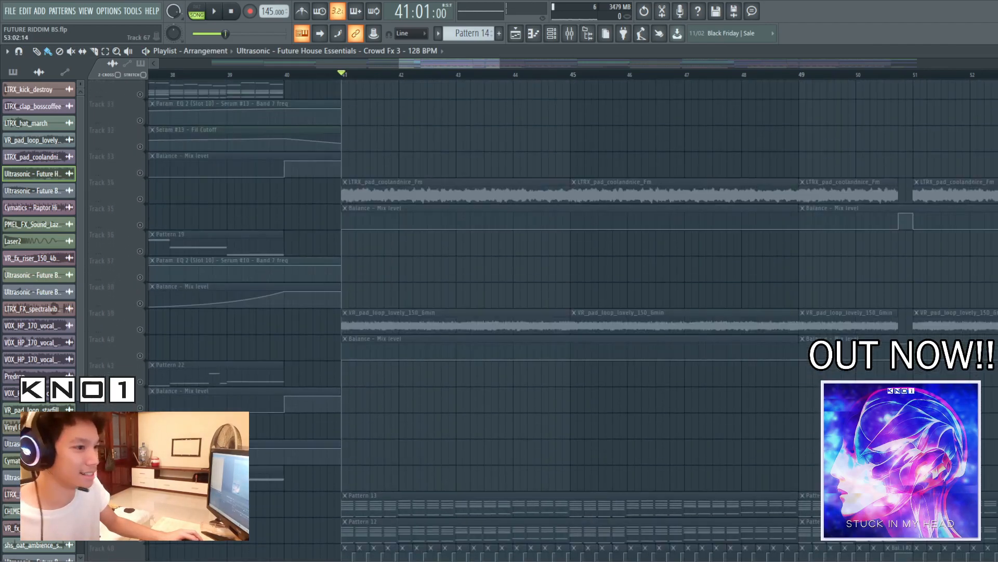
{"action": "left_click", "coordinate": [141, 343]}
{"action": "left_click", "coordinate": [140, 369]}
{"action": "scroll", "coordinate": [141, 369], "scroll_direction": "down", "scroll_amount": 2}
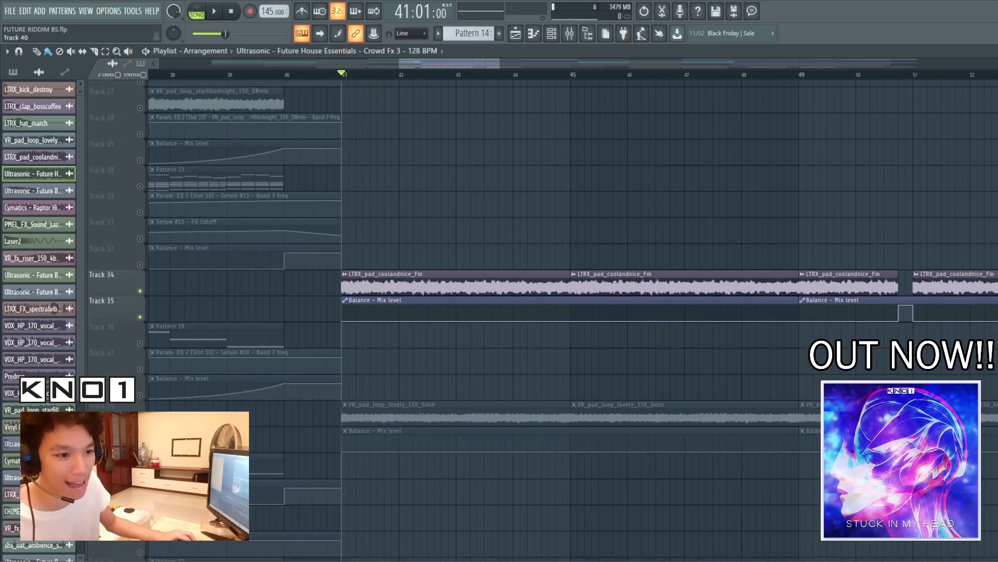
{"action": "left_click", "coordinate": [141, 421]}
{"action": "left_click", "coordinate": [141, 448]}
{"action": "key", "text": "space"}
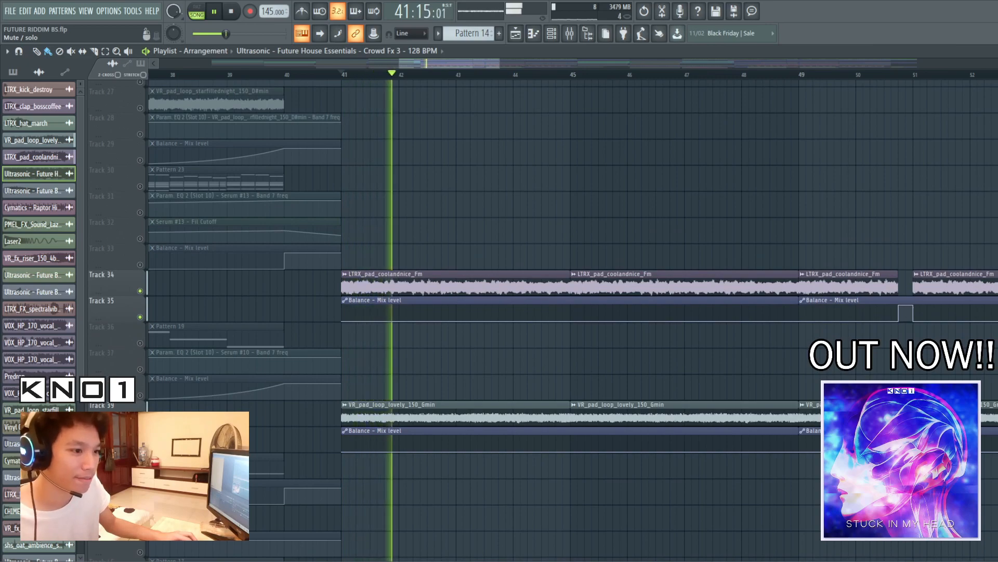
{"action": "key", "text": "space"}
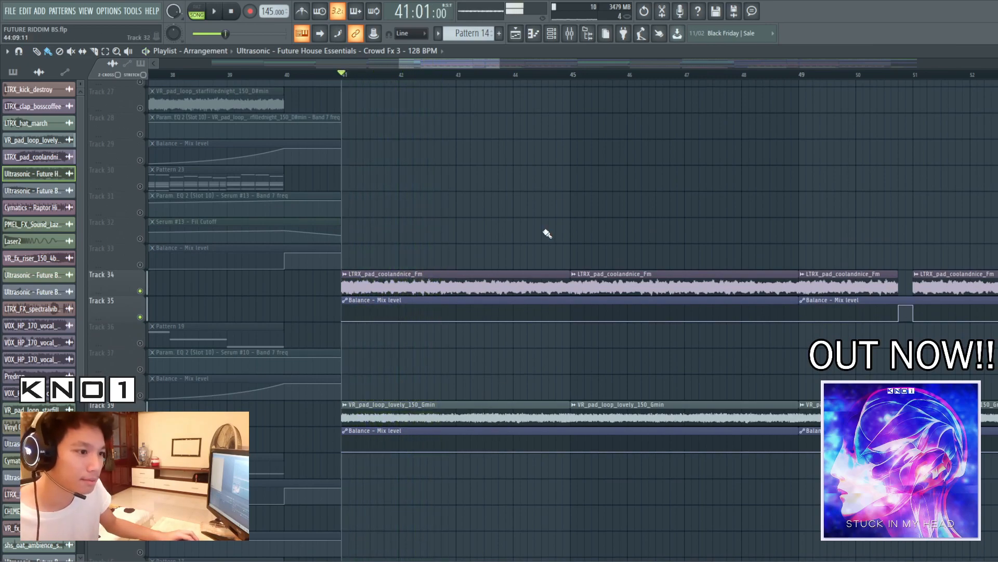
Check the sample settings of the LTRX_pad_coolandnice_Fm and VR_pad_loop_lovely_150_Gmin clips
{"action": "double_click", "coordinate": [498, 277]}
{"action": "key", "text": "Escape"}
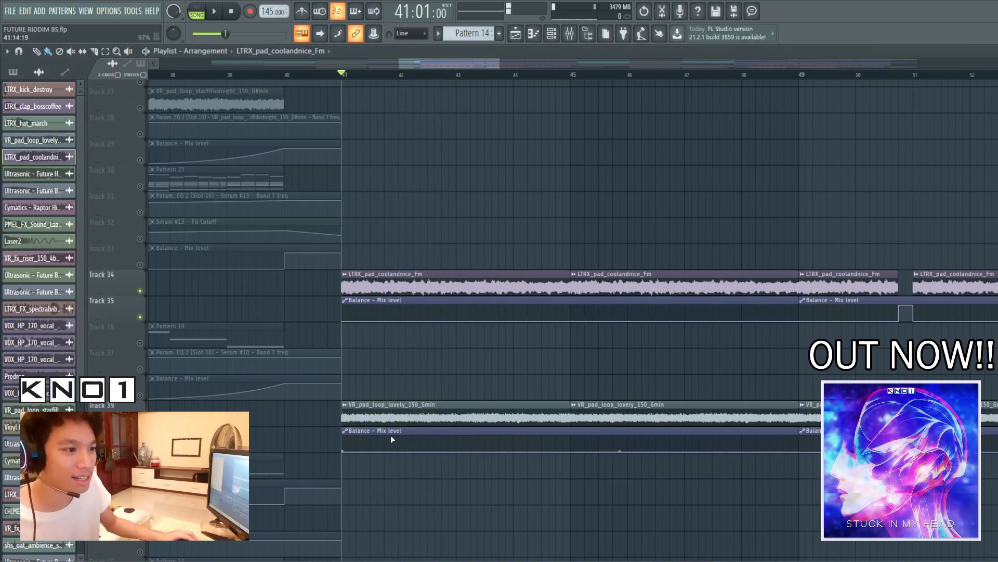
{"action": "double_click", "coordinate": [428, 411]}
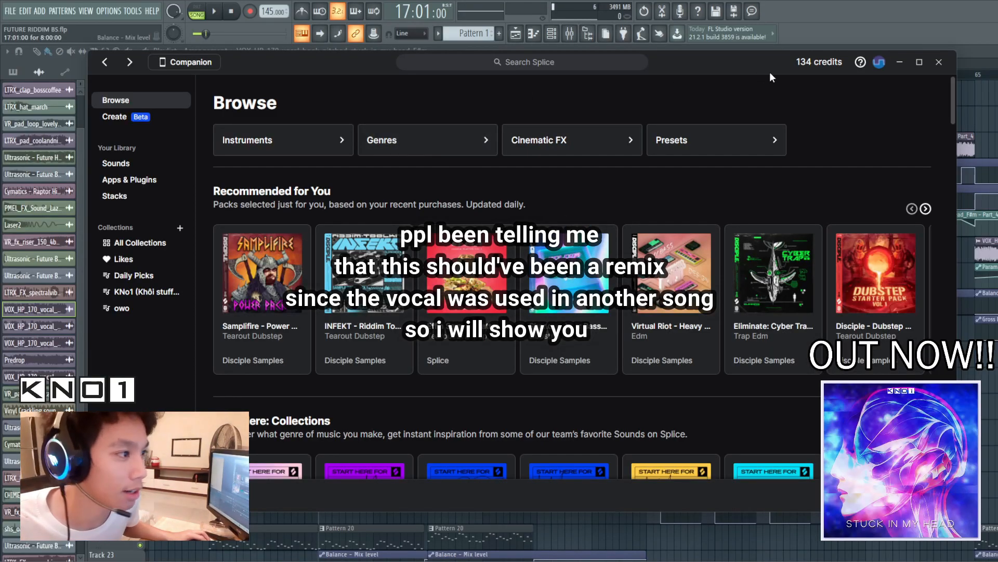
In Splice, search for "stuck in my head" to find the source of the vocal
{"action": "left_click", "coordinate": [613, 61]}
{"action": "left_click_drag", "start_coordinate": [699, 55], "coordinate": [684, 180]}
{"action": "type", "text": "stuck"}
{"action": "key", "text": "BackSpace"}
{"action": "key", "text": "BackSpace"}
{"action": "key", "text": "BackSpace"}
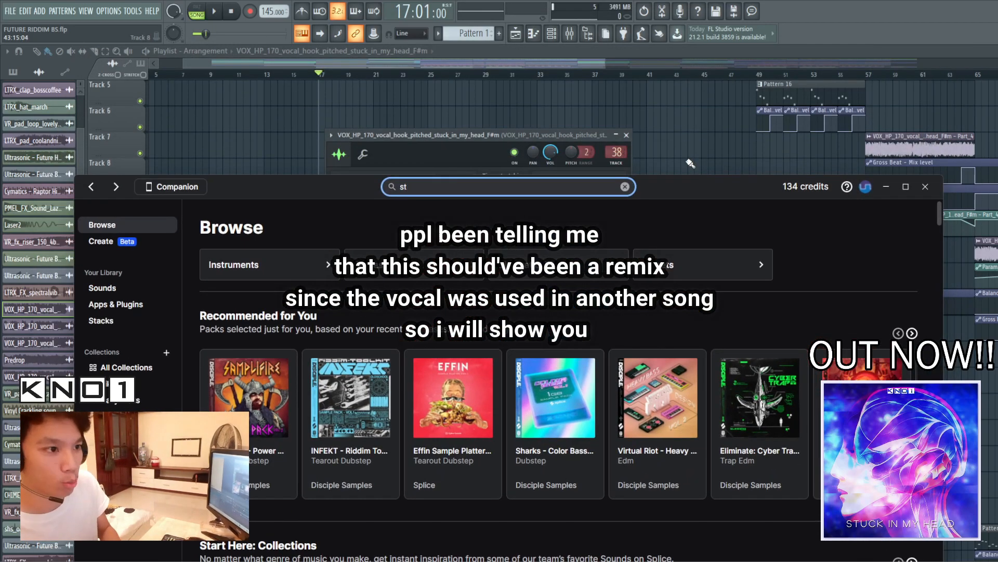
{"action": "type", "text": "uck in my head"}
{"action": "key", "text": "Return"}
Limit the Splice results to Your Library and preview the first VOX_HP_170 vocal hook sample, closing Splice when done
{"action": "left_click", "coordinate": [232, 288]}
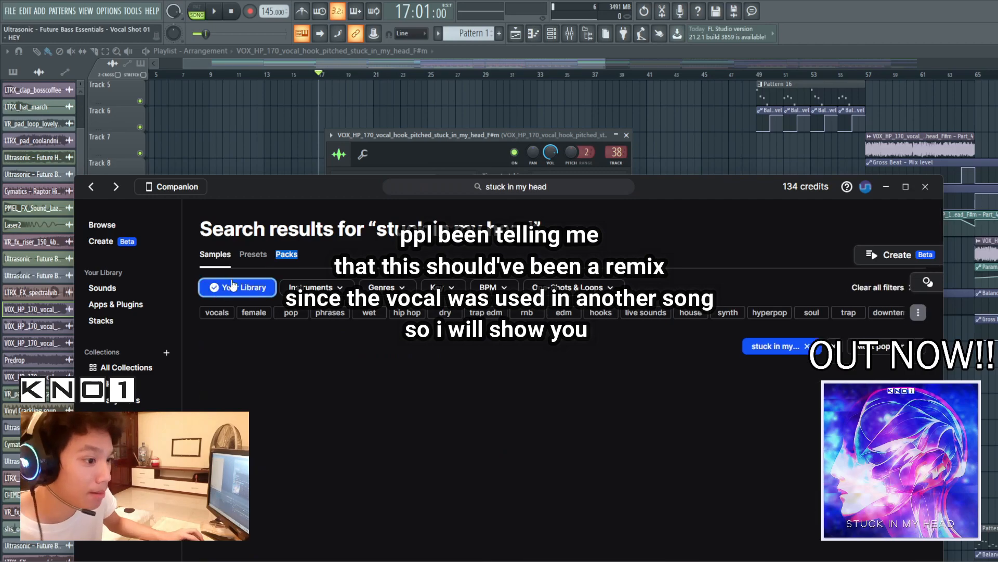
{"action": "left_click_drag", "start_coordinate": [699, 189], "coordinate": [709, 88]}
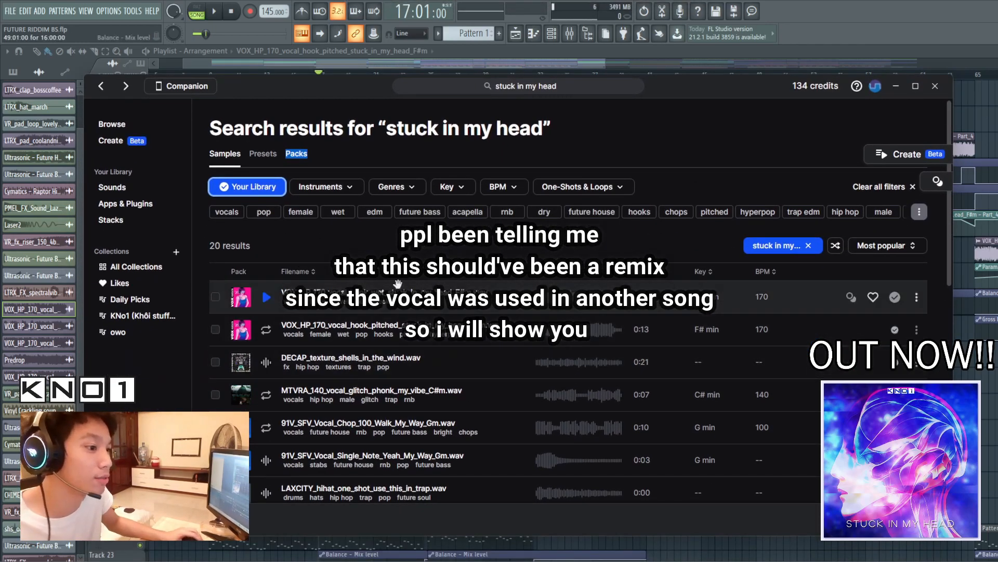
{"action": "left_click", "coordinate": [265, 298]}
{"action": "left_click", "coordinate": [266, 300]}
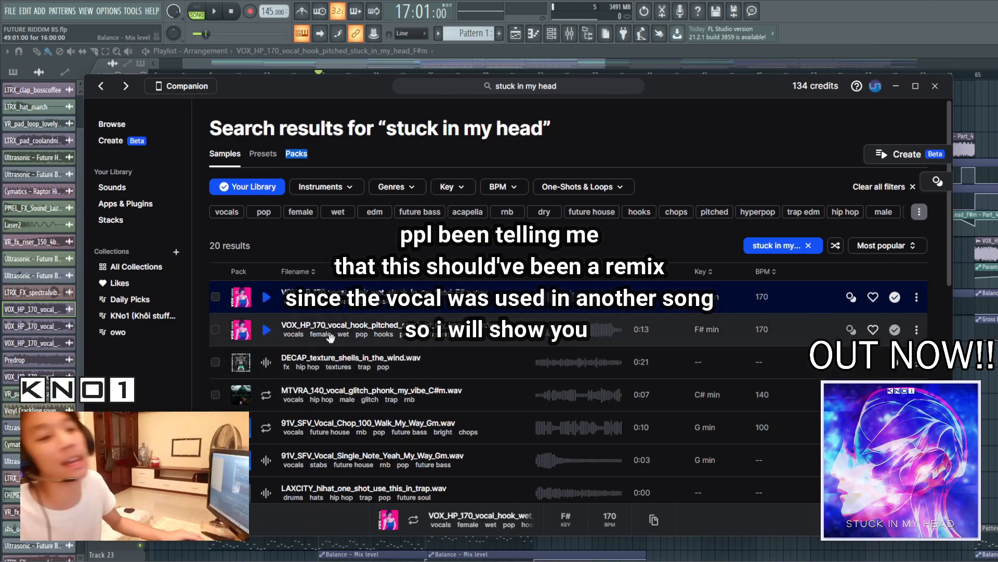
{"action": "left_click", "coordinate": [935, 87]}
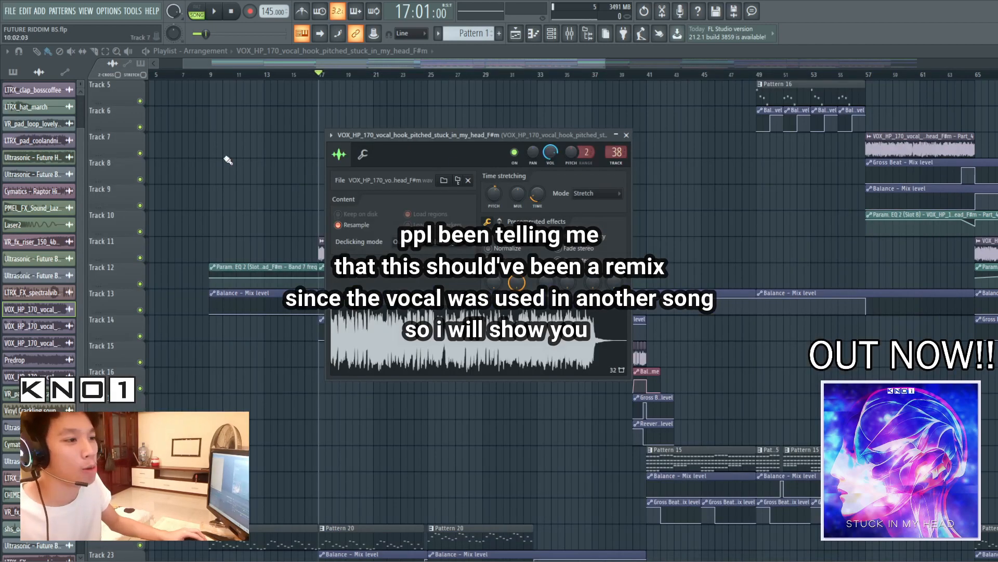